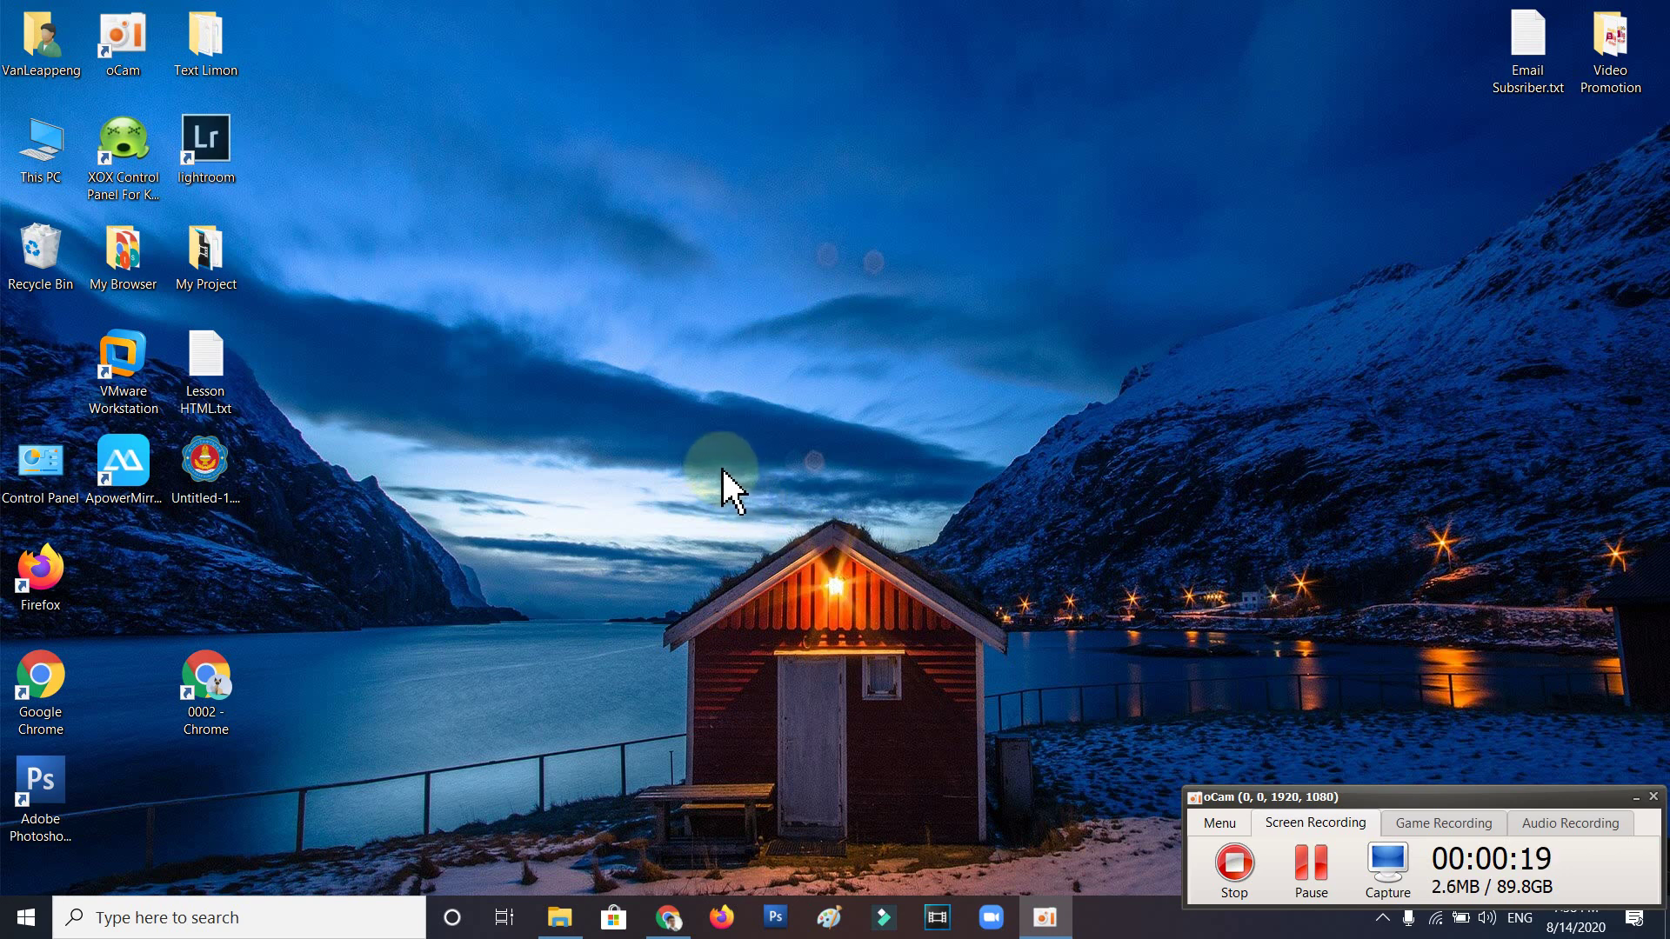
{"action": "right_click", "coordinate": [549, 180]}
{"action": "left_click", "coordinate": [608, 246]}
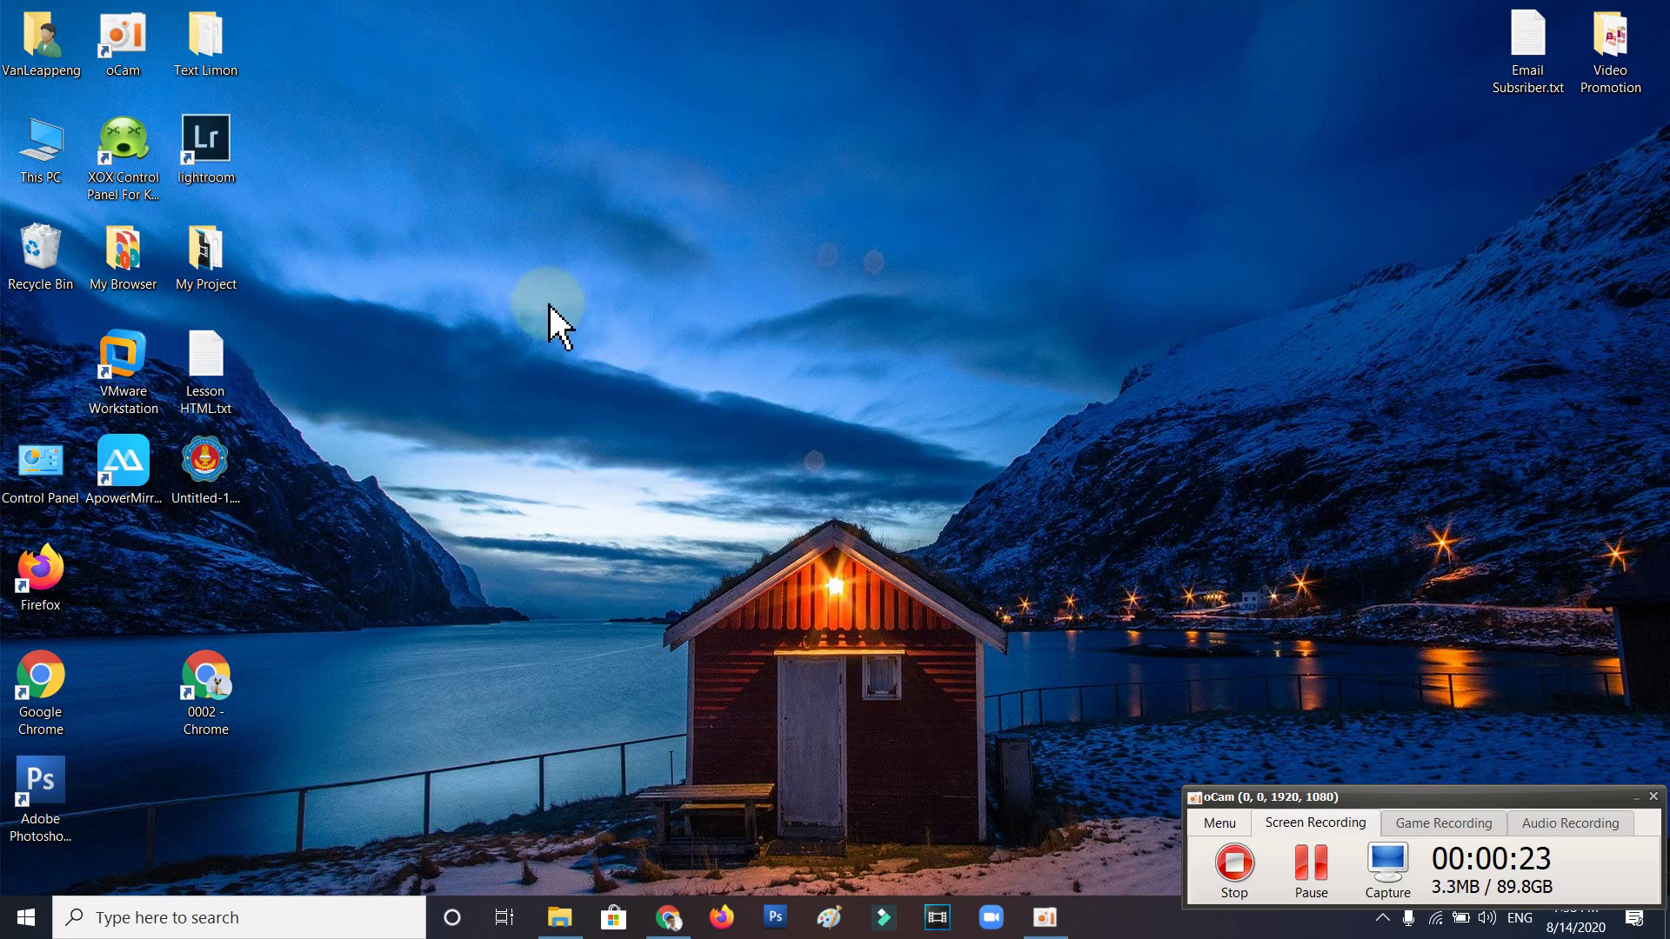
{"action": "right_click", "coordinate": [661, 477]}
{"action": "left_click", "coordinate": [708, 541]}
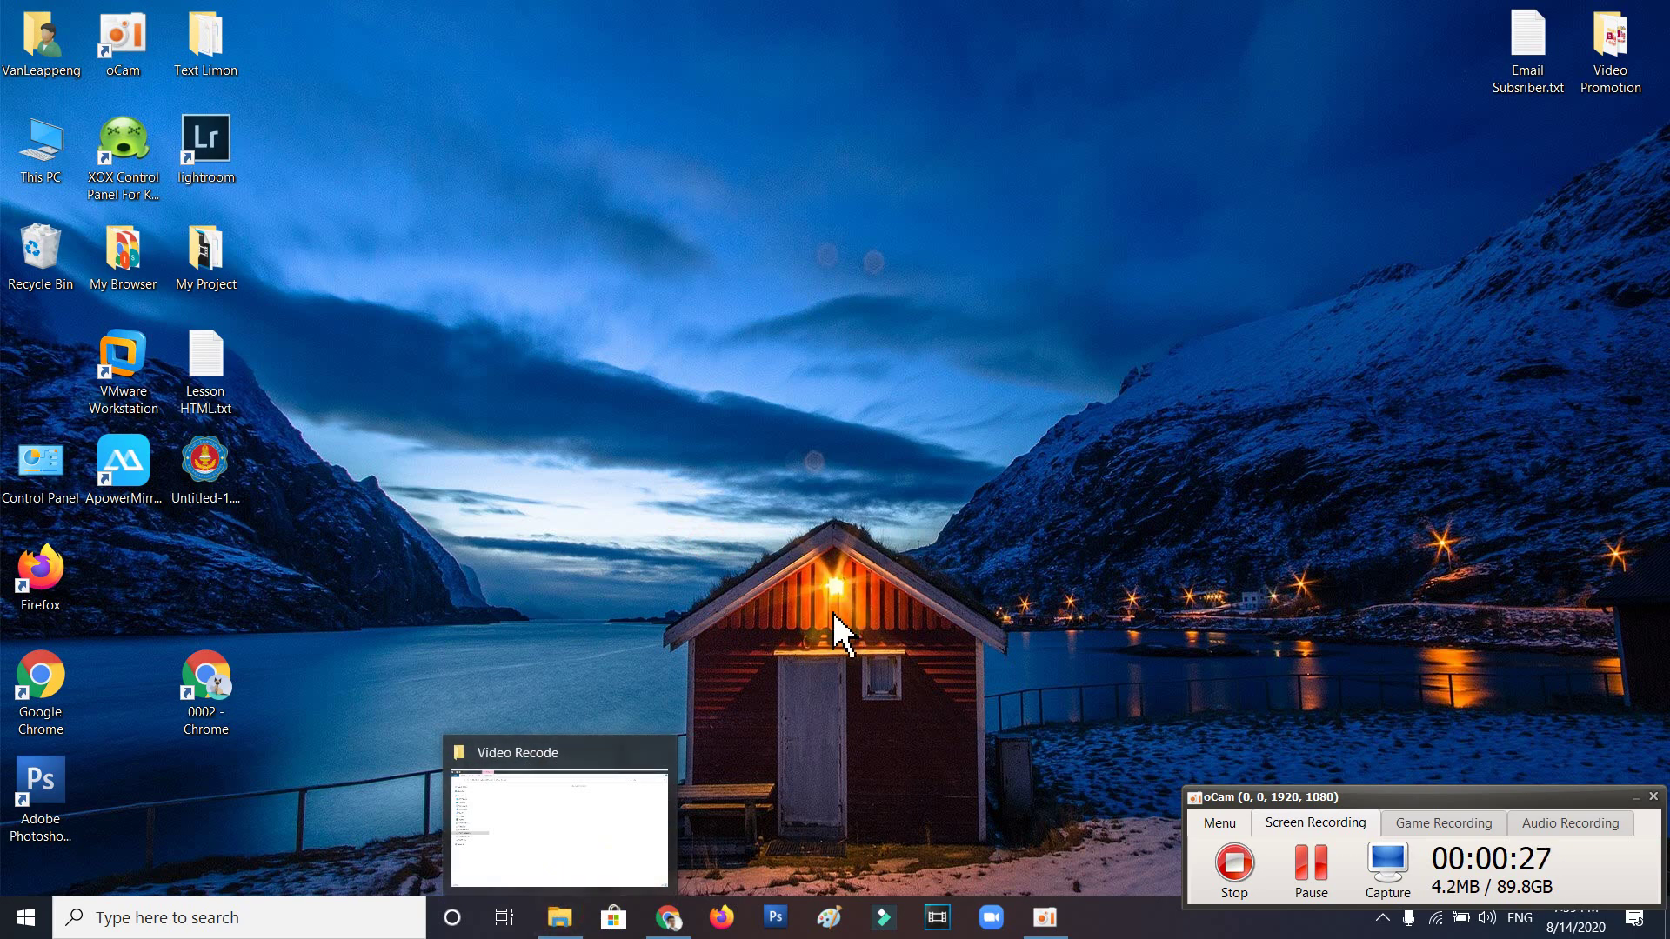
Step: Open the HTML CSS & java folder inside My Software on the Software (E:) drive in File Explorer
{"action": "left_click", "coordinate": [559, 918]}
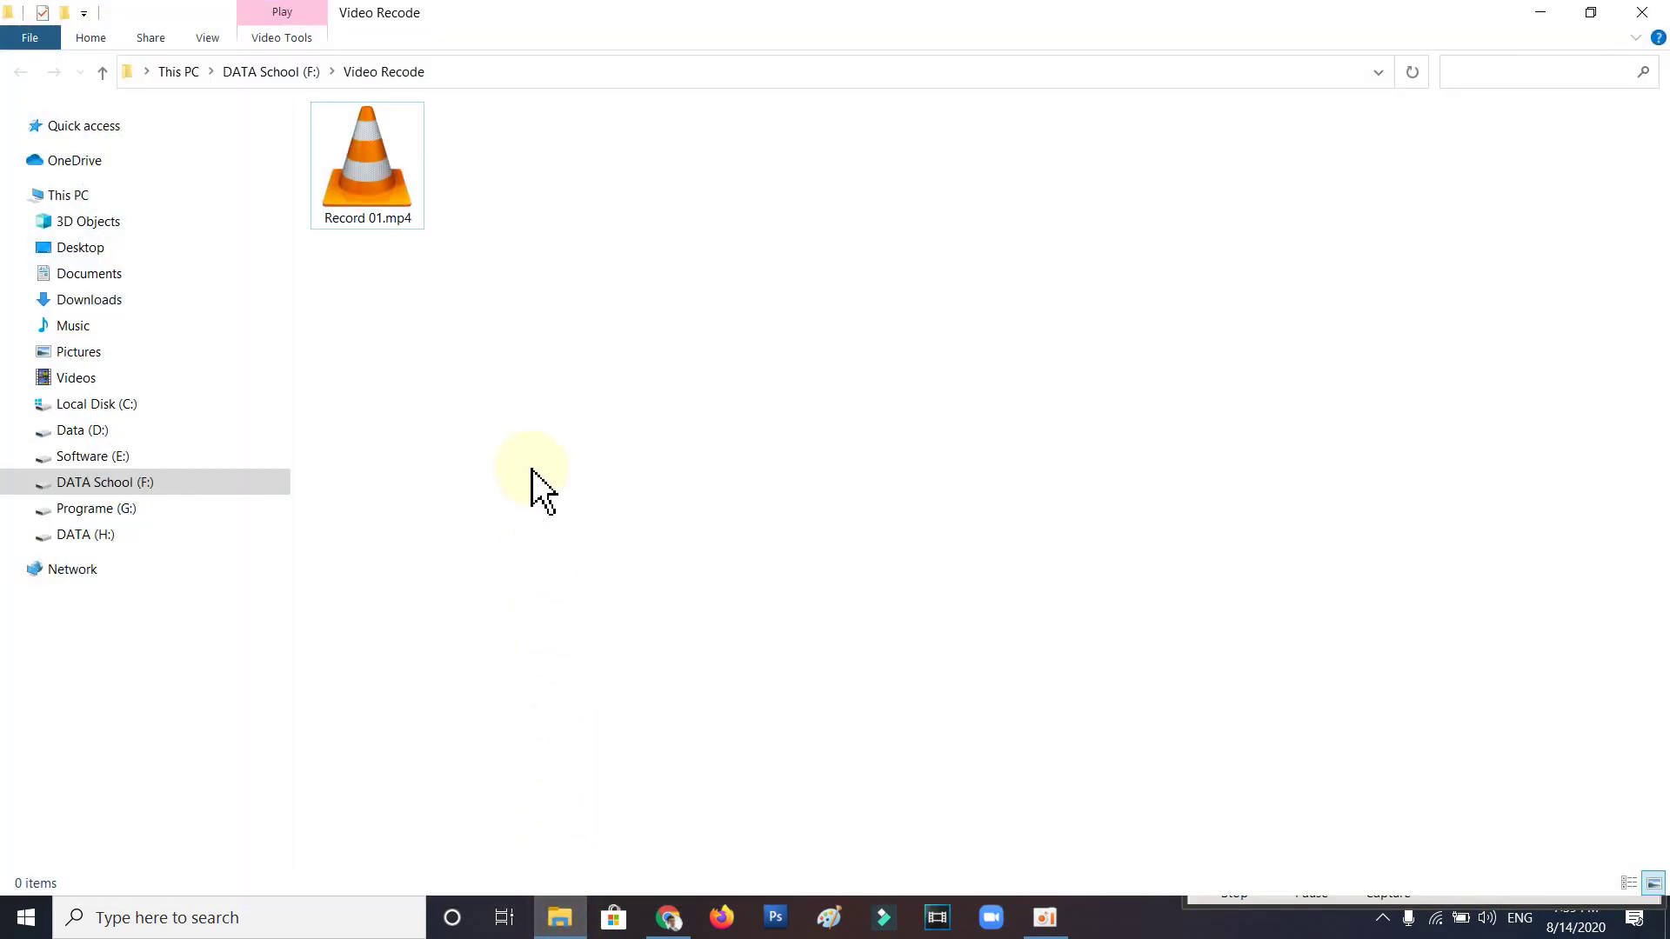
{"action": "left_click", "coordinate": [116, 484]}
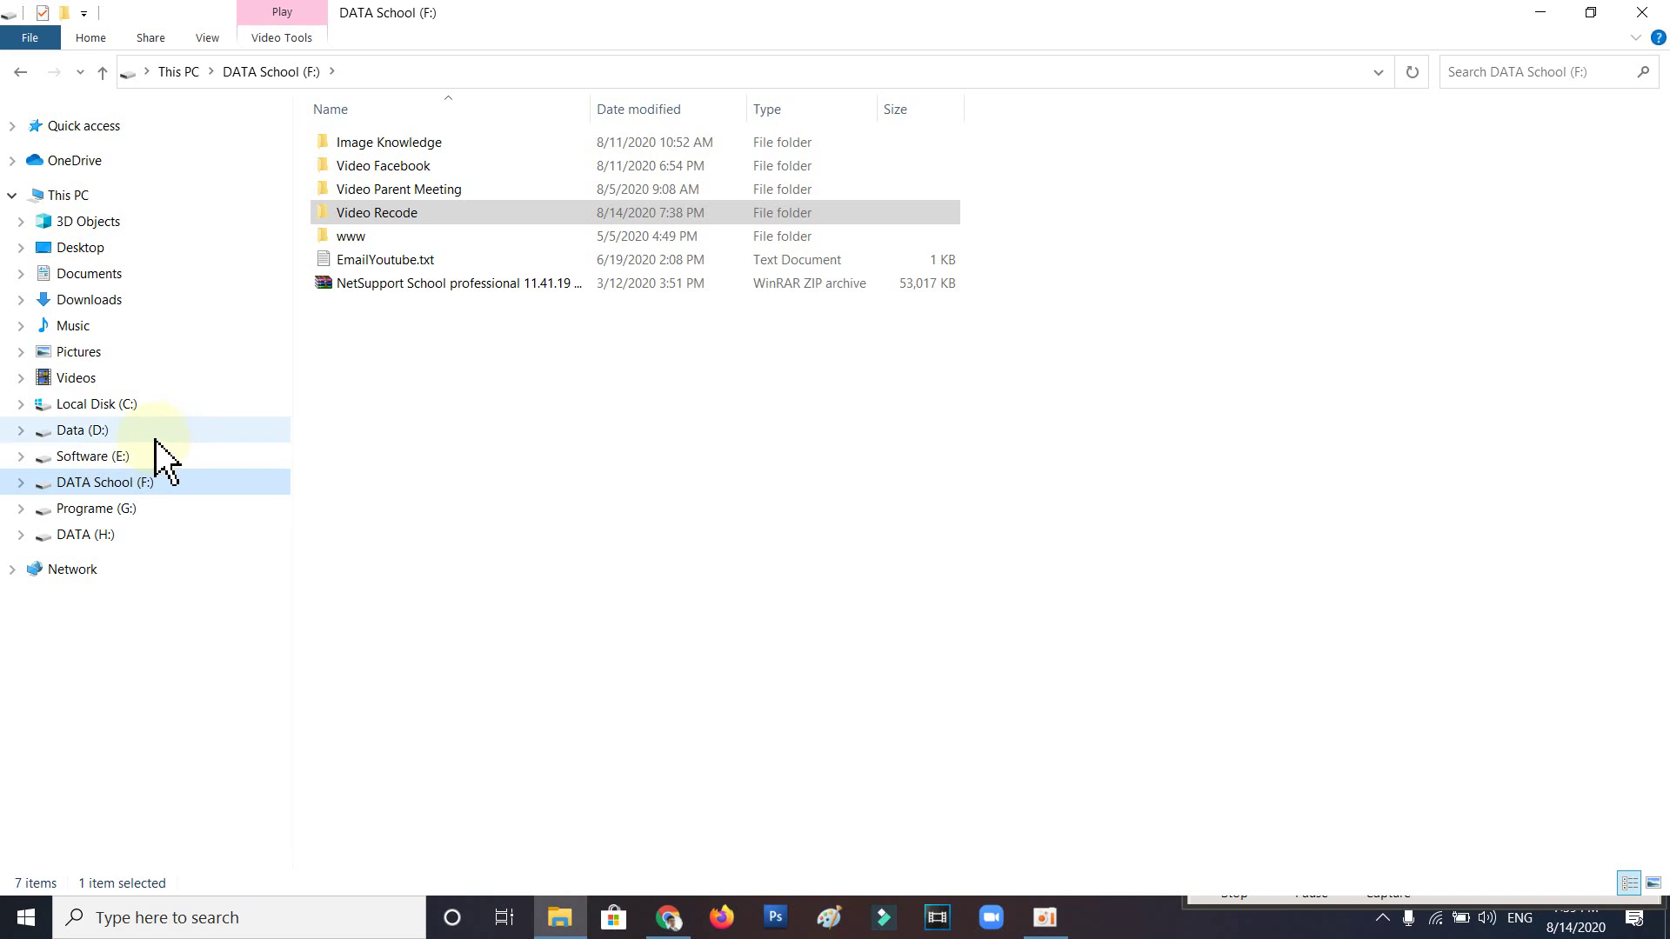
{"action": "left_click", "coordinate": [125, 439]}
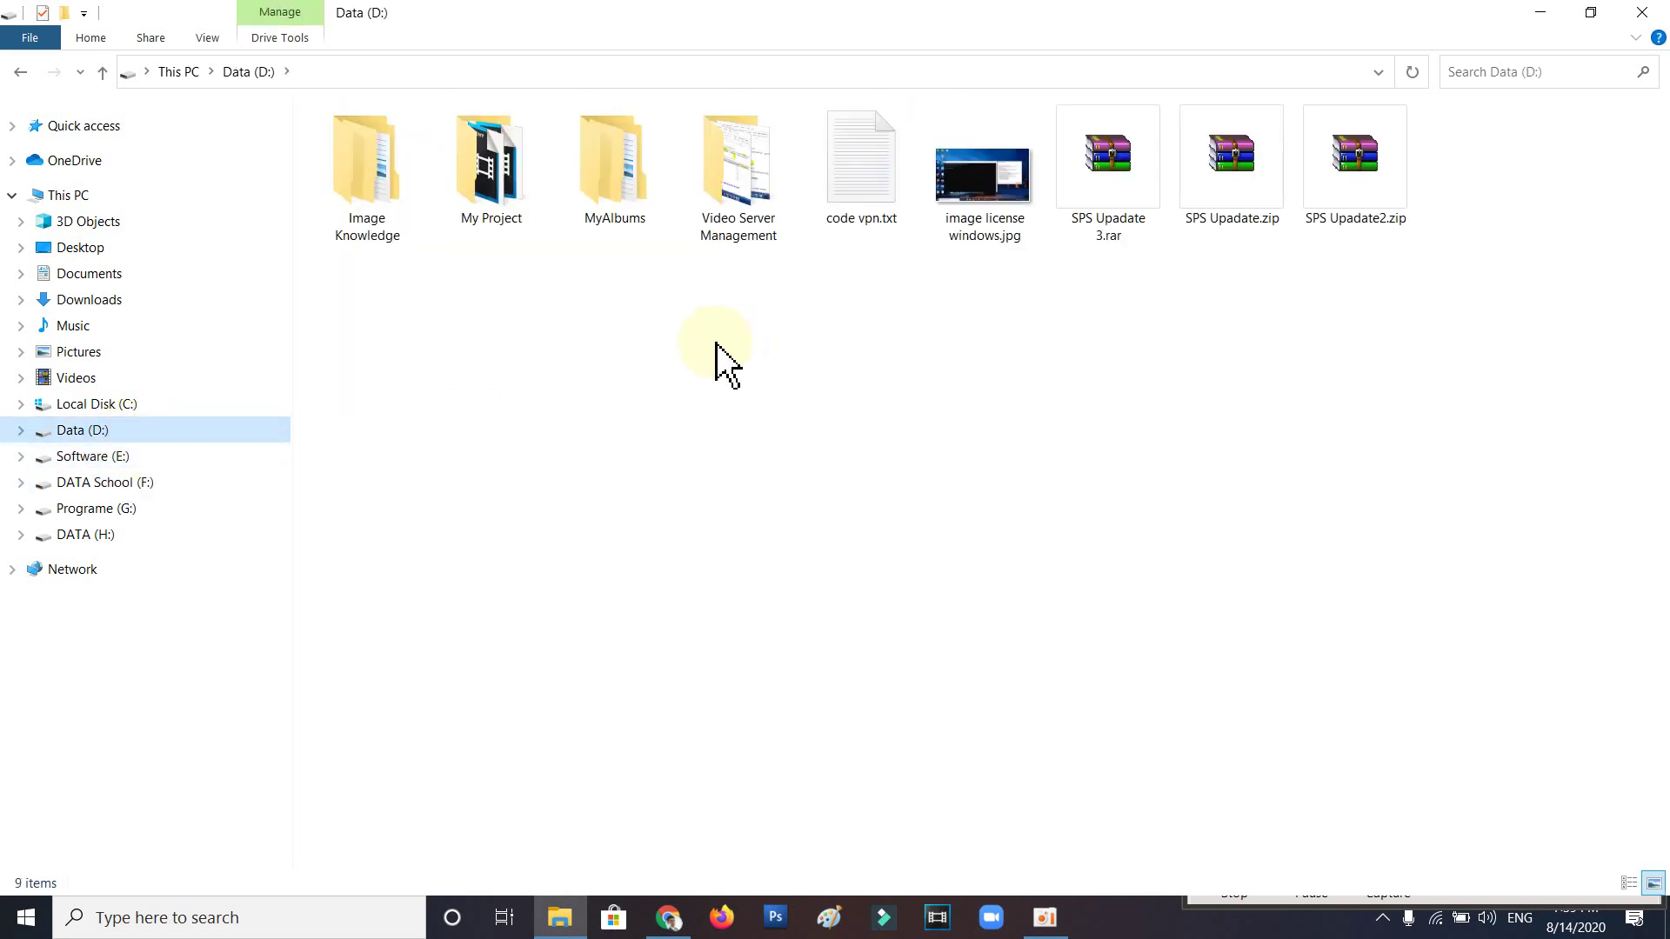
{"action": "left_click", "coordinate": [149, 457]}
{"action": "left_click", "coordinate": [147, 424]}
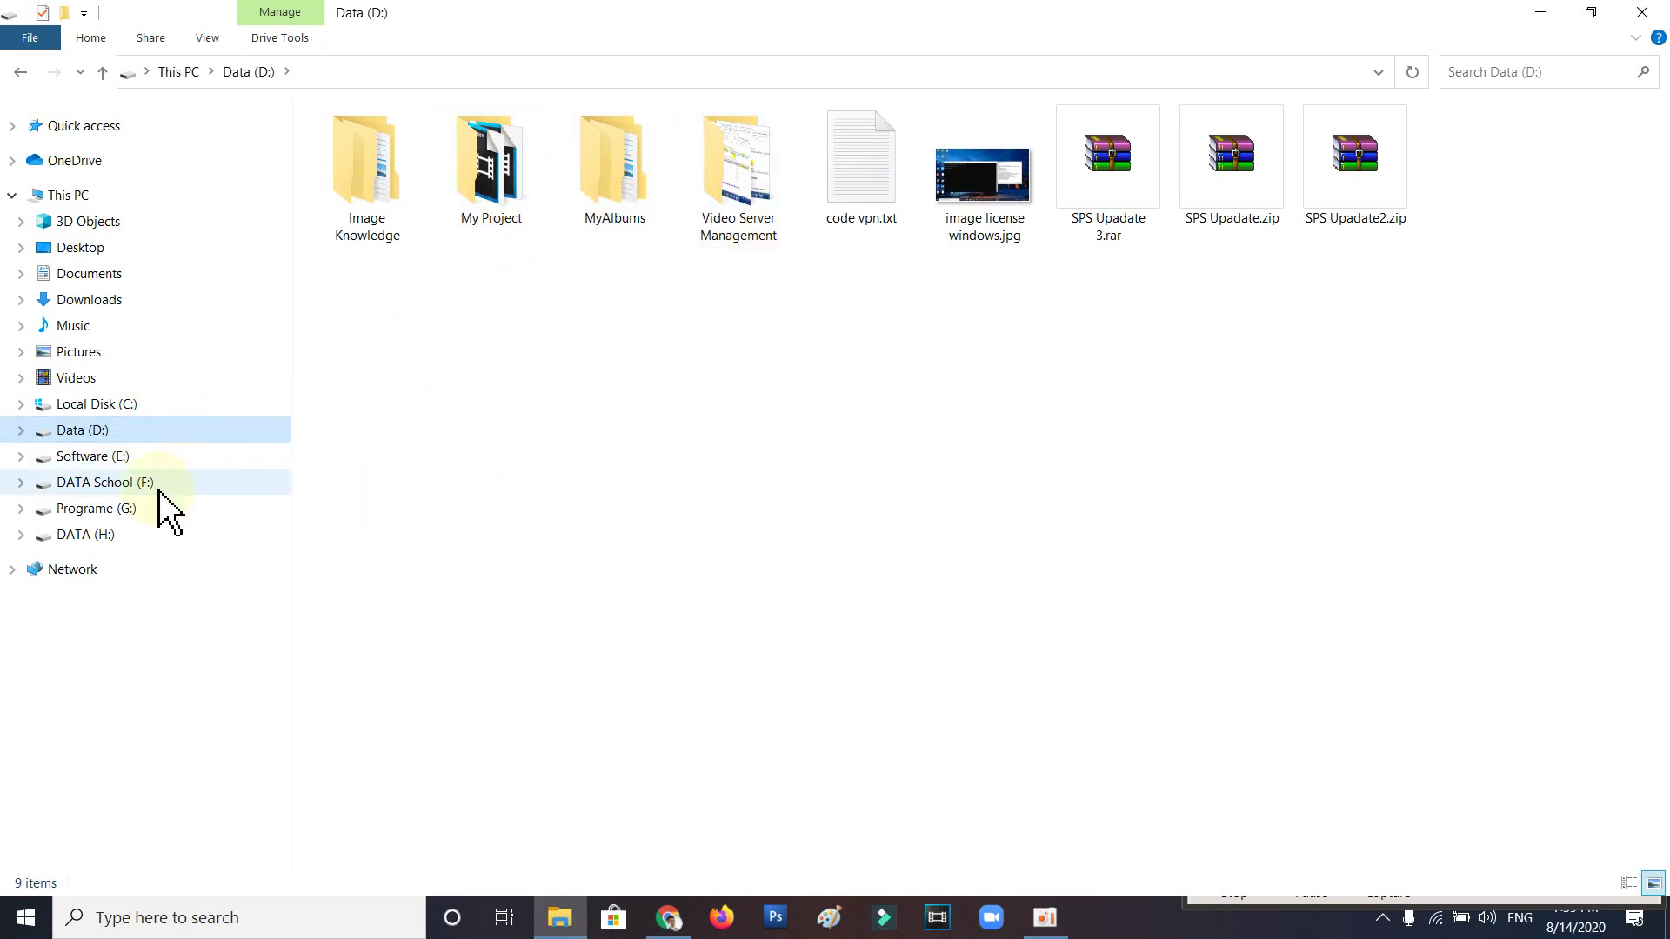
{"action": "left_click", "coordinate": [130, 458]}
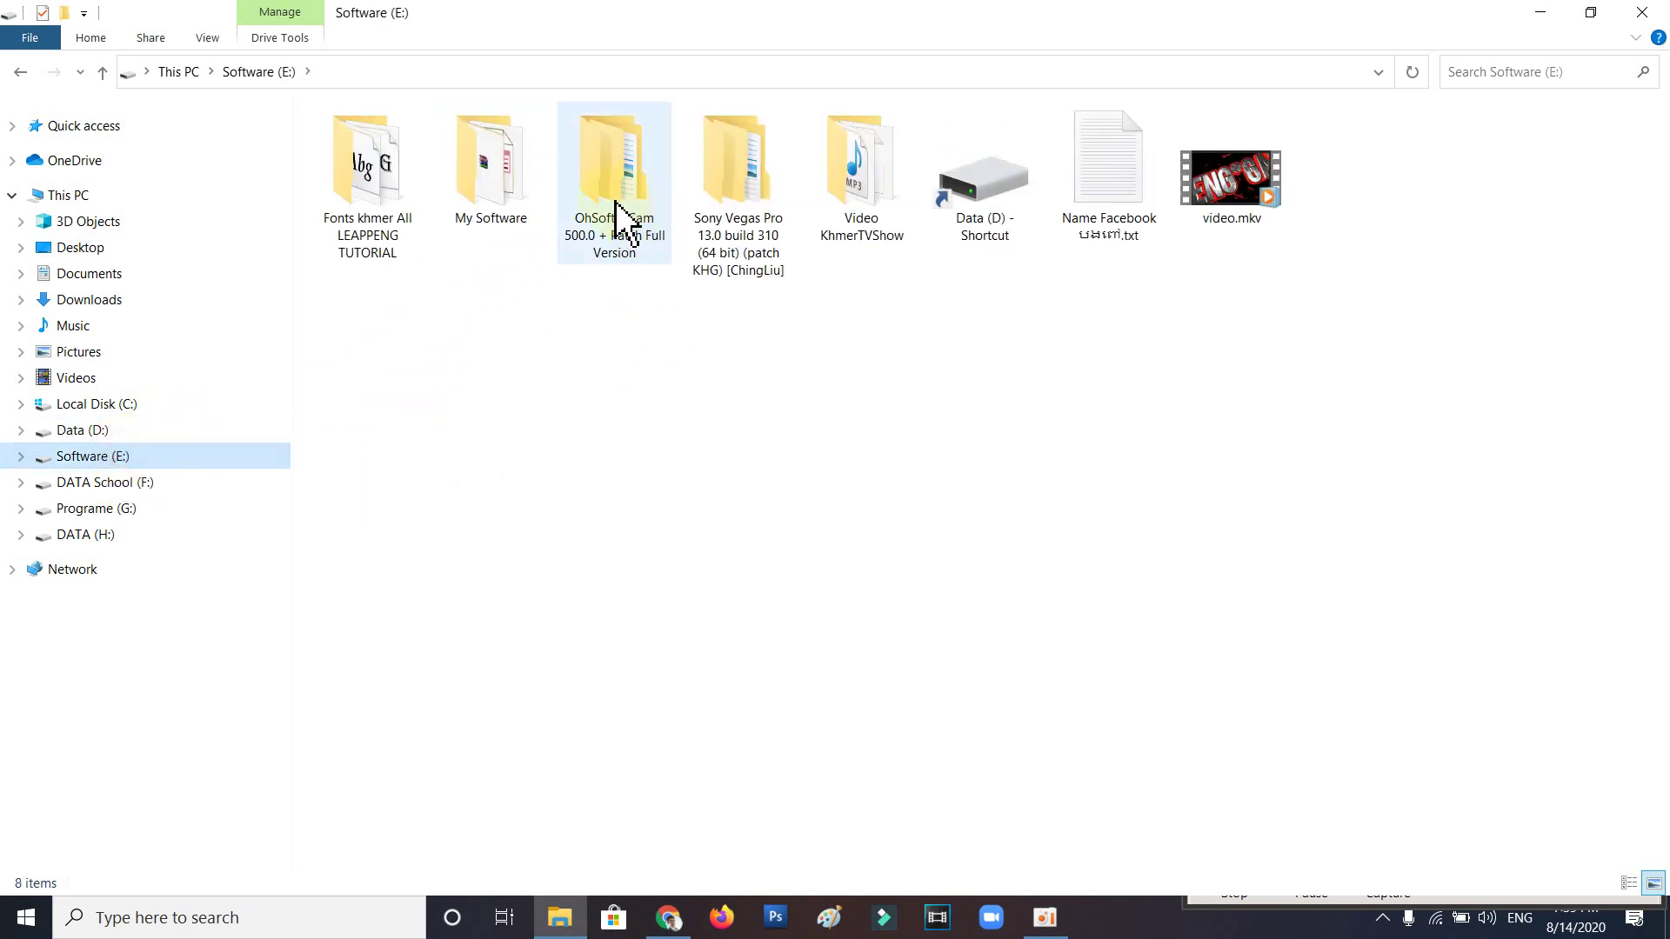
{"action": "double_click", "coordinate": [494, 191]}
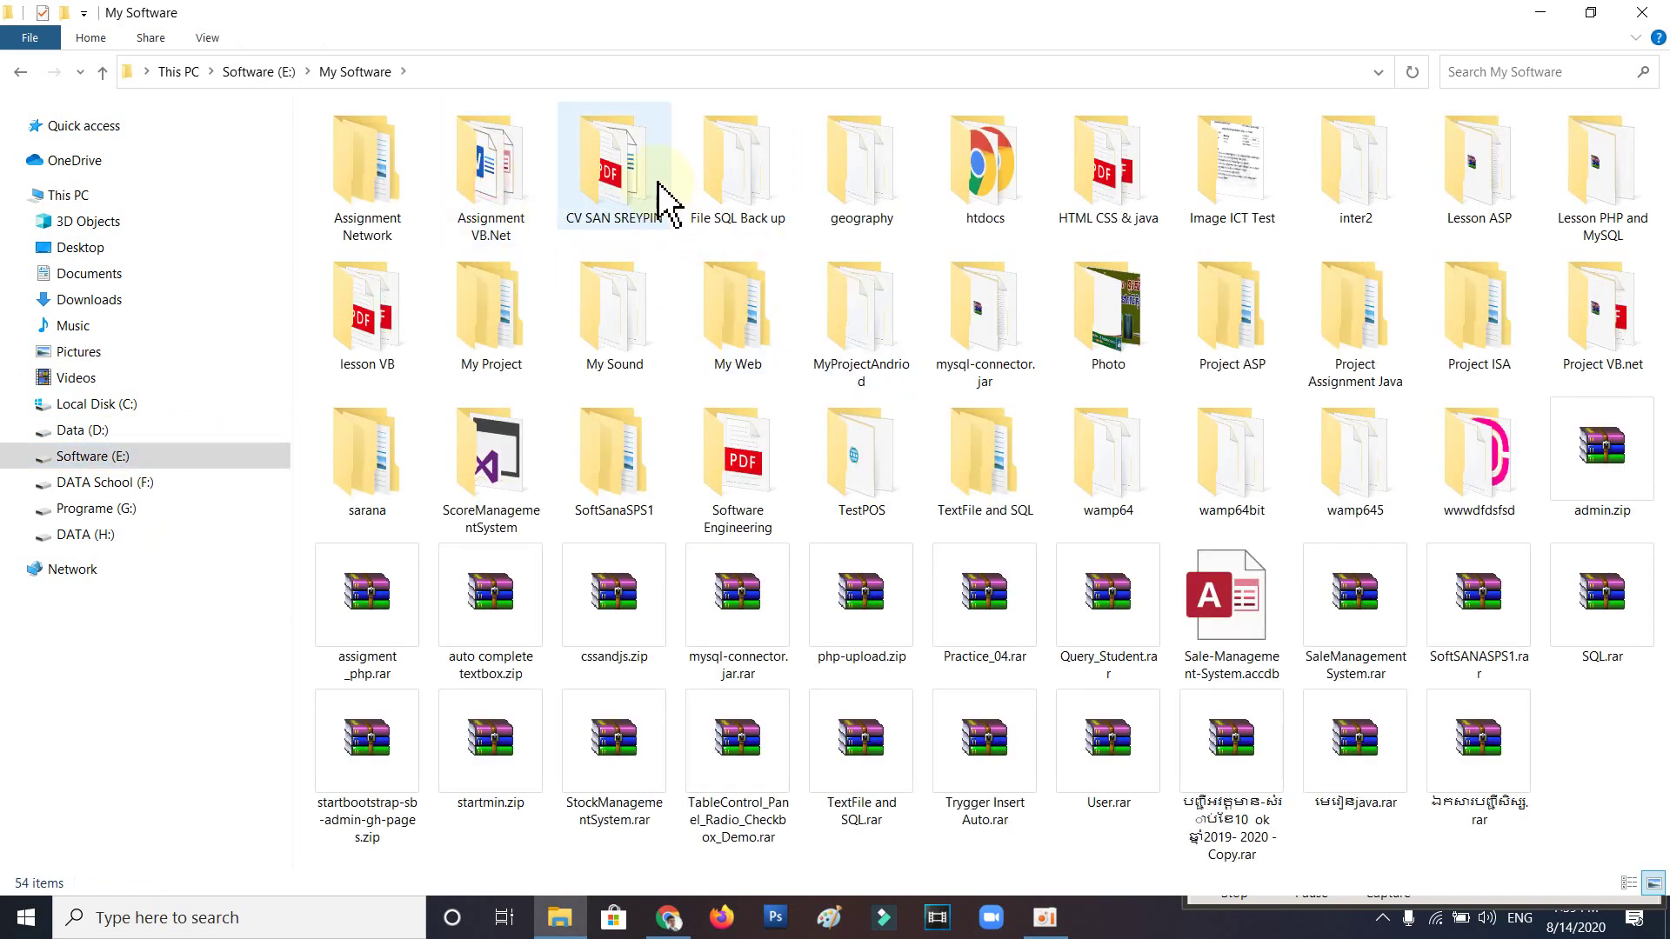
{"action": "left_click", "coordinate": [1117, 204]}
{"action": "double_click", "coordinate": [1117, 206]}
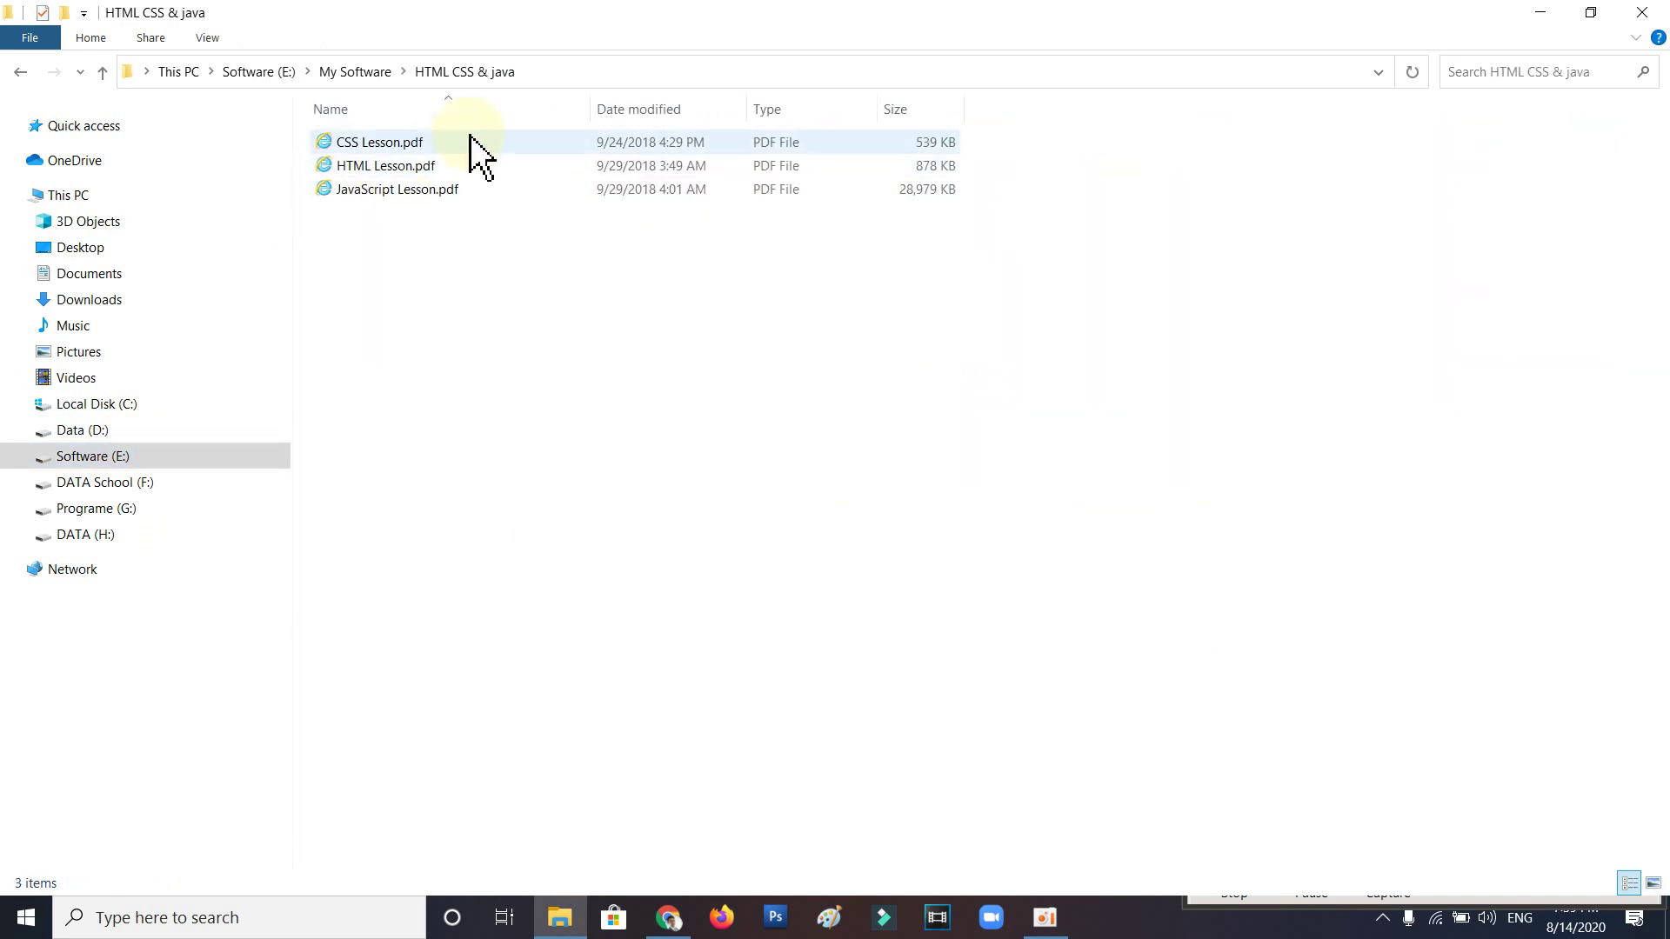
Step: Set the layout of the HTML CSS & java folder to extra large icons
{"action": "left_click", "coordinate": [213, 40]}
{"action": "left_click", "coordinate": [304, 69]}
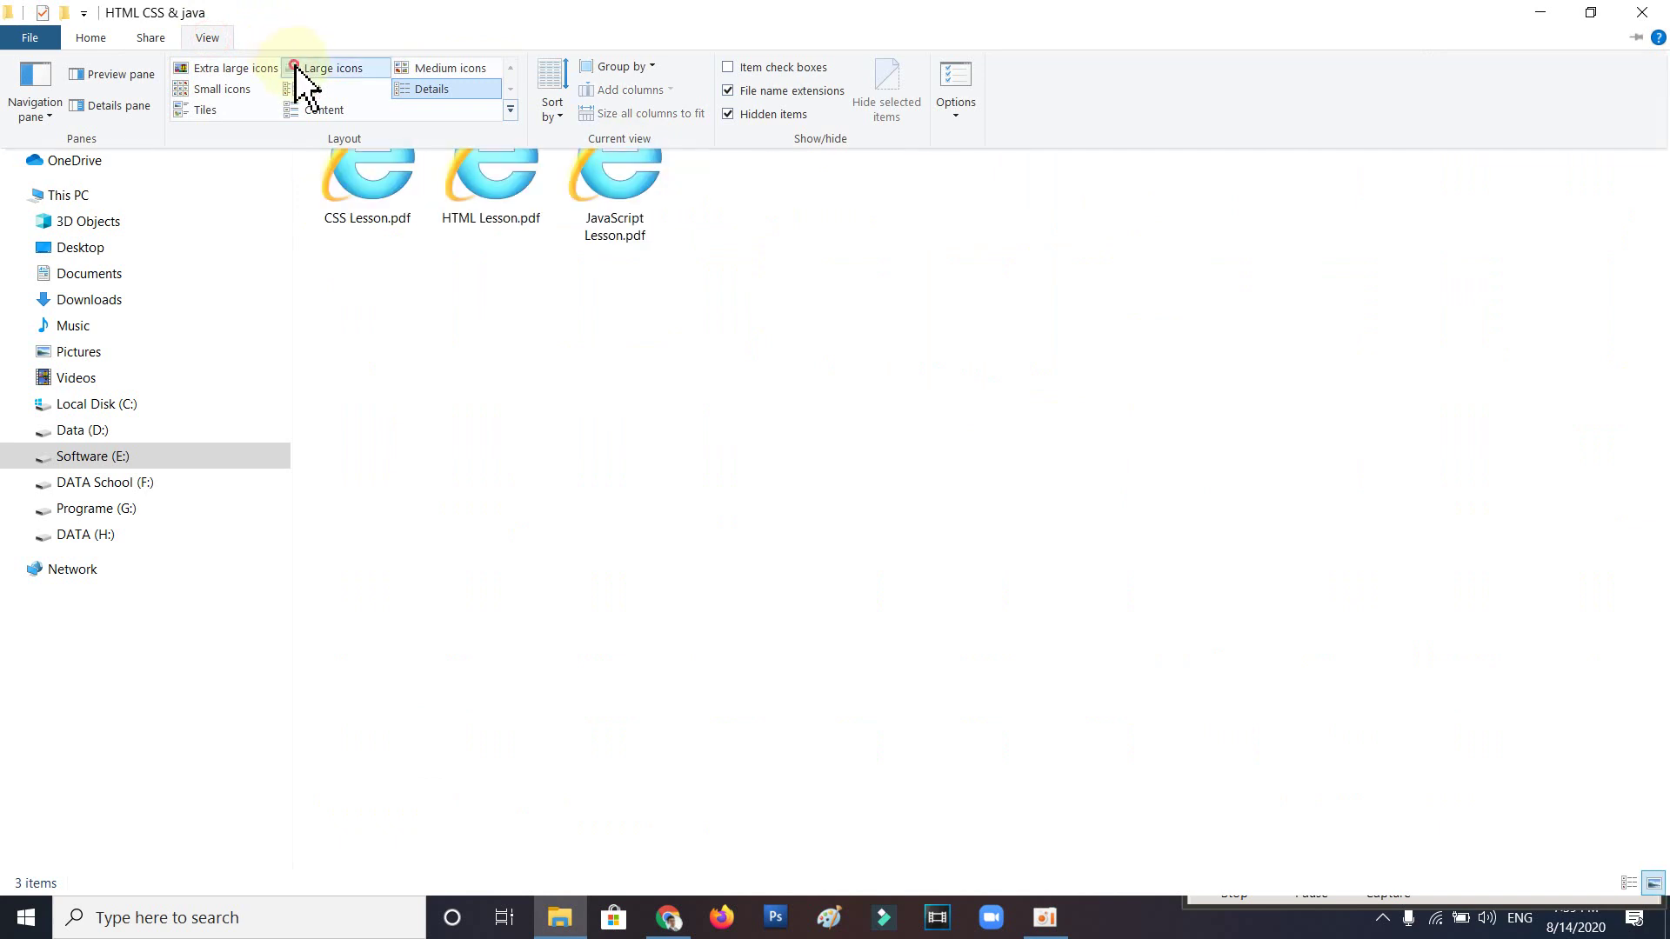
{"action": "left_click", "coordinate": [555, 314]}
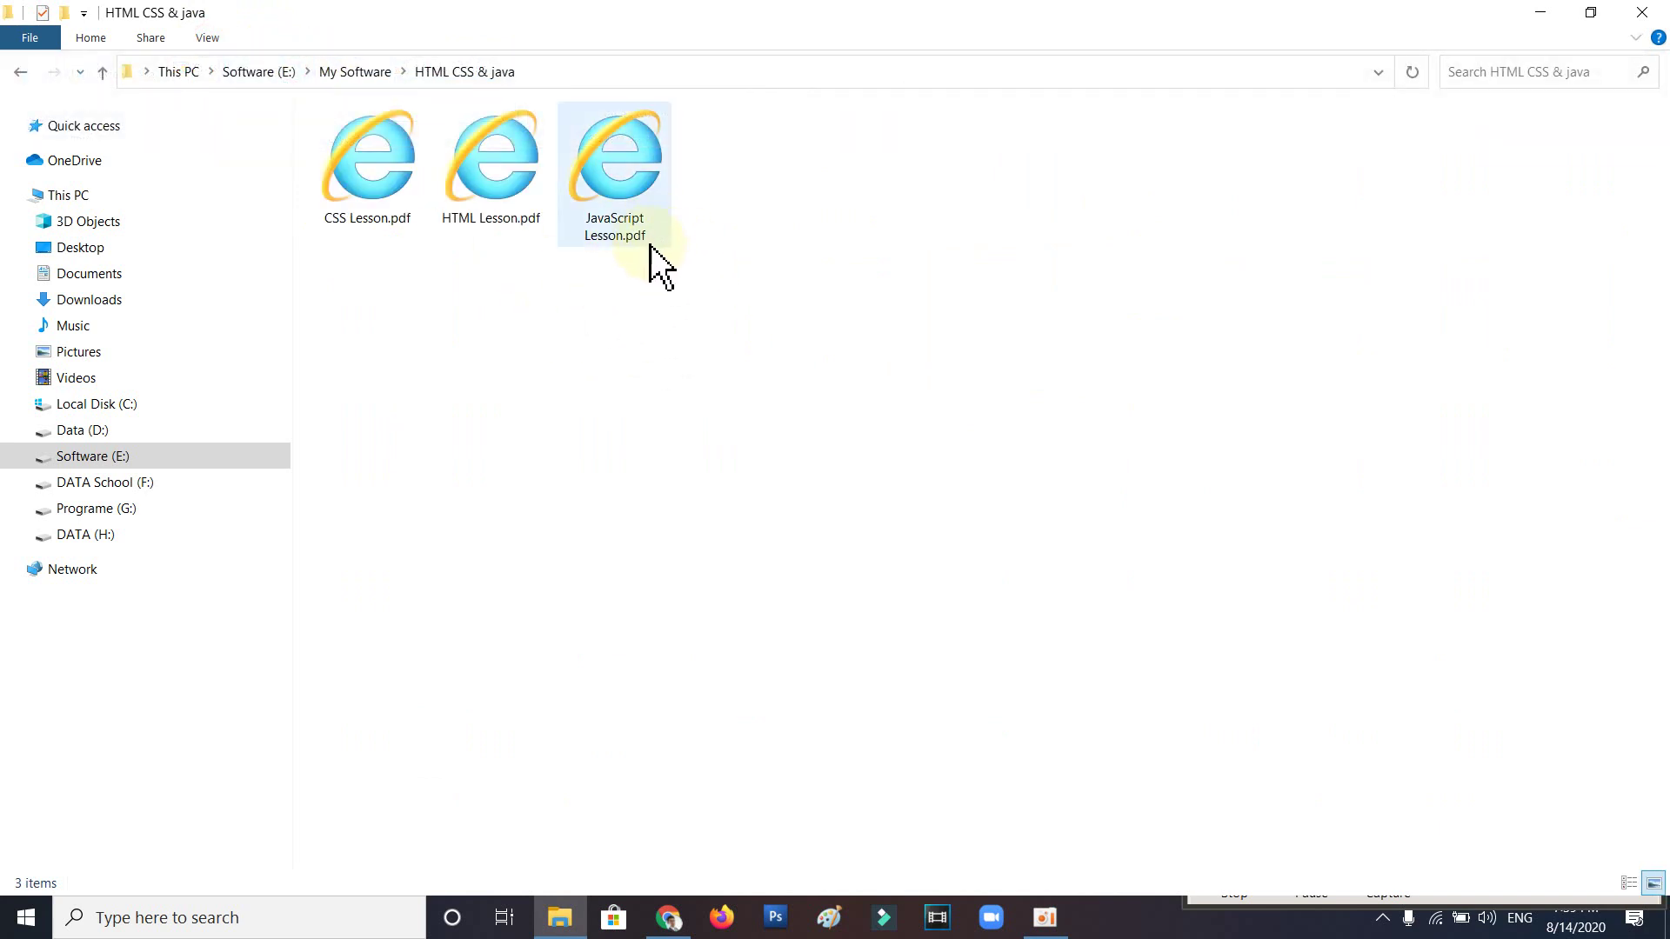
{"action": "left_click", "coordinate": [207, 38]}
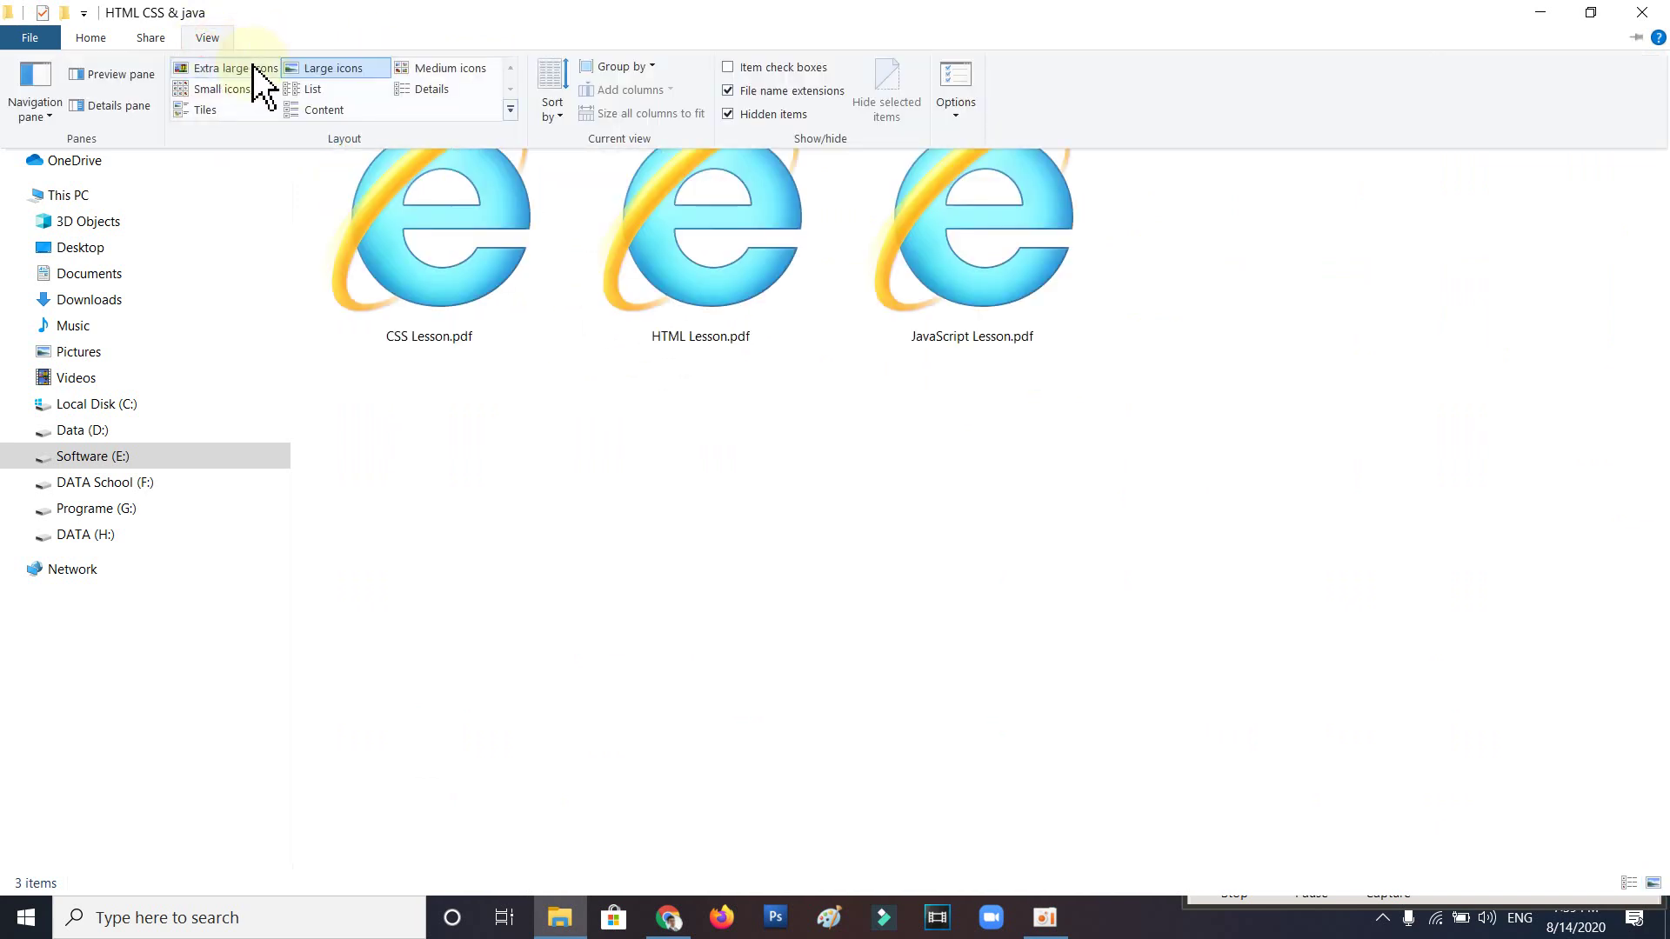
{"action": "left_click", "coordinate": [253, 64]}
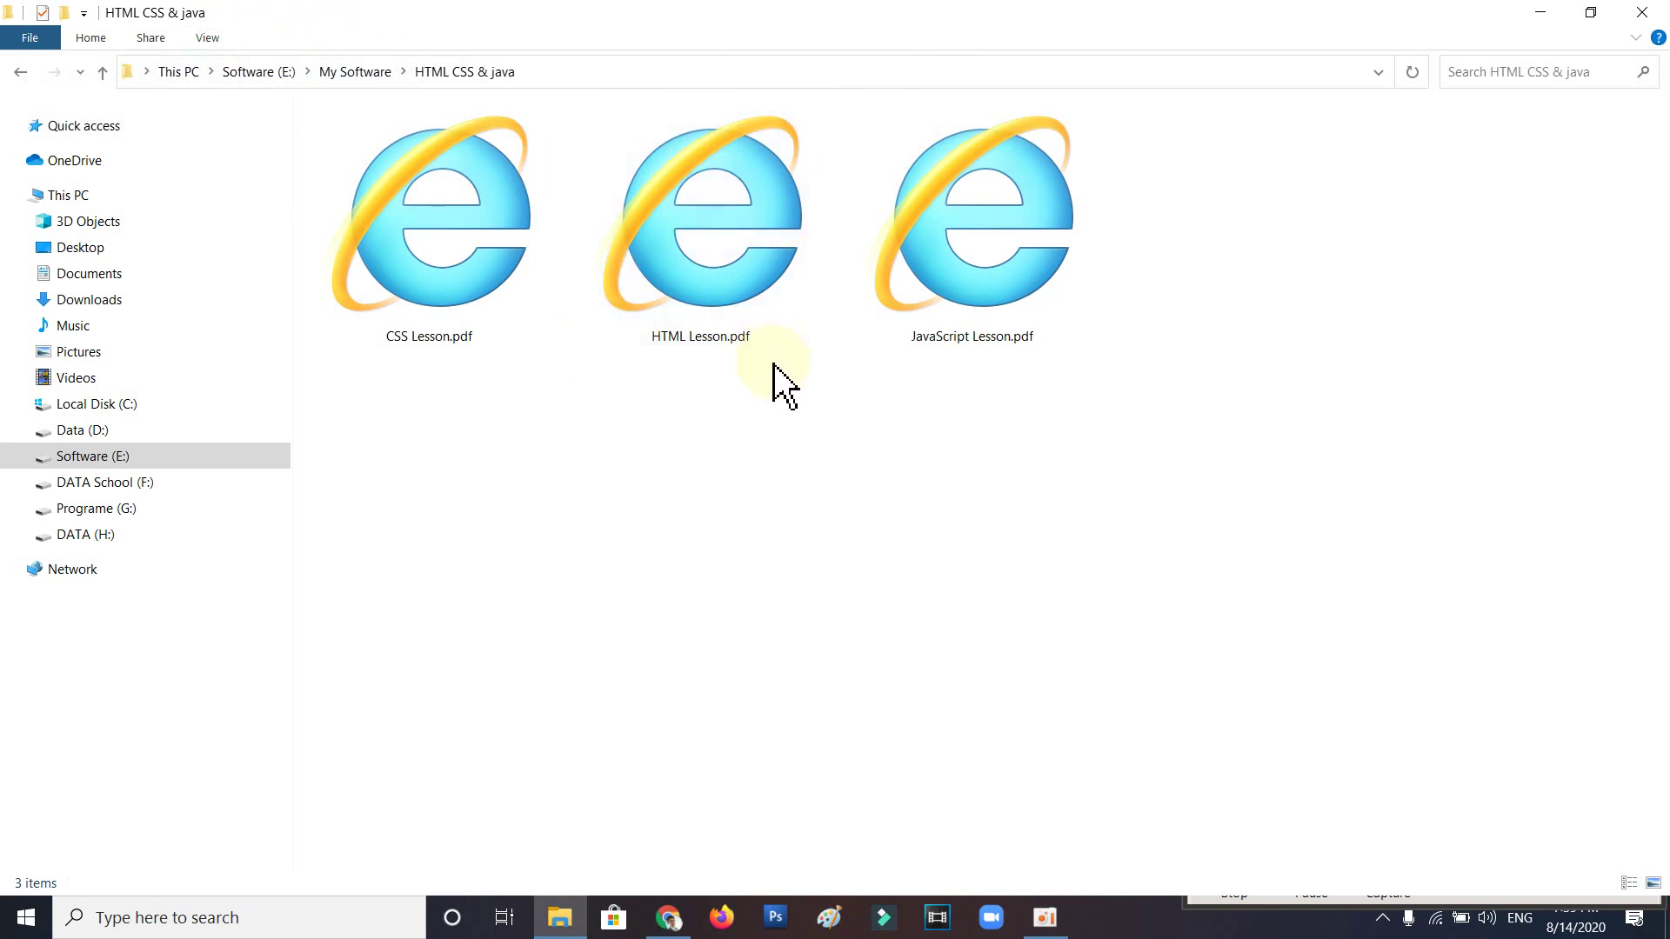
Step: Try to open JavaScript Lesson.pdf with its default program, dismiss the Internet Explorer download window, and close the folder
{"action": "left_click", "coordinate": [976, 266]}
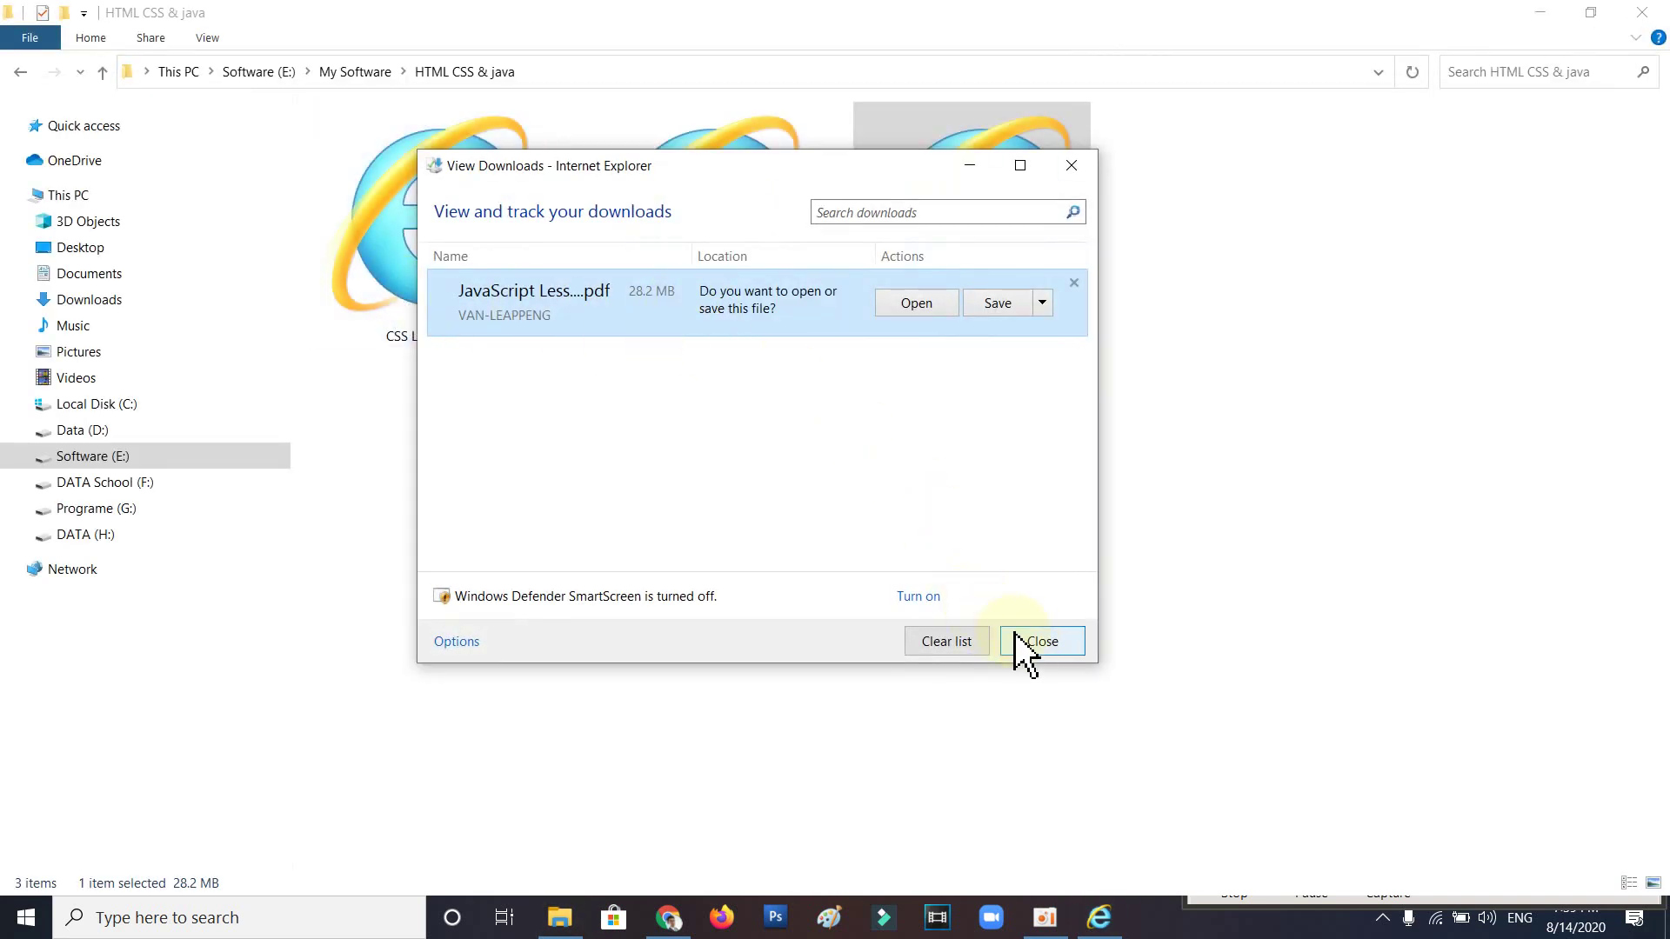
{"action": "left_click", "coordinate": [1039, 641]}
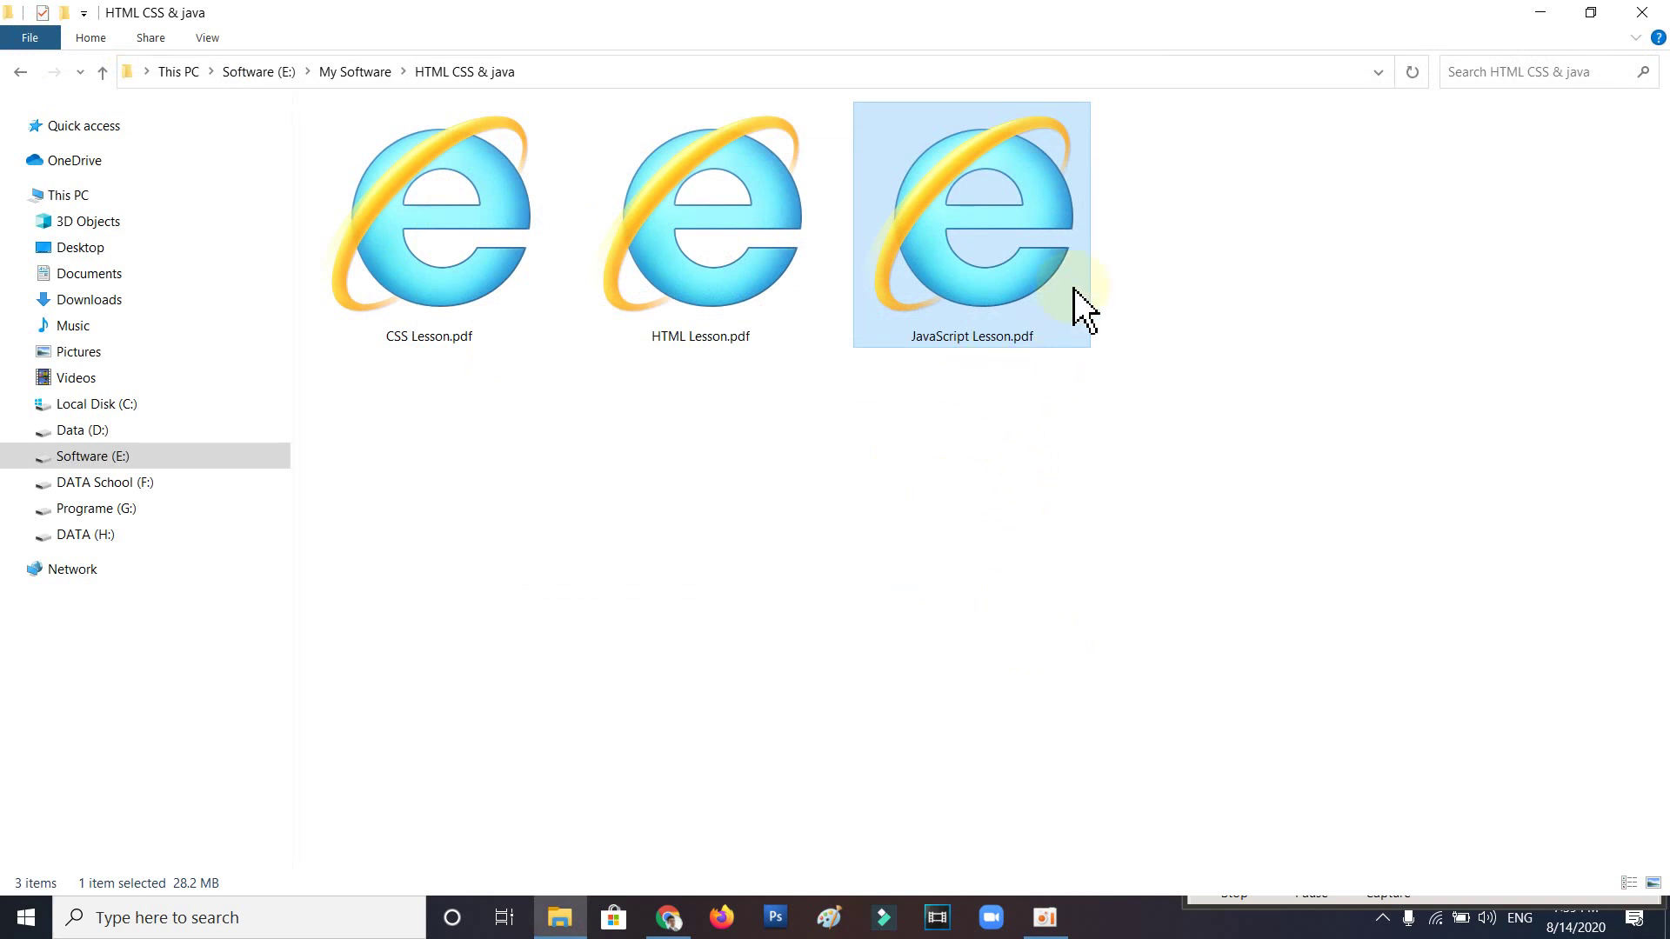
{"action": "double_click", "coordinate": [998, 279]}
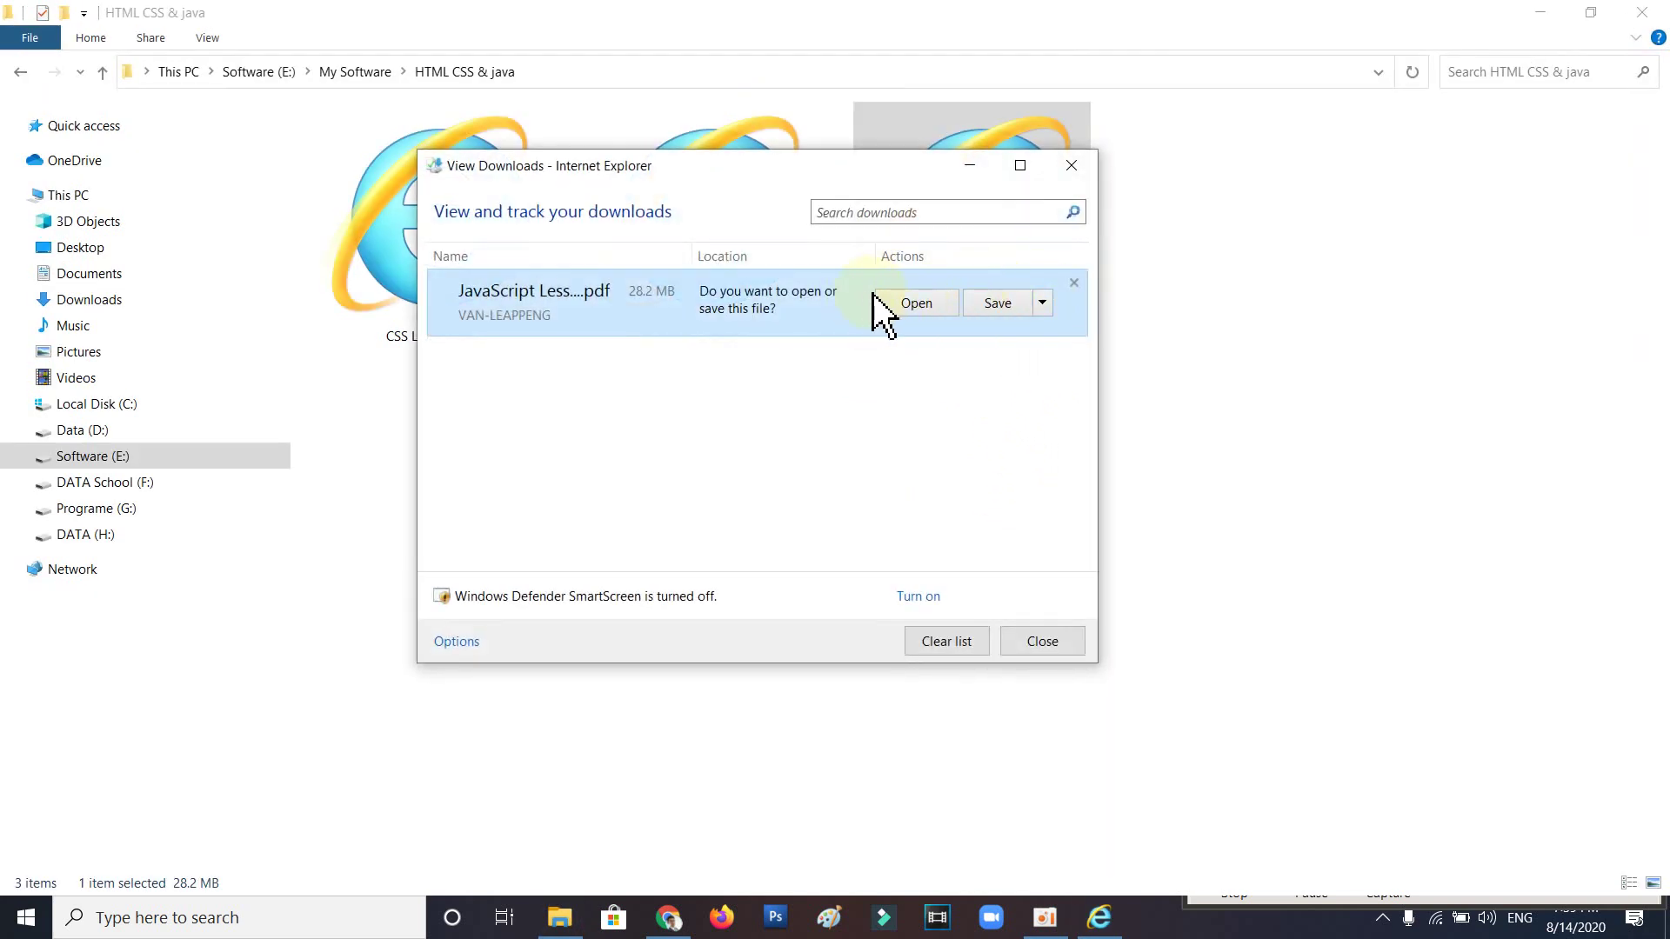
{"action": "left_click", "coordinate": [1076, 168]}
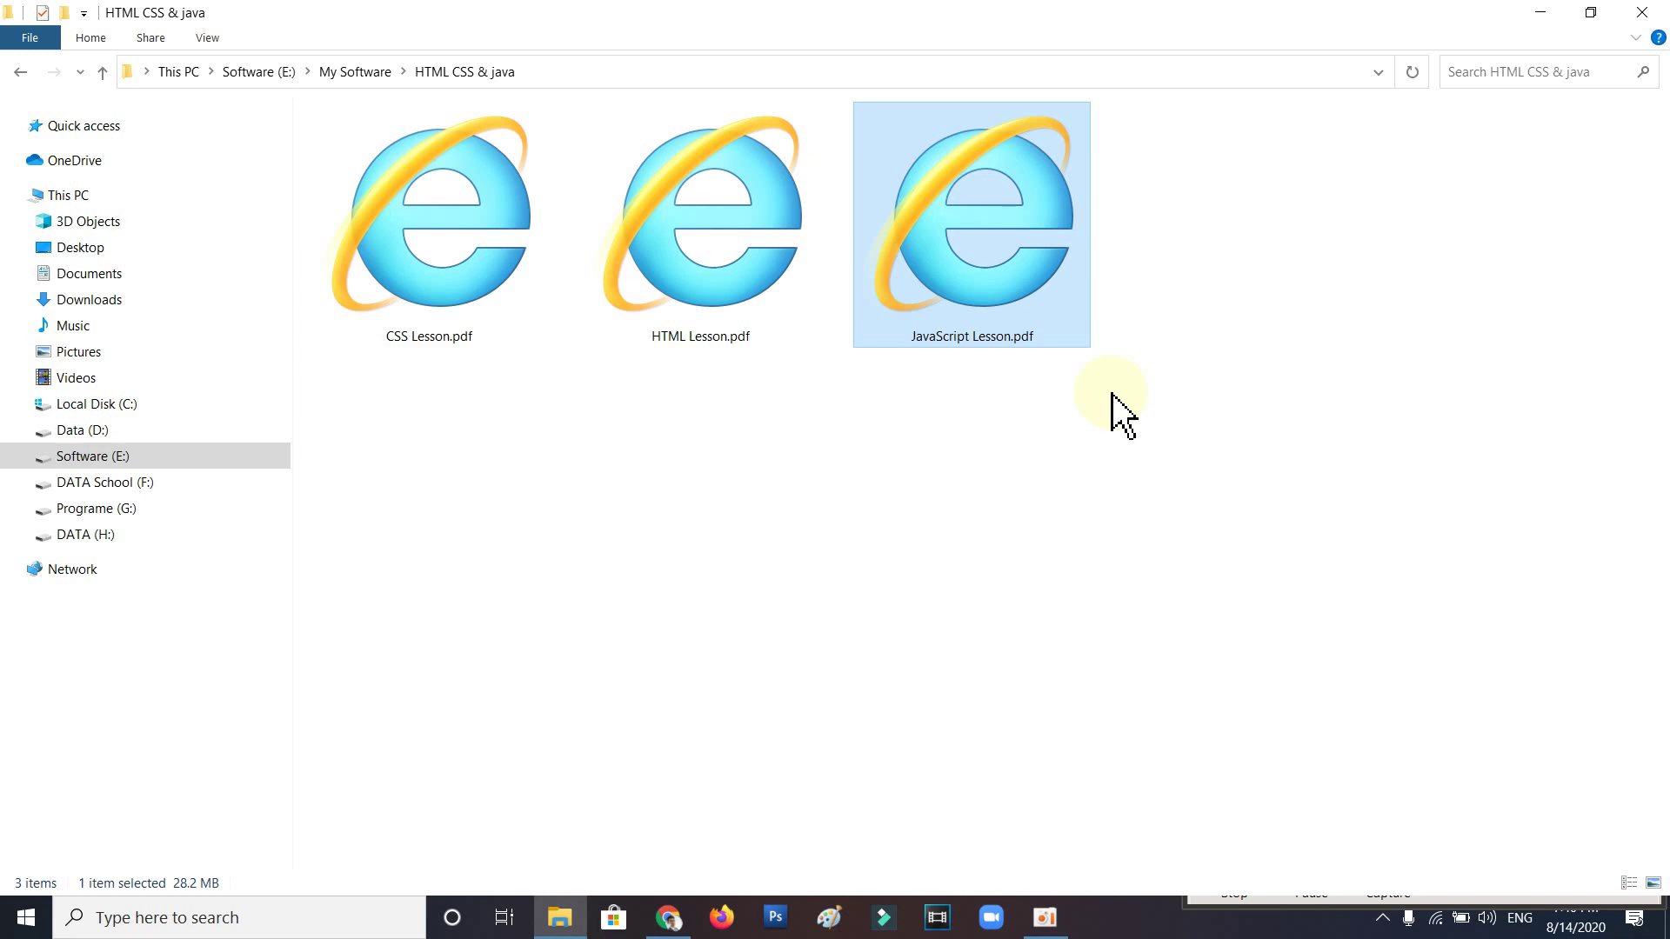
{"action": "left_click", "coordinate": [1165, 496]}
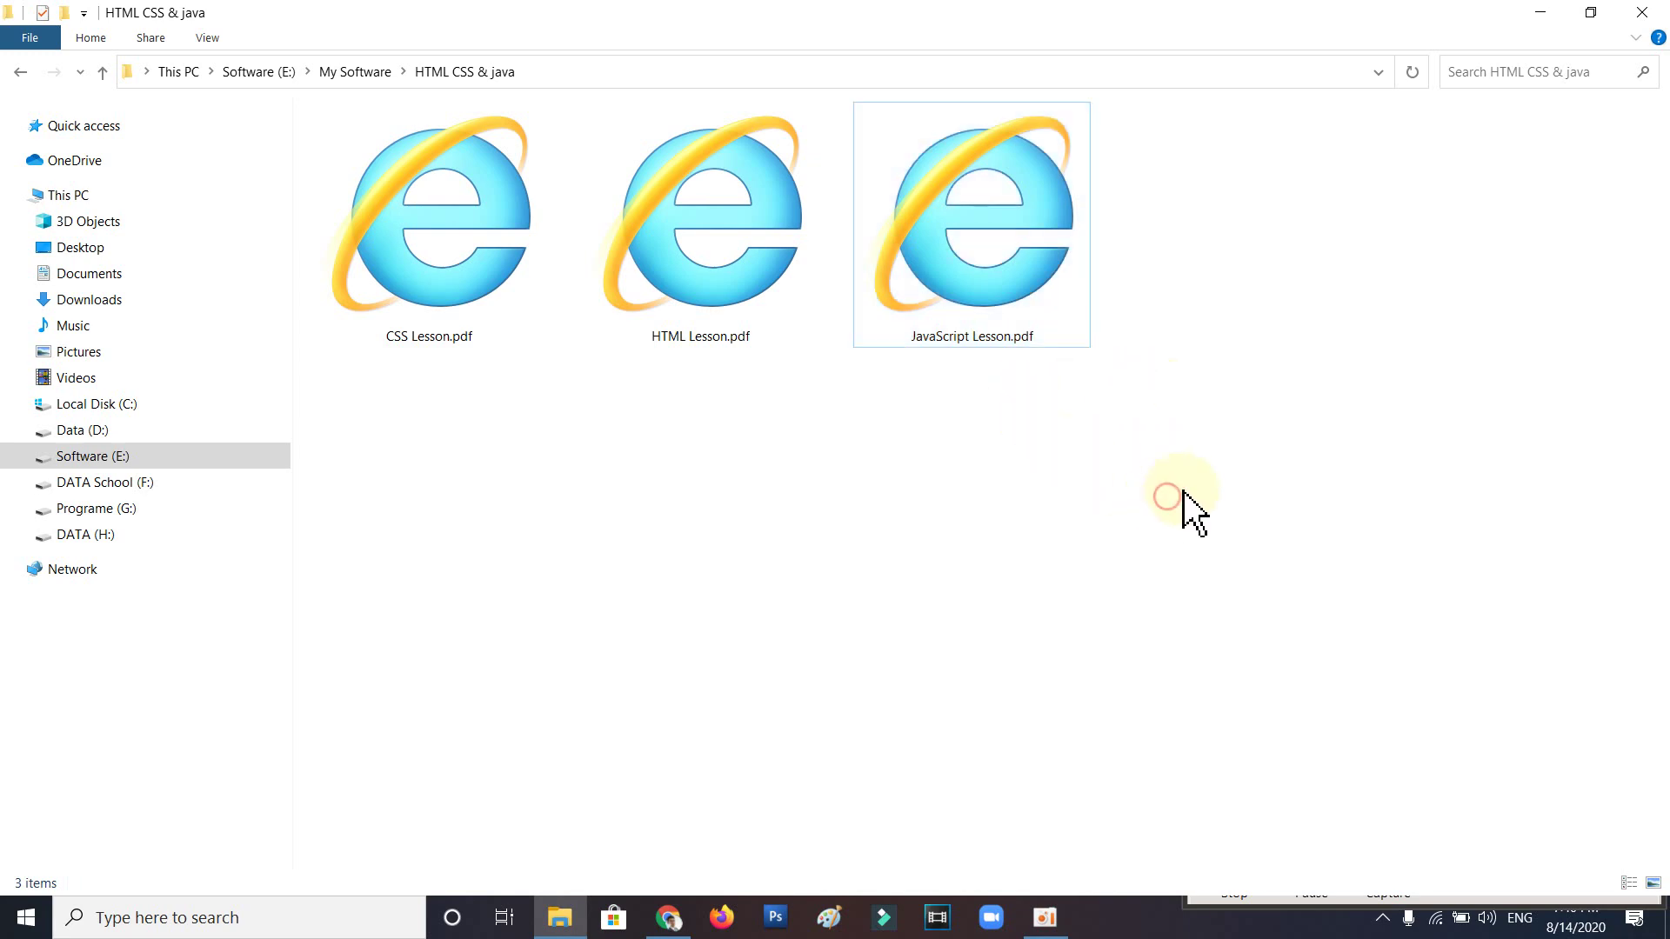
{"action": "left_click", "coordinate": [1643, 12]}
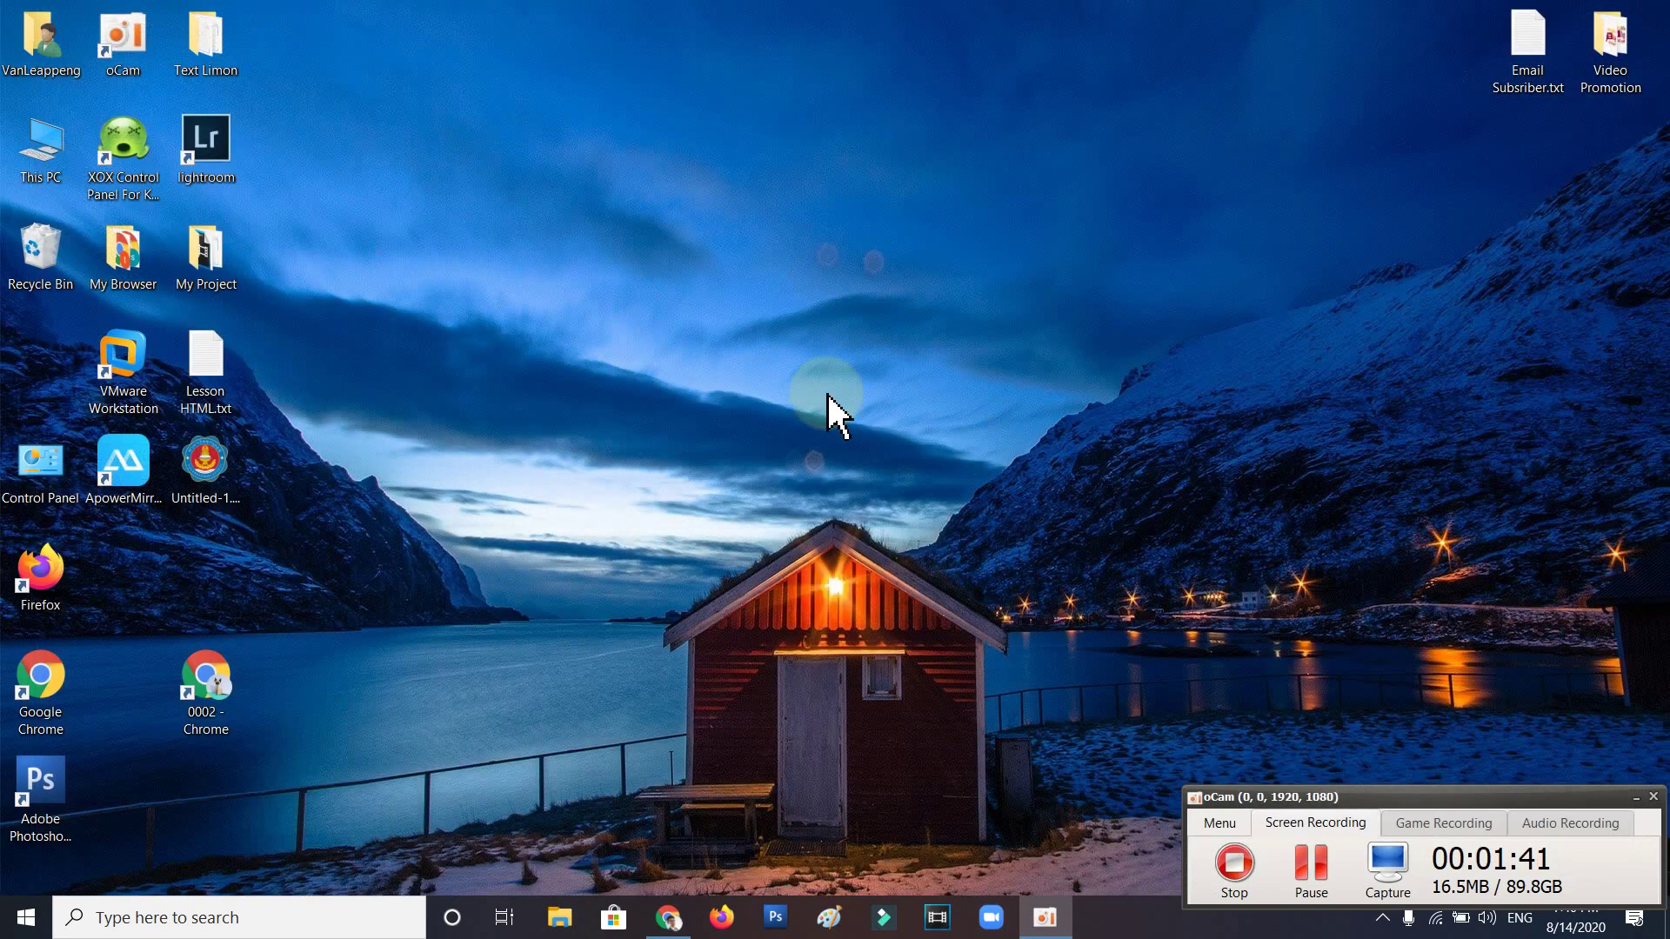
{"action": "right_click", "coordinate": [557, 159]}
{"action": "left_click", "coordinate": [597, 226]}
{"action": "right_click", "coordinate": [581, 167]}
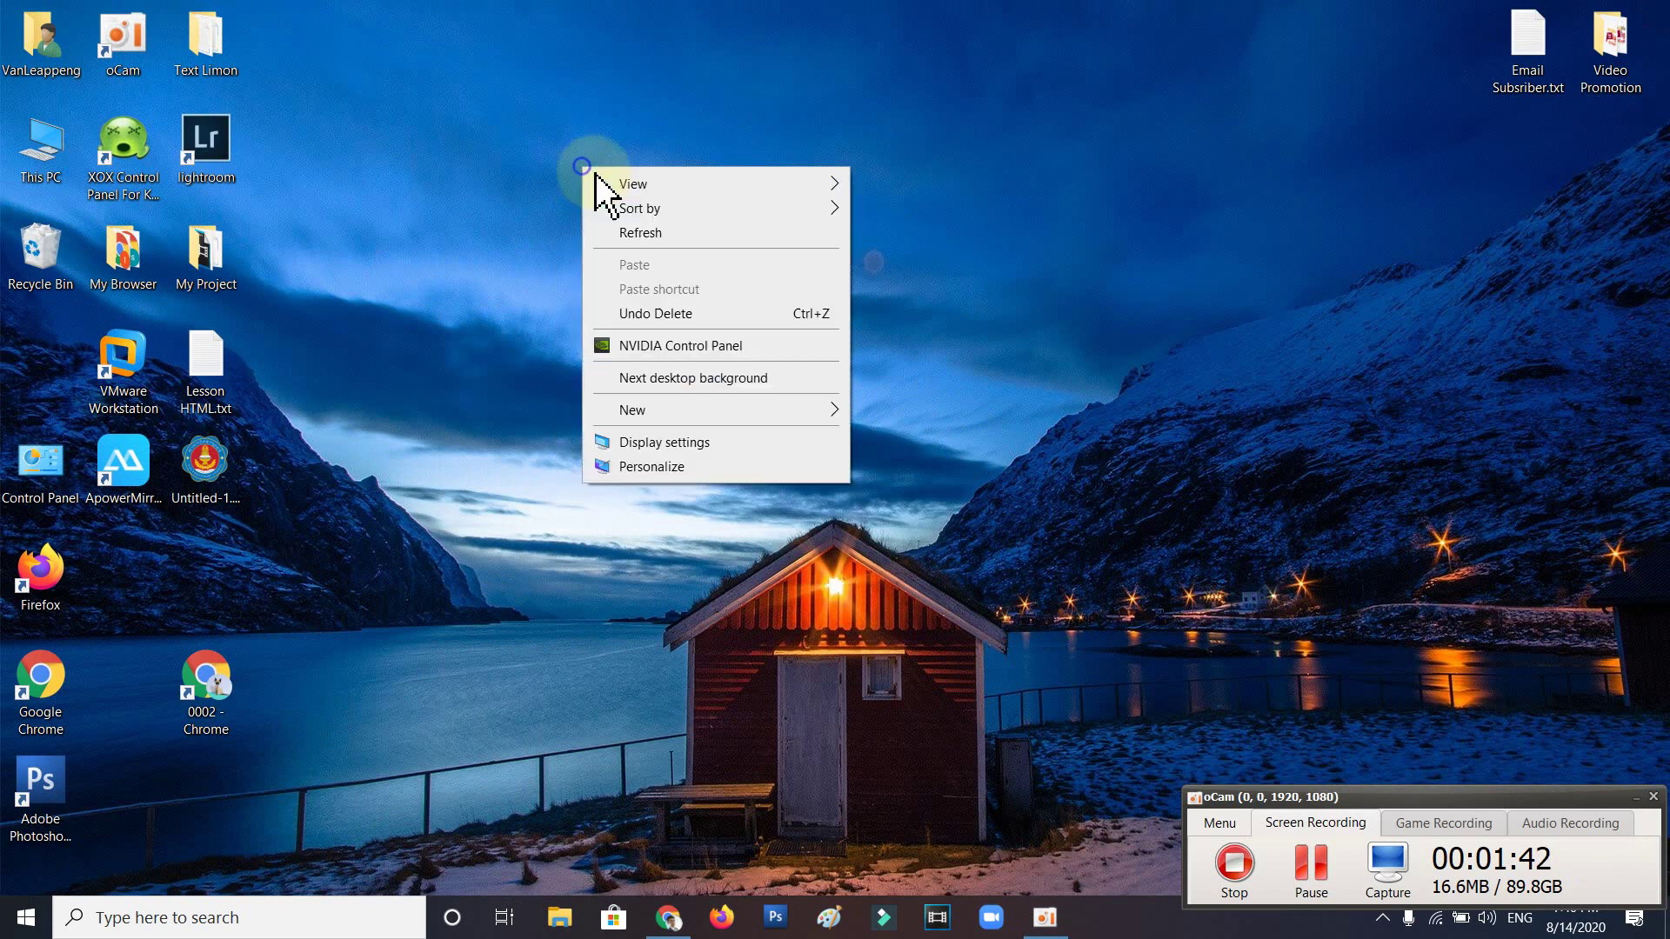
{"action": "left_click", "coordinate": [656, 235]}
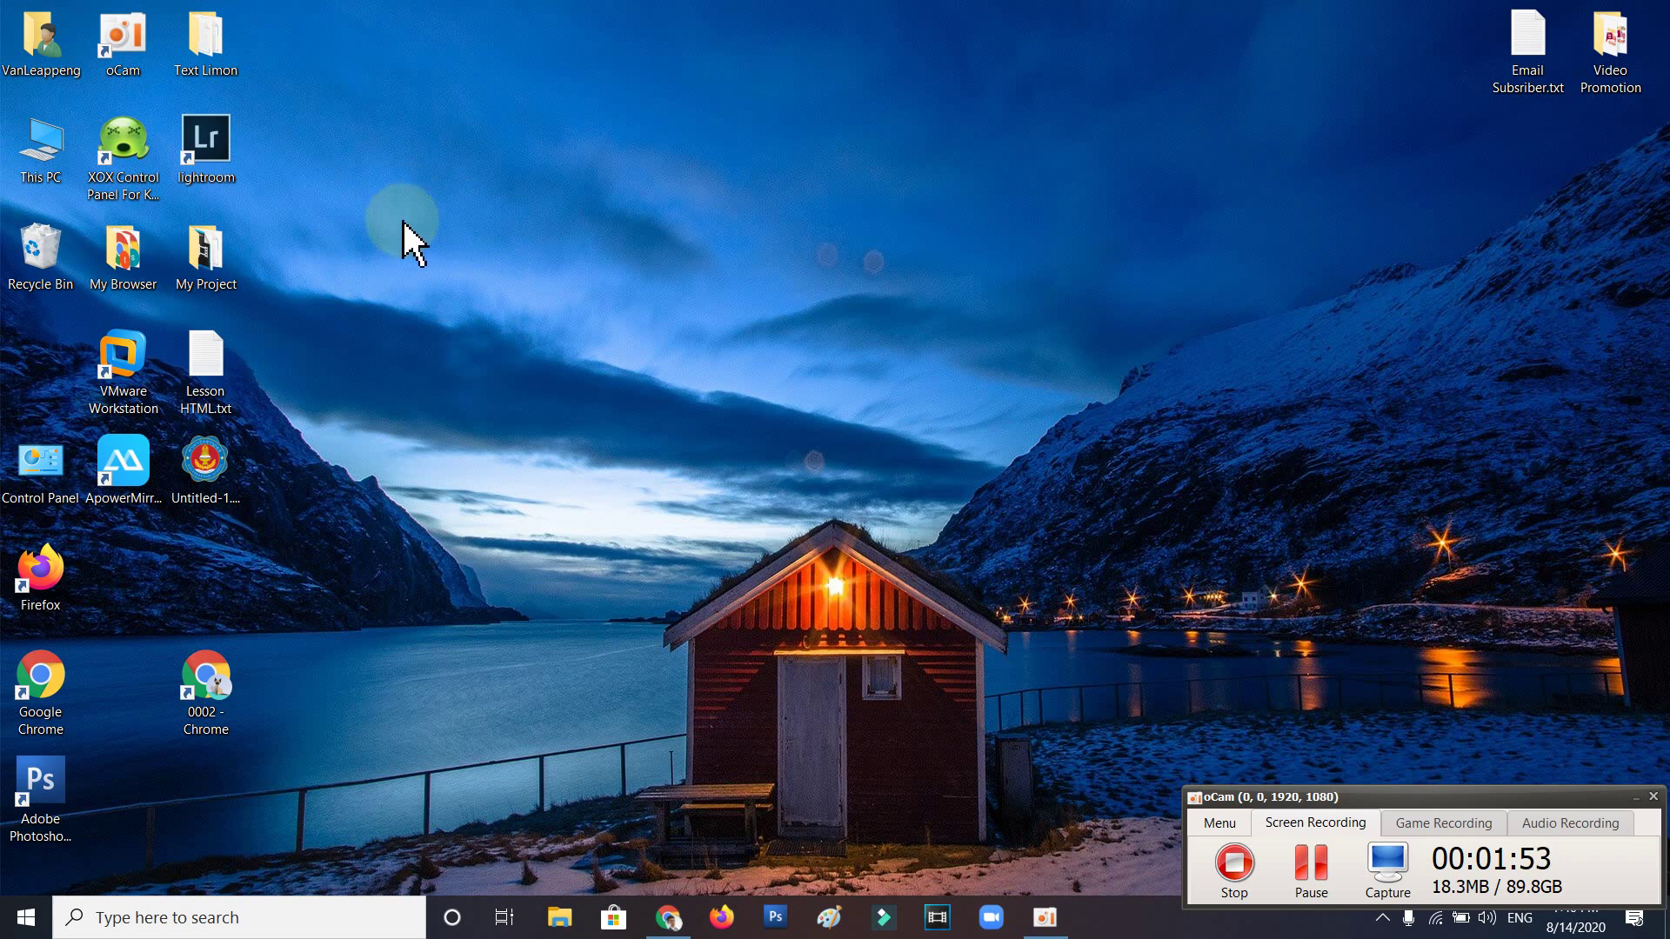
{"action": "right_click", "coordinate": [411, 139]}
{"action": "left_click", "coordinate": [467, 204]}
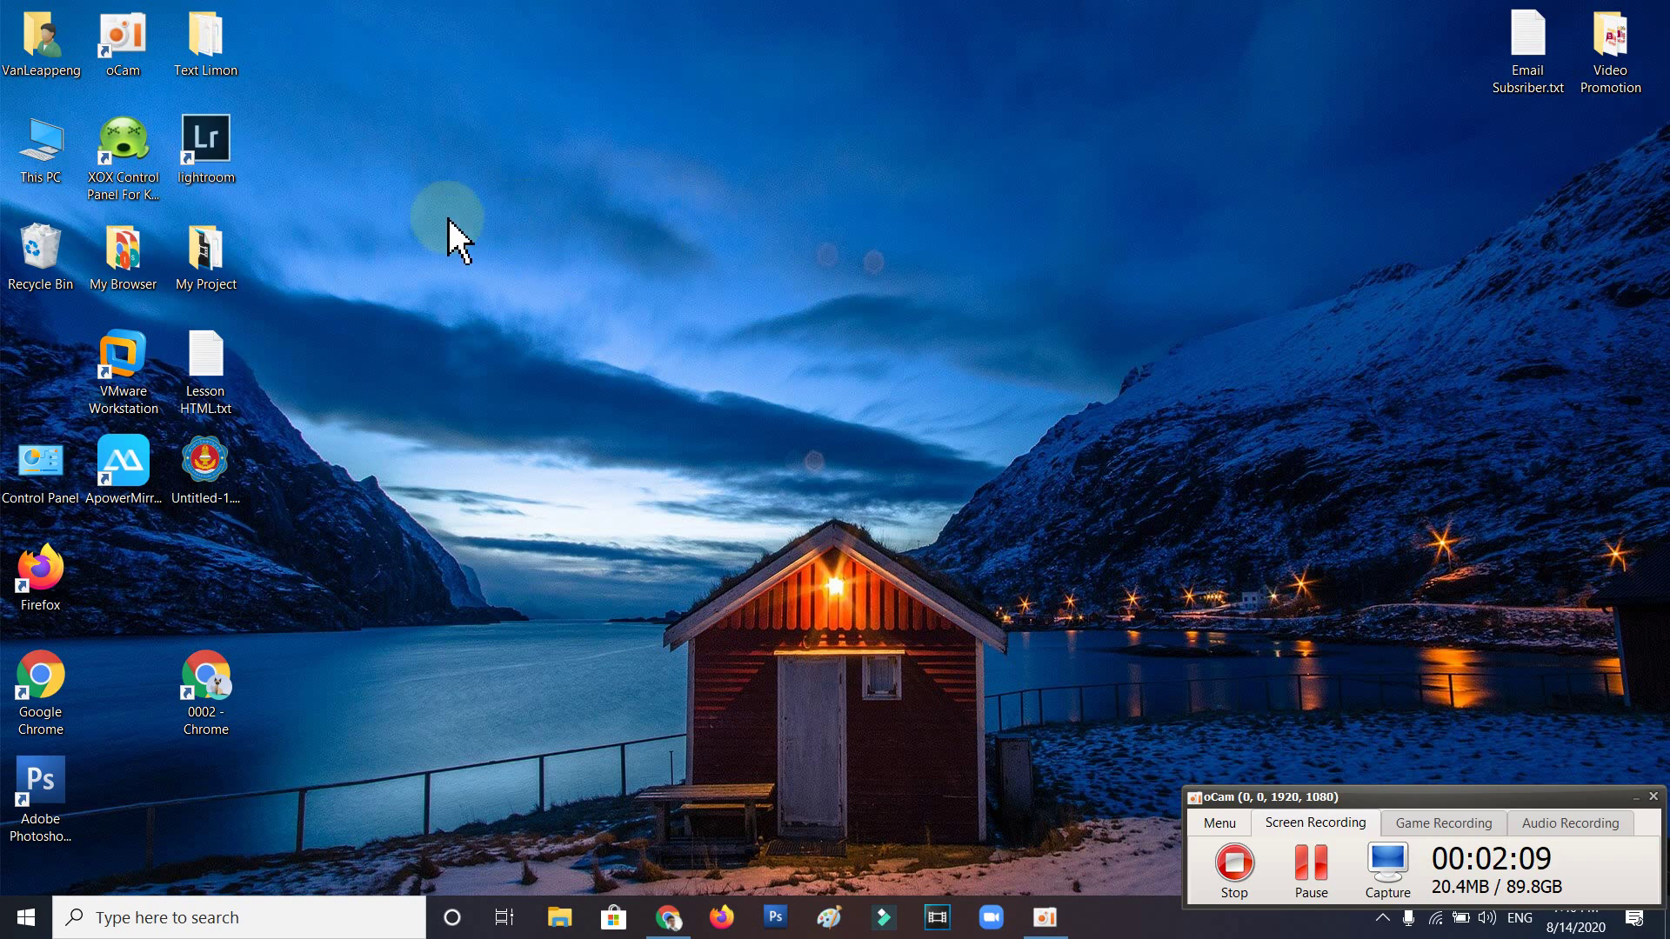
{"action": "right_click", "coordinate": [505, 177]}
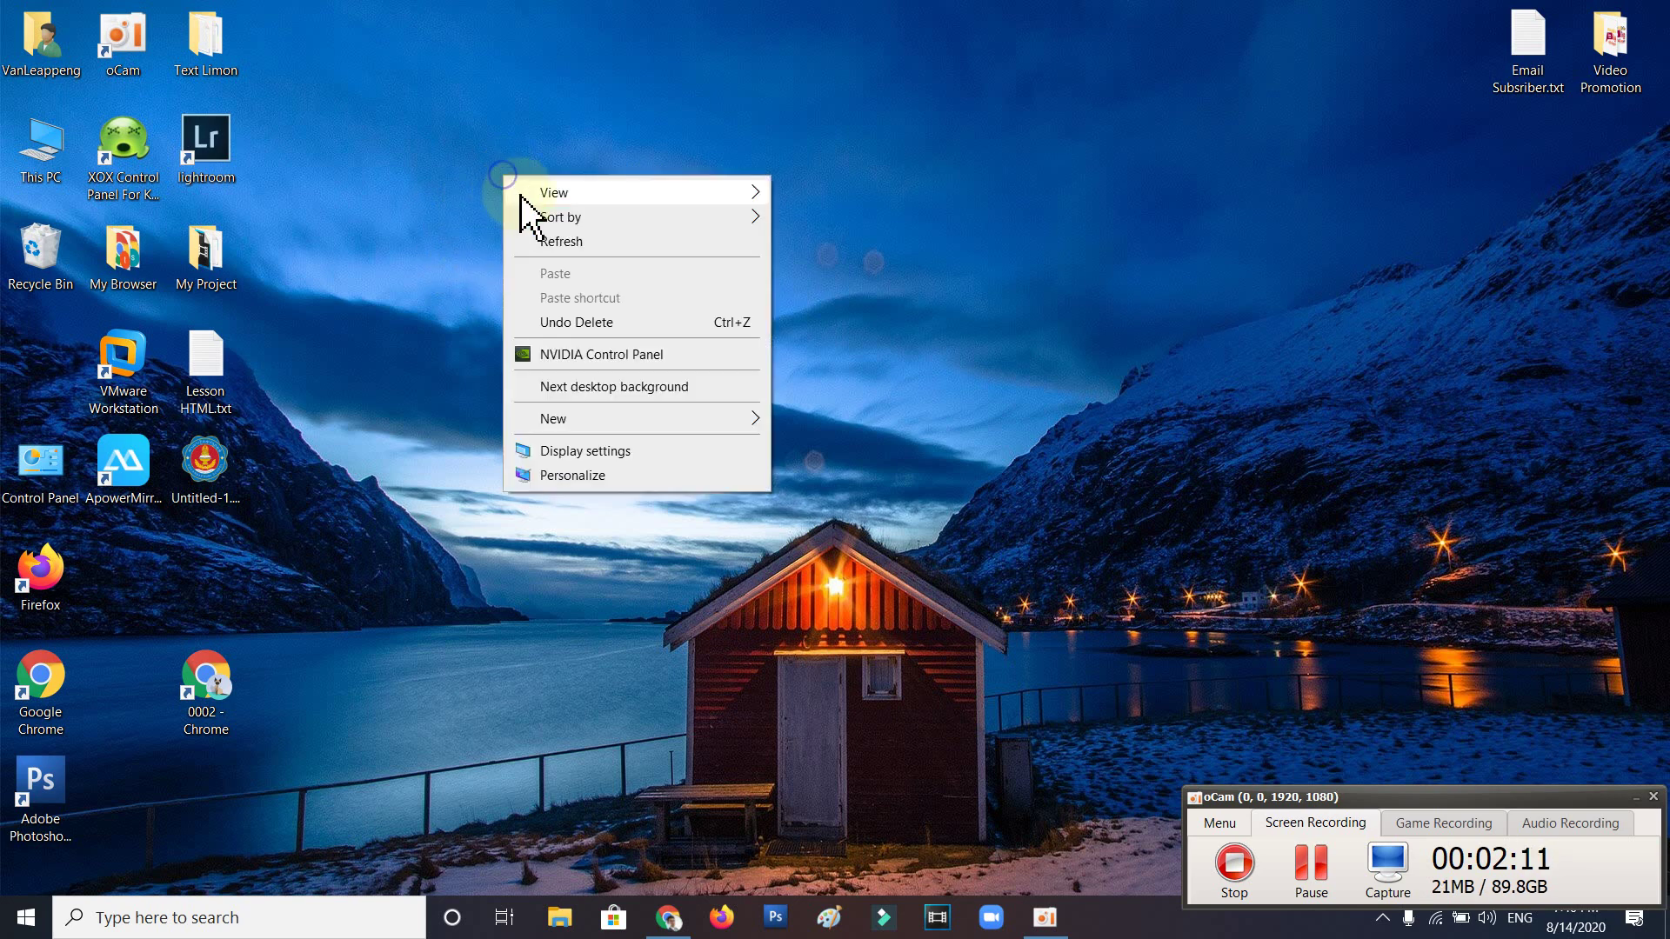
{"action": "left_click", "coordinate": [546, 241]}
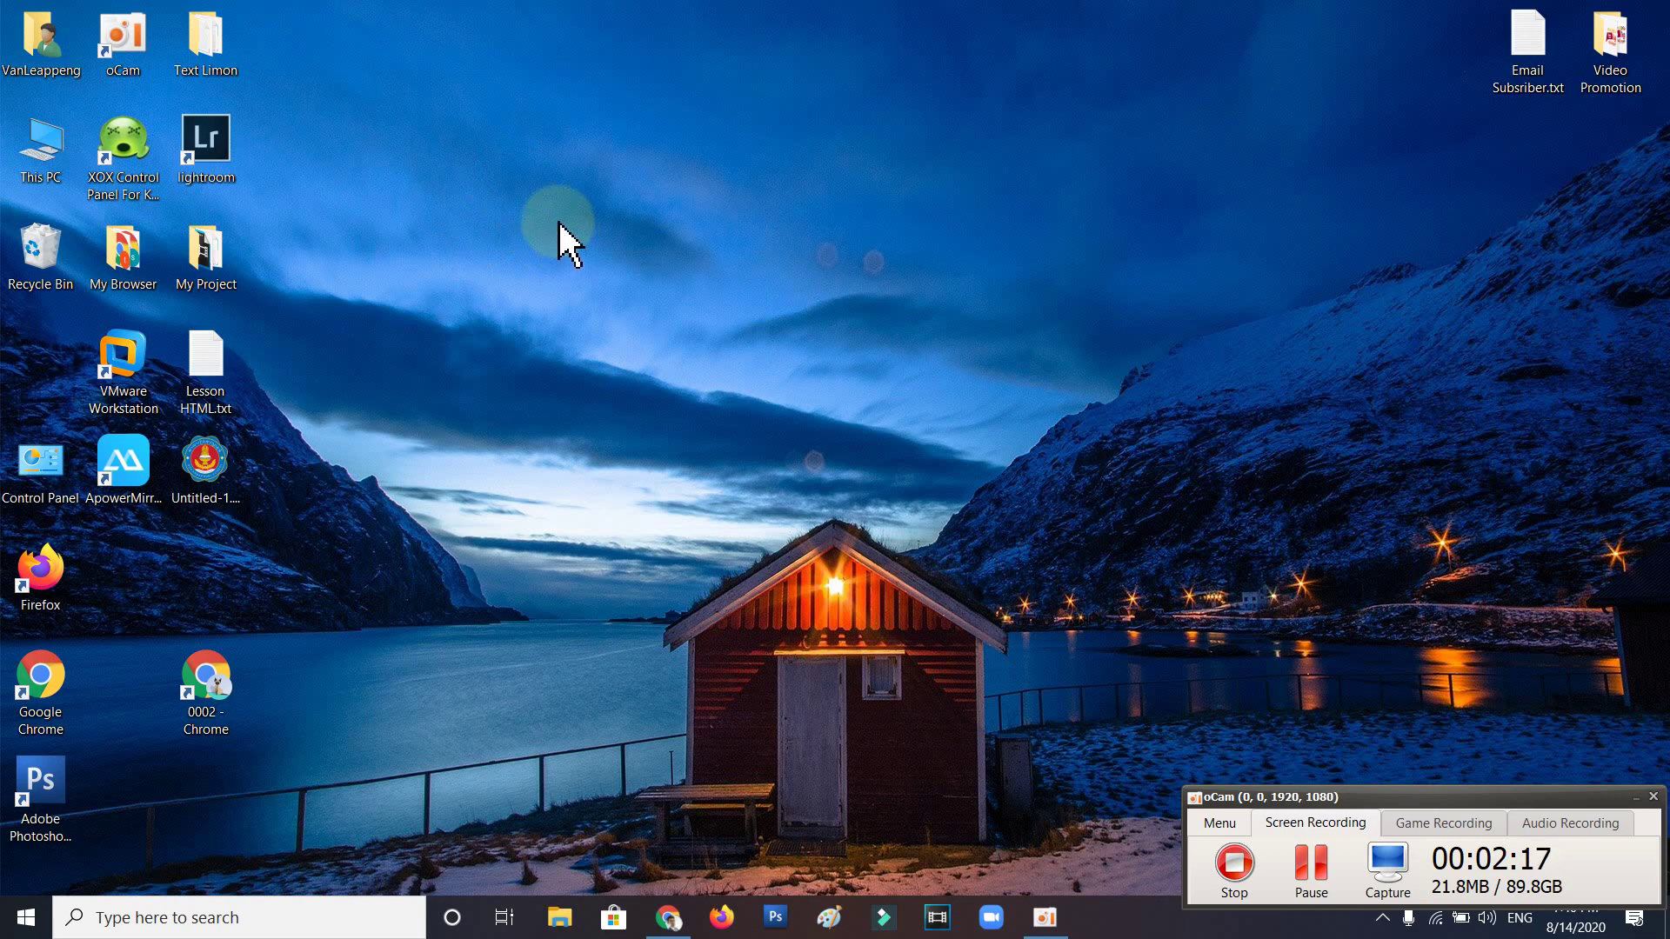
{"action": "right_click", "coordinate": [788, 132]}
{"action": "left_click", "coordinate": [864, 212]}
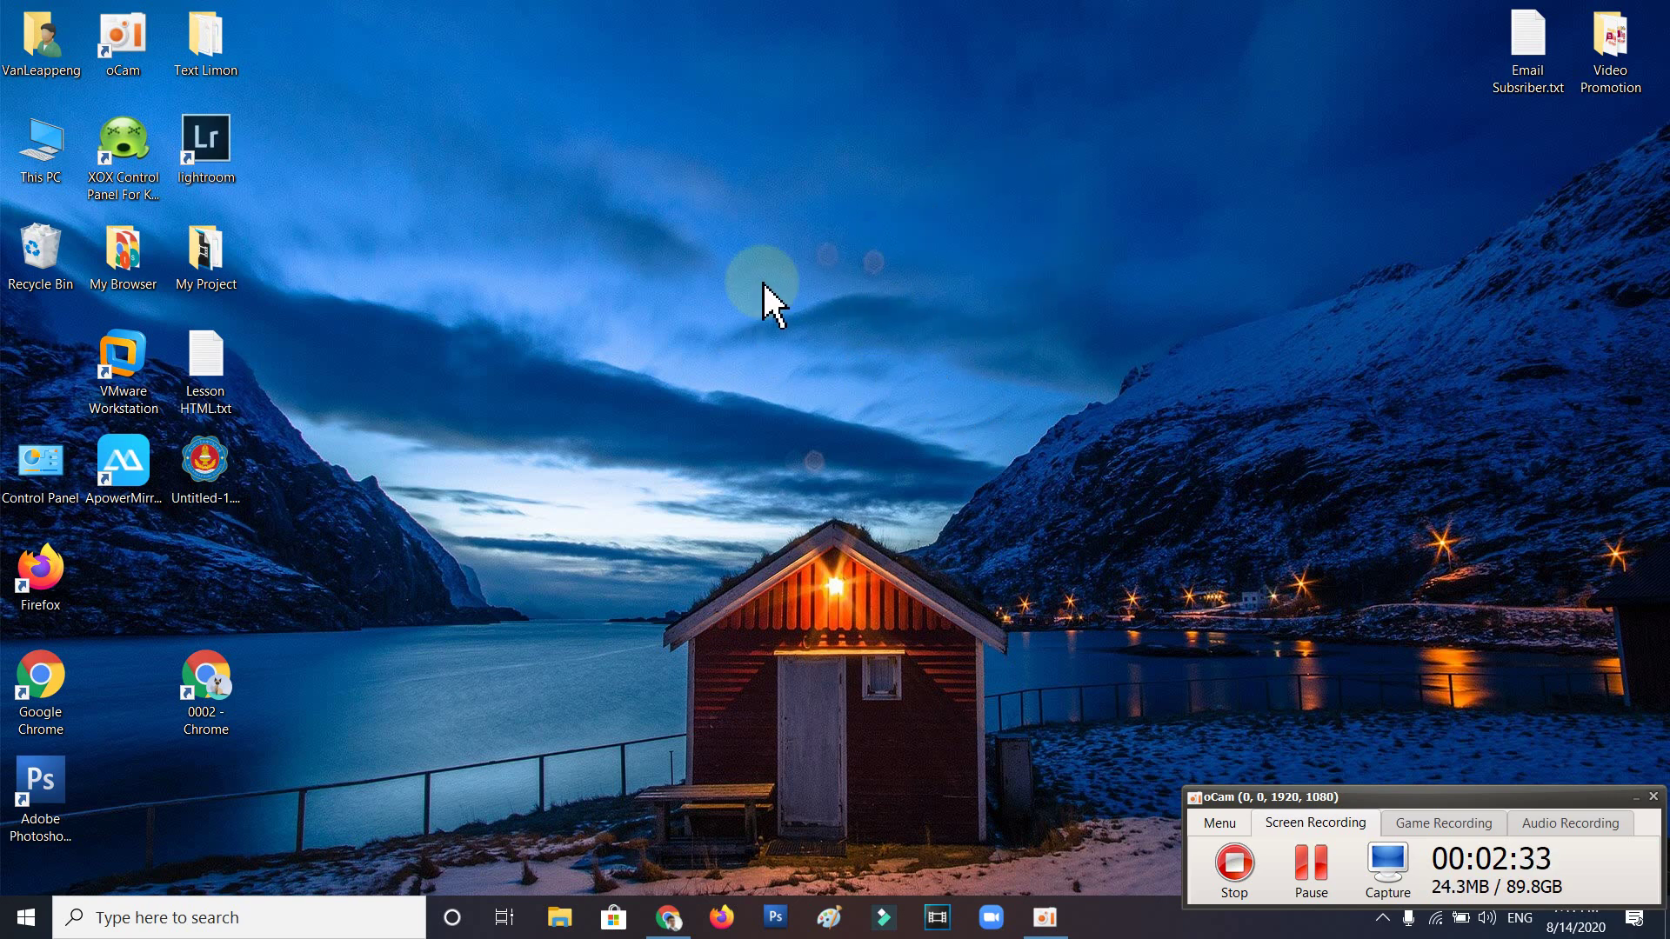
{"action": "right_click", "coordinate": [675, 244]}
{"action": "left_click", "coordinate": [738, 309]}
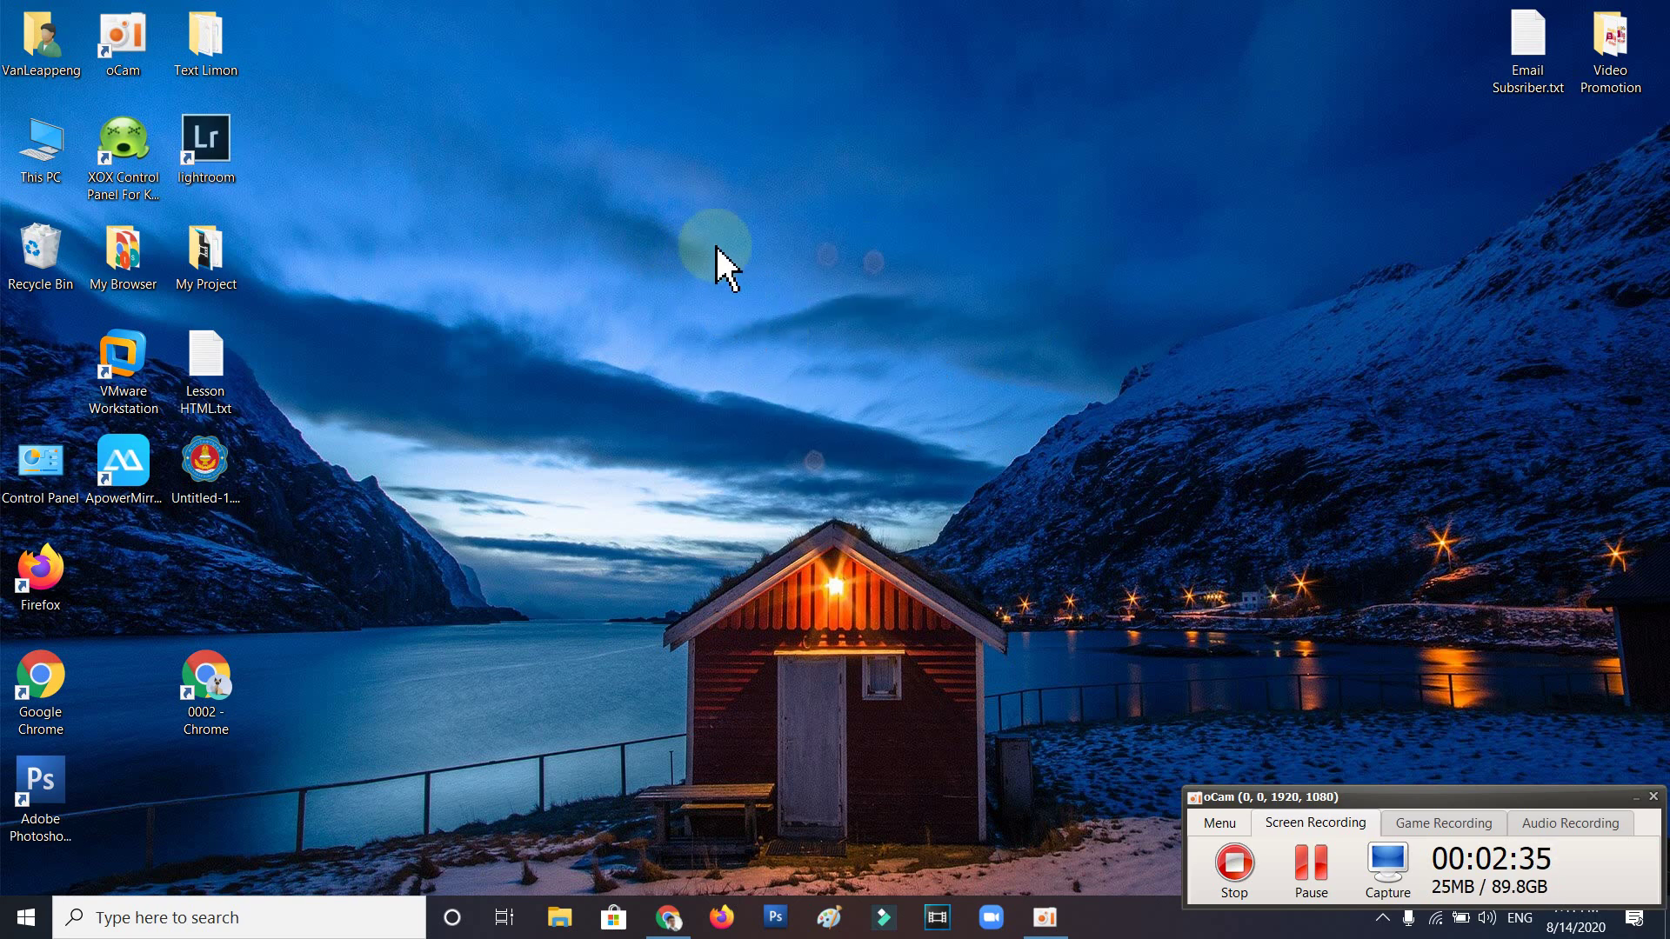
{"action": "right_click", "coordinate": [717, 248]}
{"action": "left_click", "coordinate": [766, 300]}
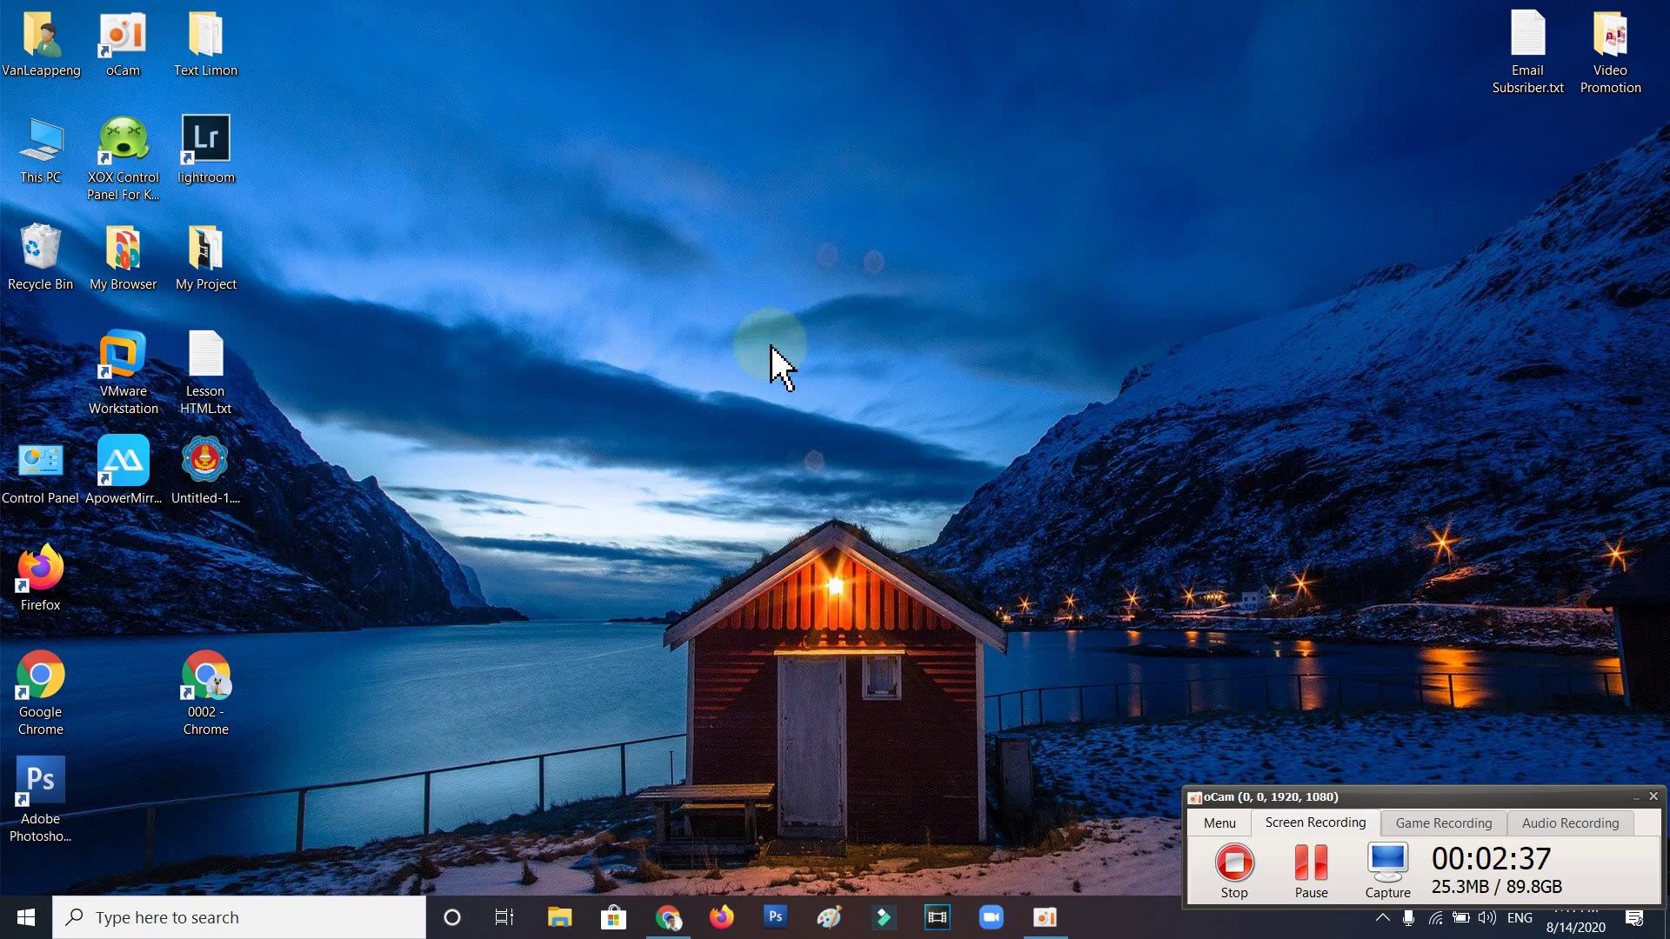
{"action": "right_click", "coordinate": [771, 210]}
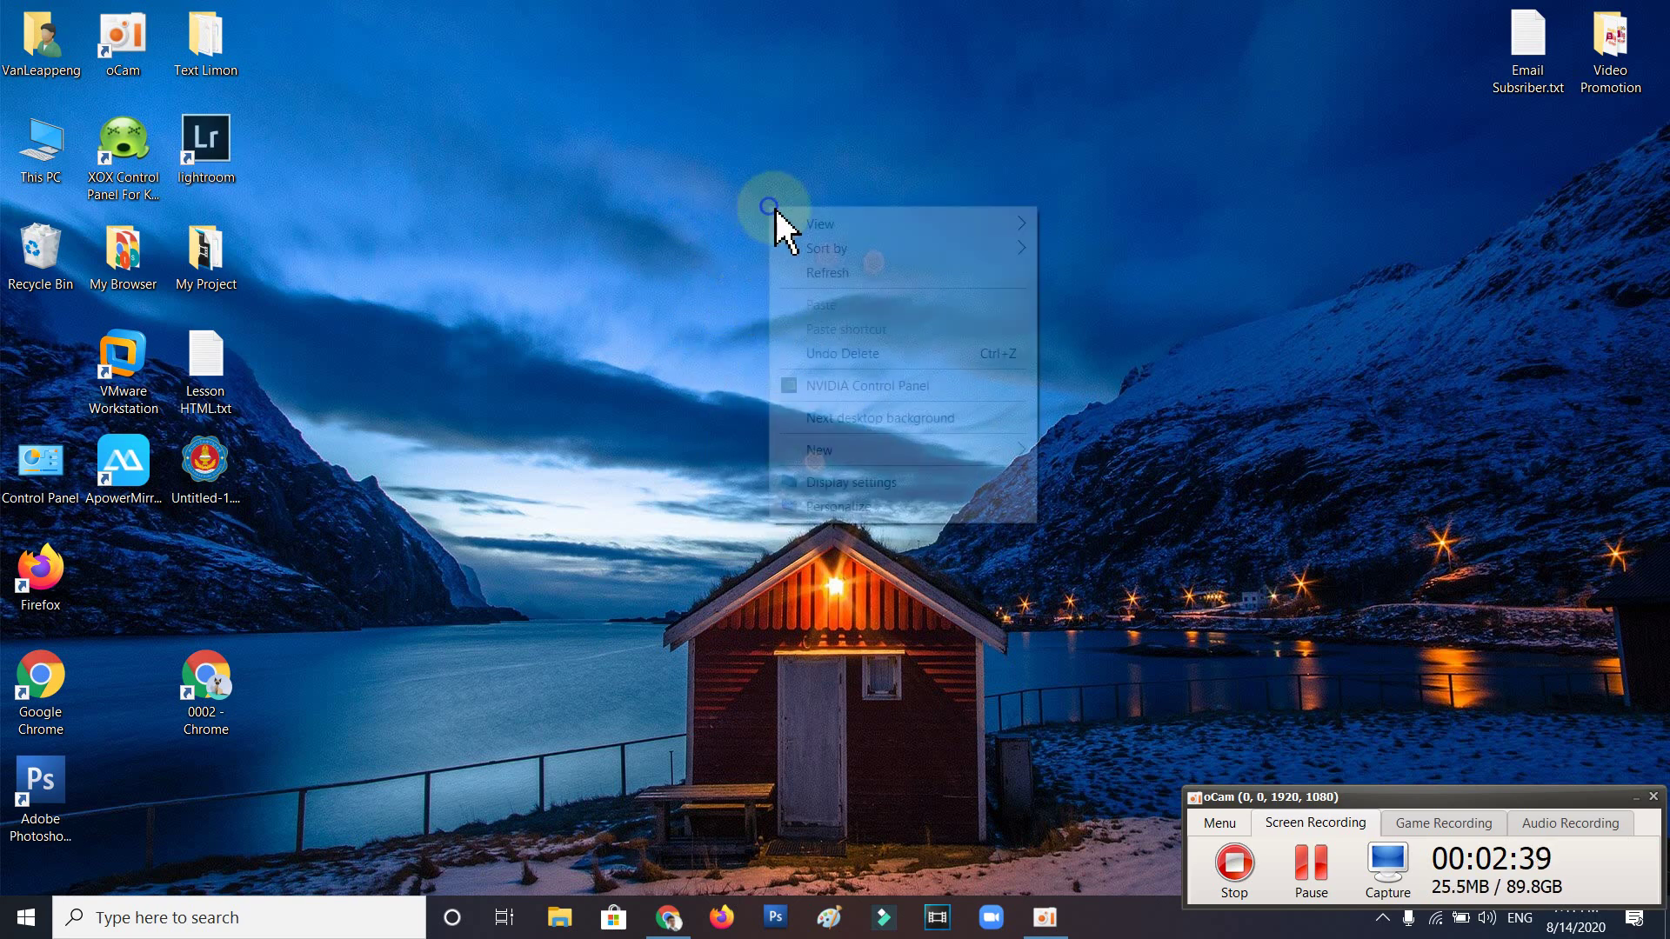
{"action": "left_click", "coordinate": [817, 277]}
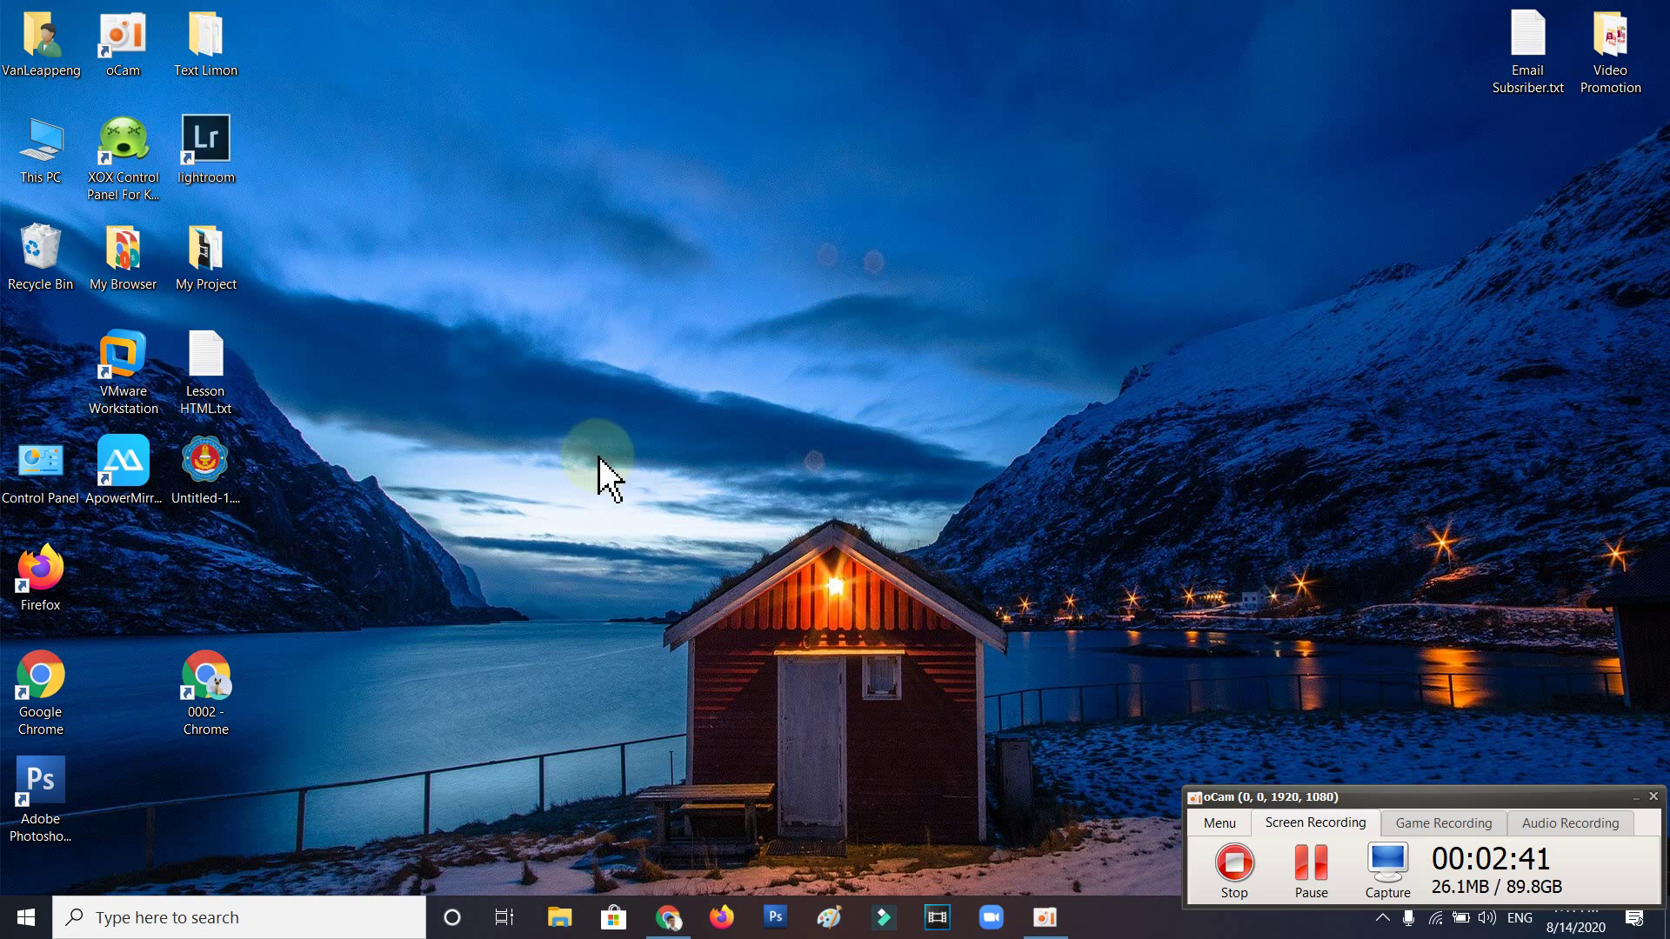
{"action": "left_click", "coordinate": [668, 891]}
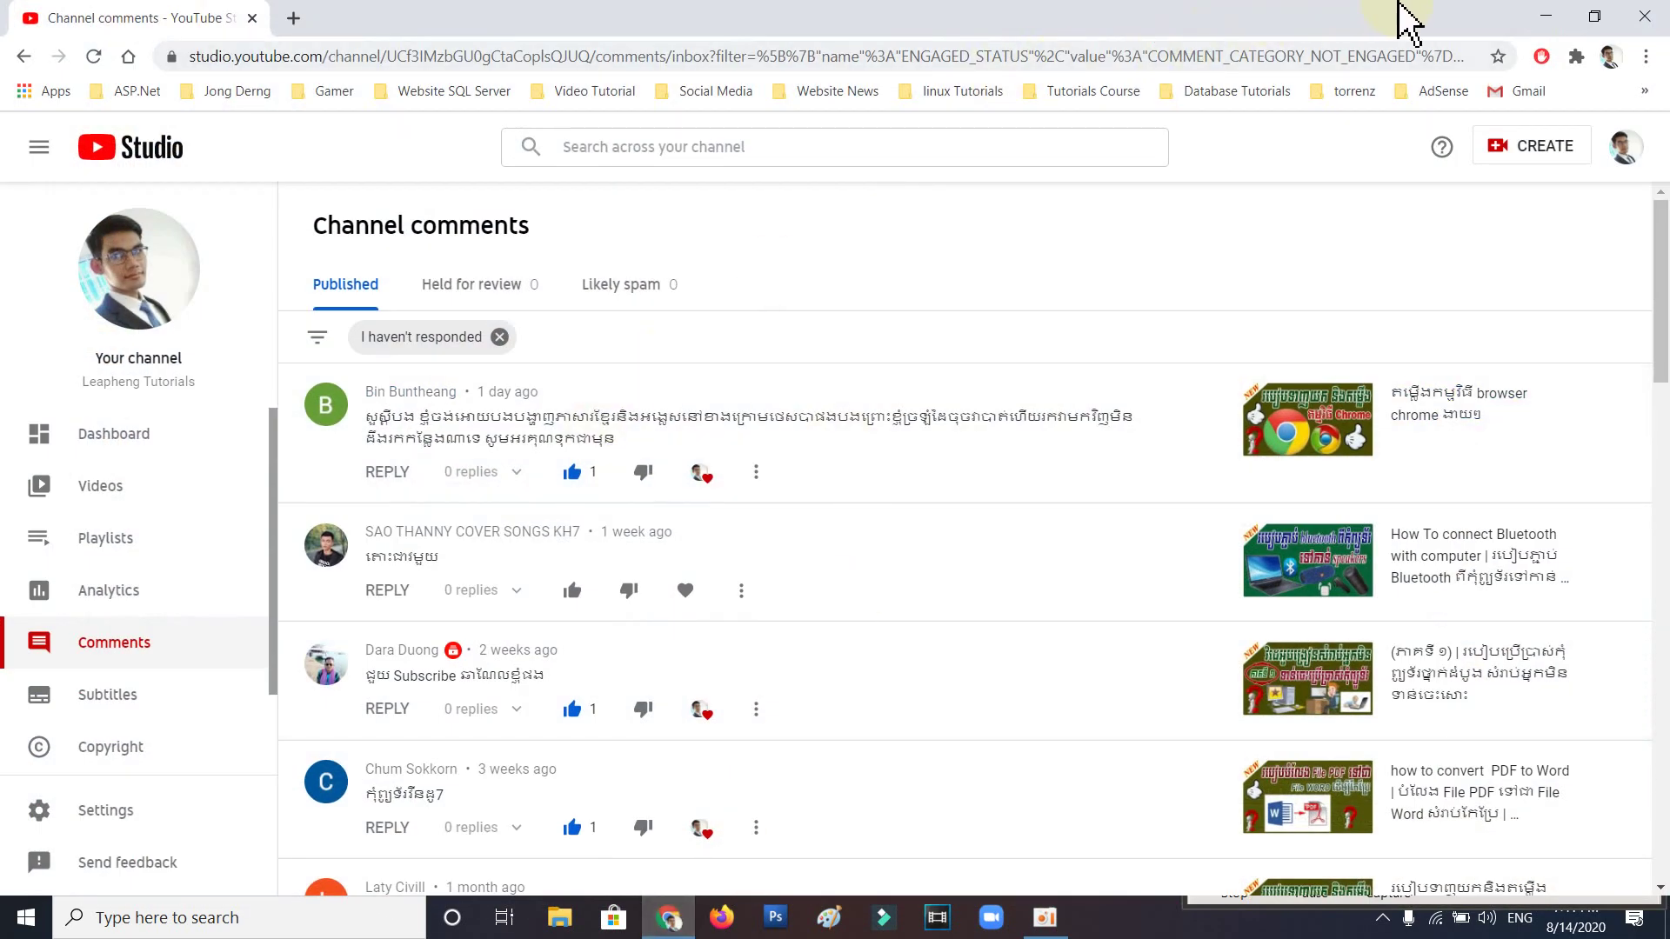
{"action": "left_click", "coordinate": [1545, 16]}
Step: Reopen File Explorer and go to the HTML CSS & java folder inside My Software on the Software (E:) drive
{"action": "left_click", "coordinate": [560, 917]}
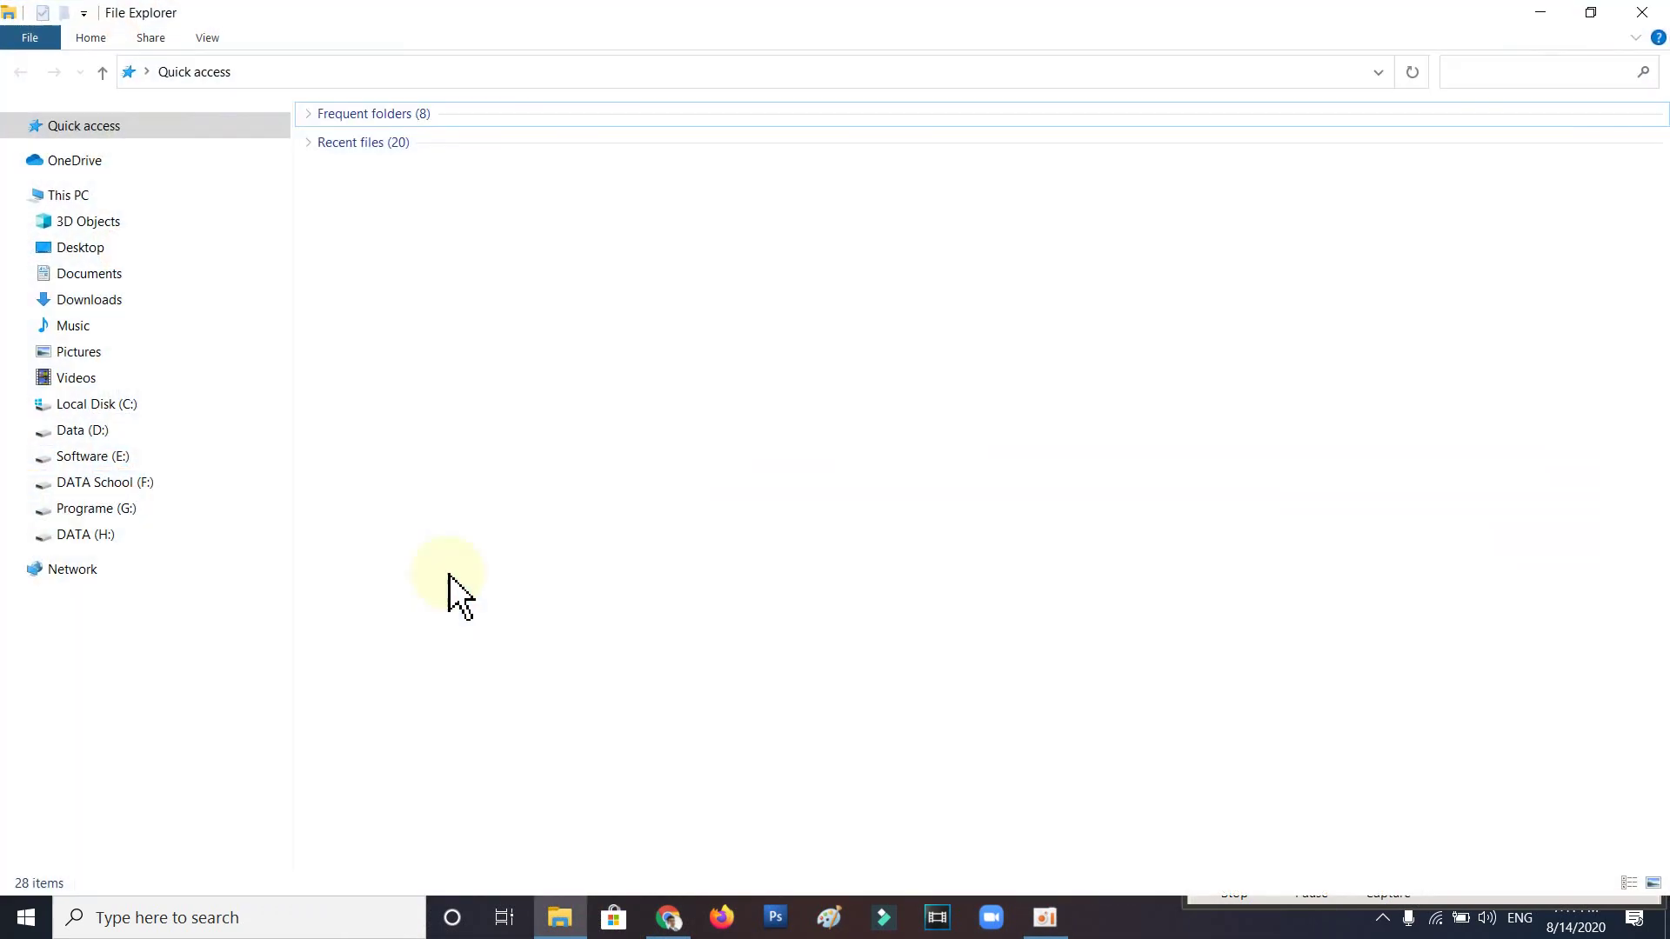
{"action": "left_click", "coordinate": [125, 456]}
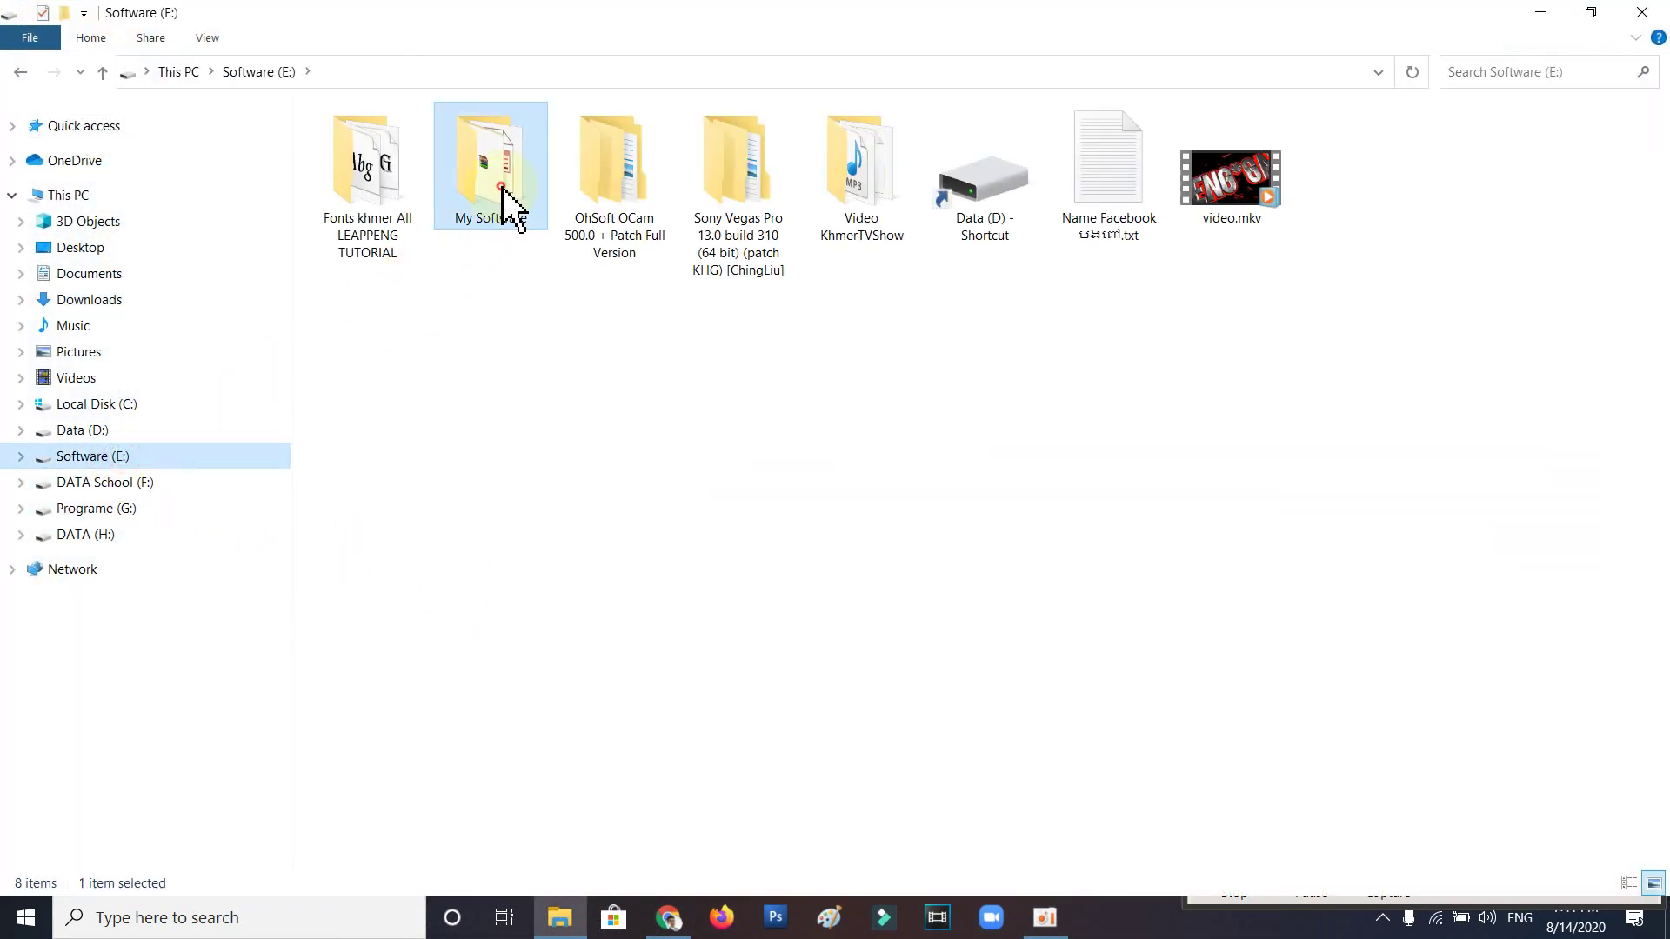
{"action": "double_click", "coordinate": [503, 208]}
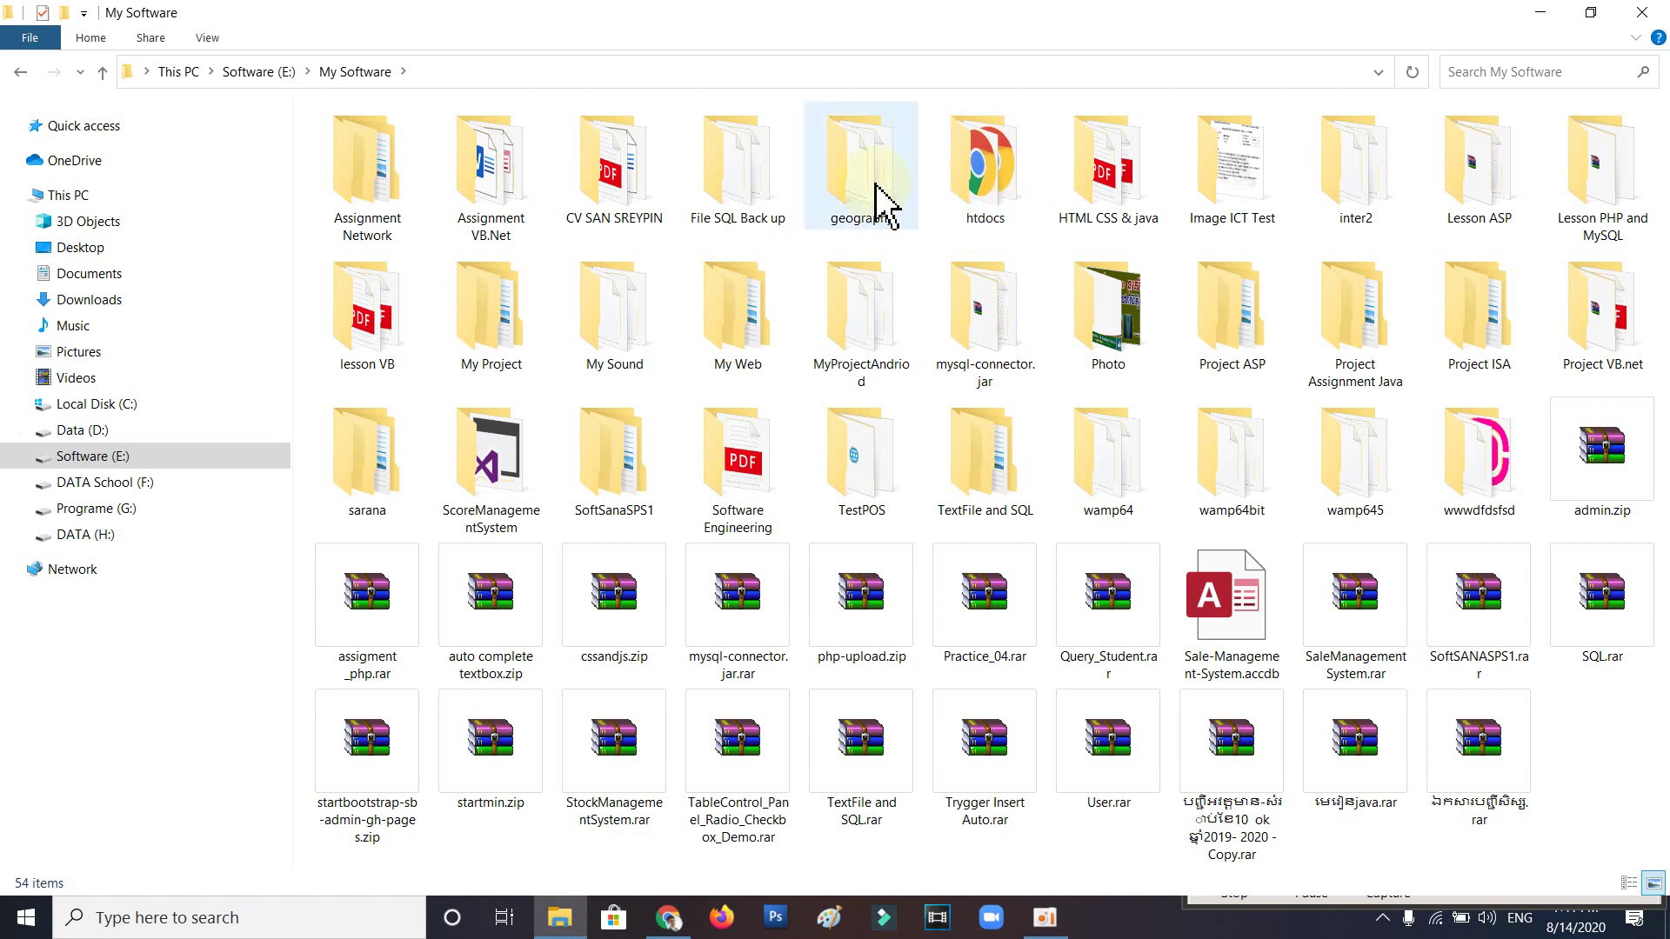
{"action": "double_click", "coordinate": [1109, 190]}
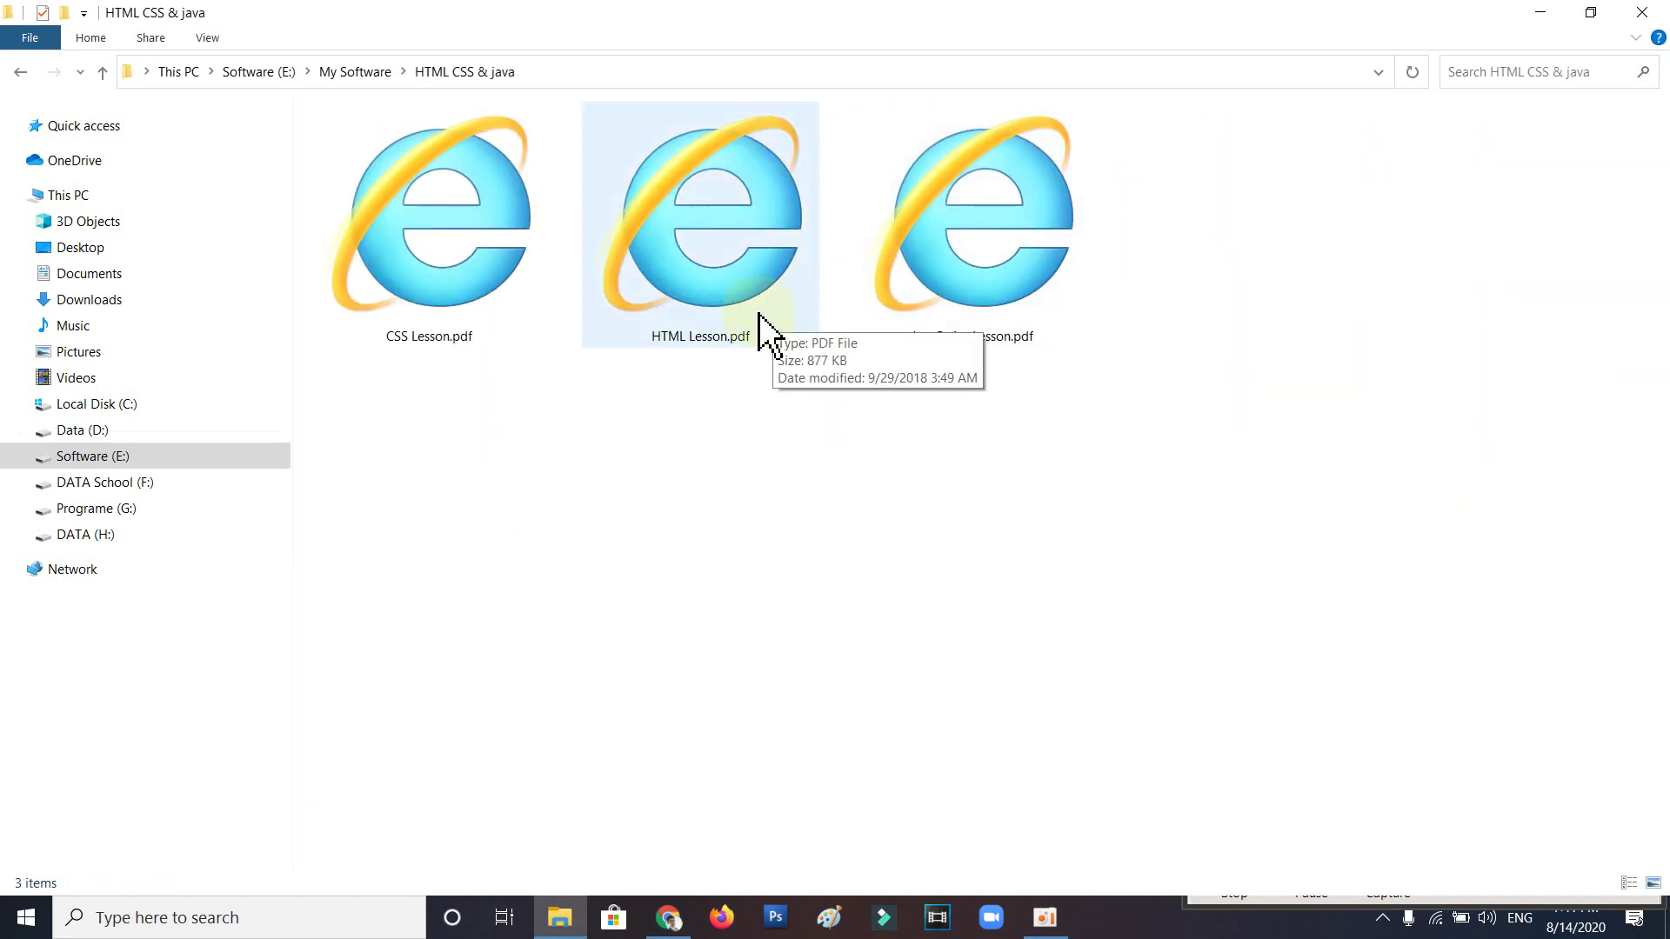
{"action": "right_click", "coordinate": [729, 278]}
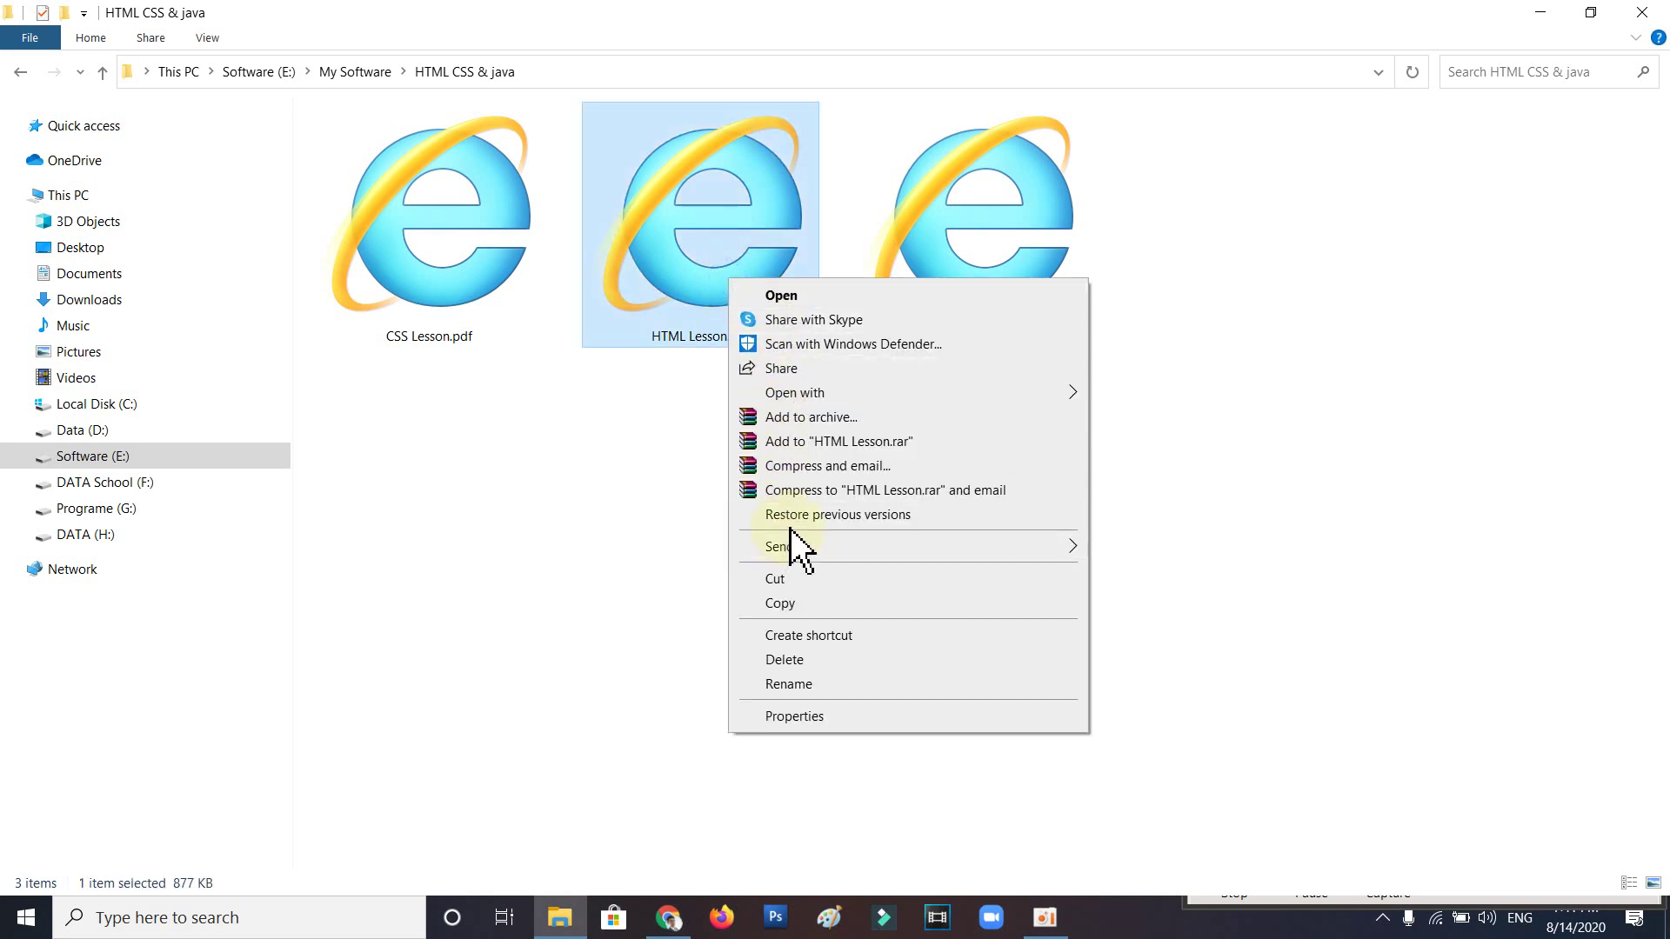
{"action": "left_click", "coordinate": [645, 456]}
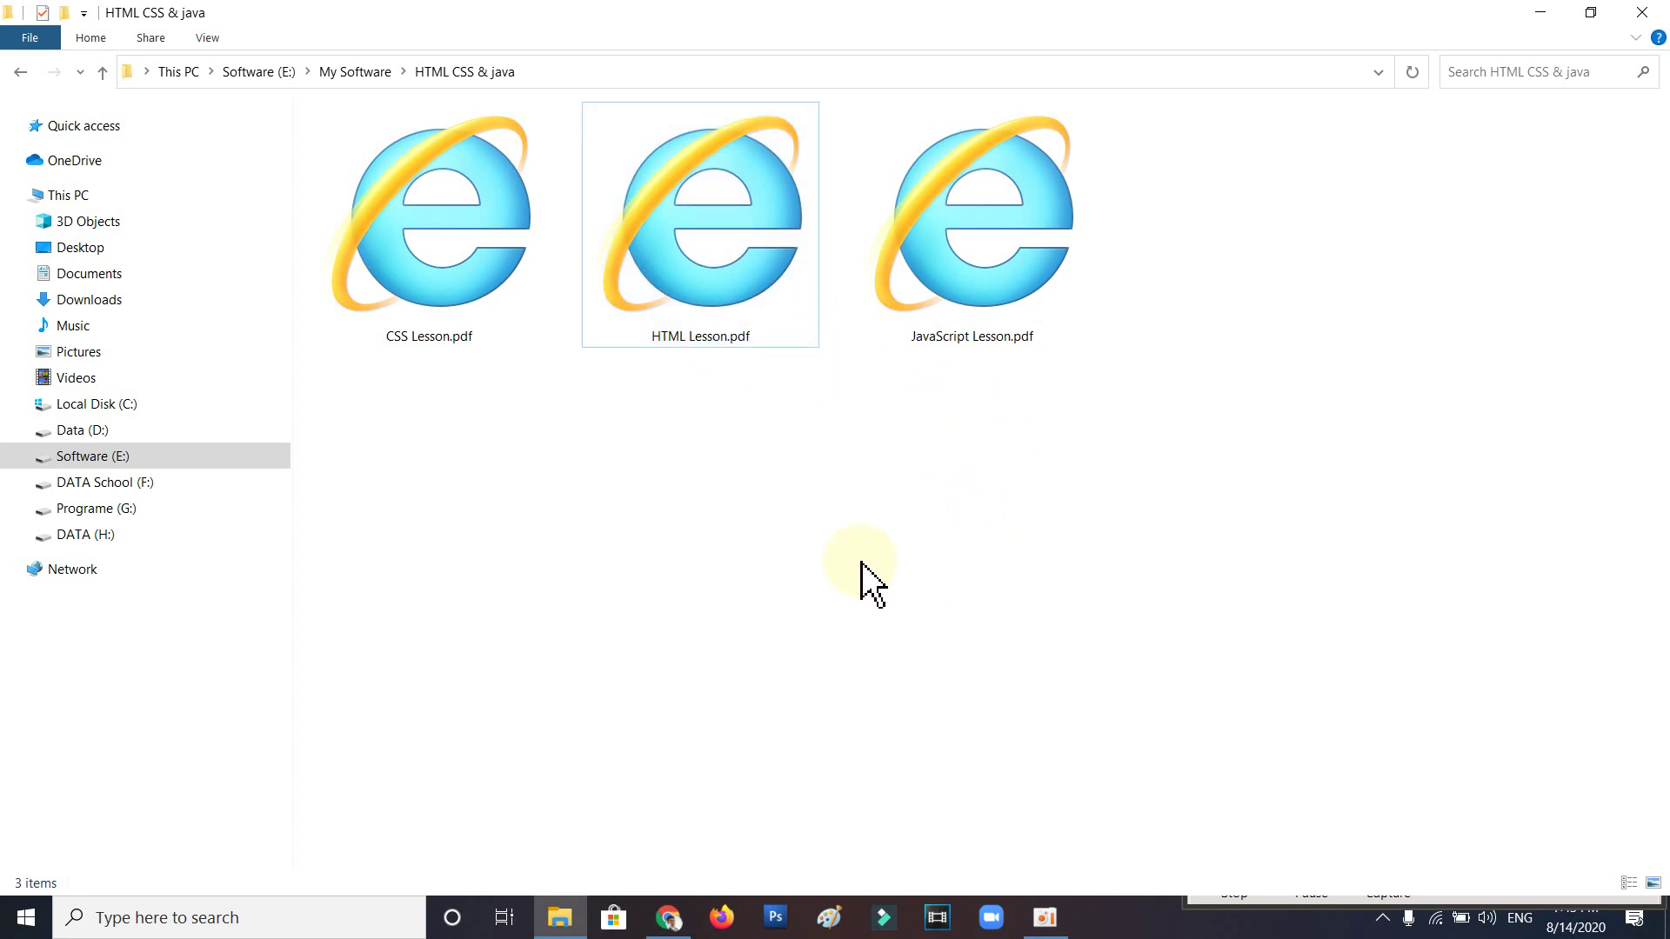
Step: Set Firefox as the default program for .pdf files through the properties of HTML Lesson.pdf
{"action": "right_click", "coordinate": [693, 226]}
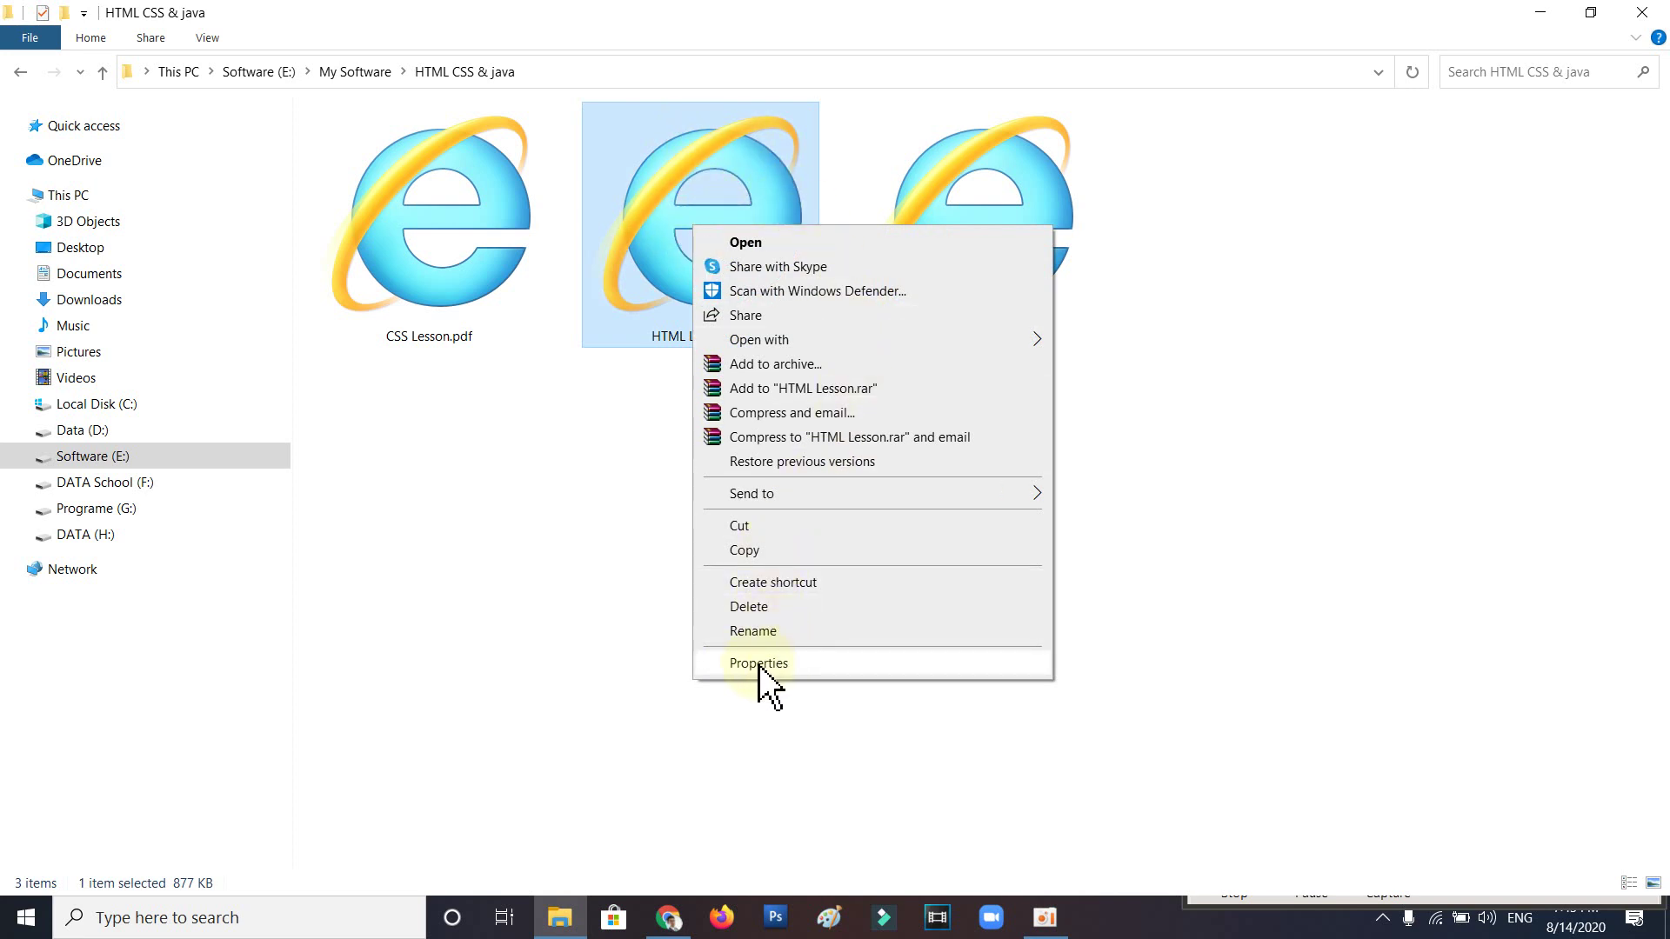
{"action": "left_click", "coordinate": [796, 665]}
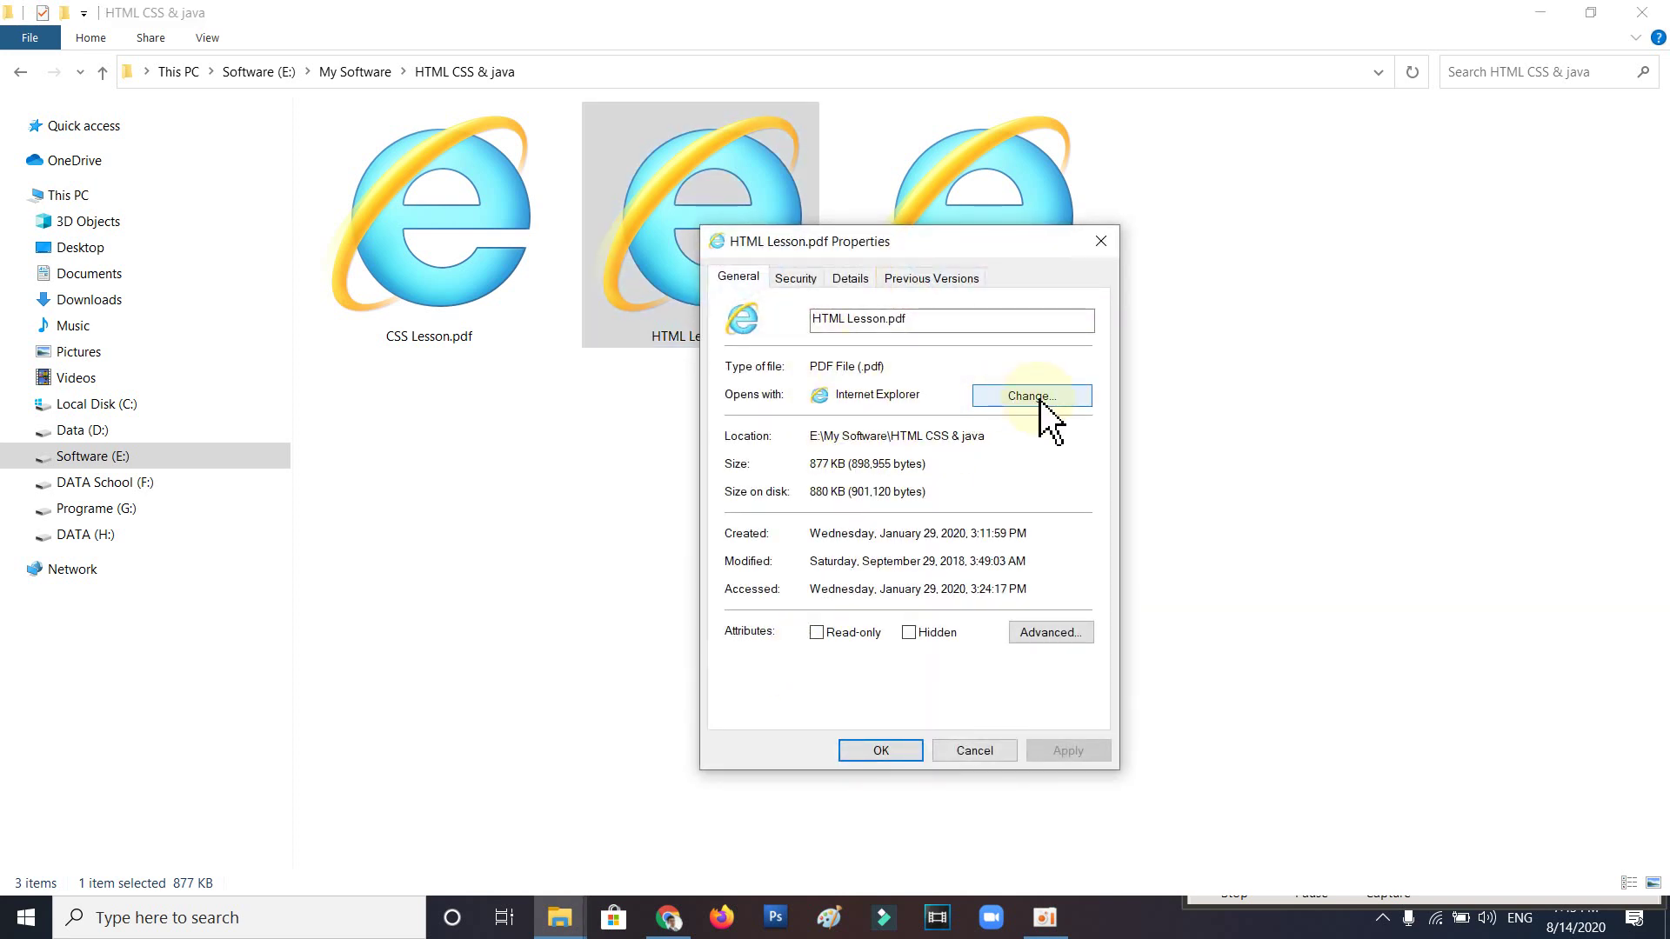
{"action": "left_click", "coordinate": [1040, 400]}
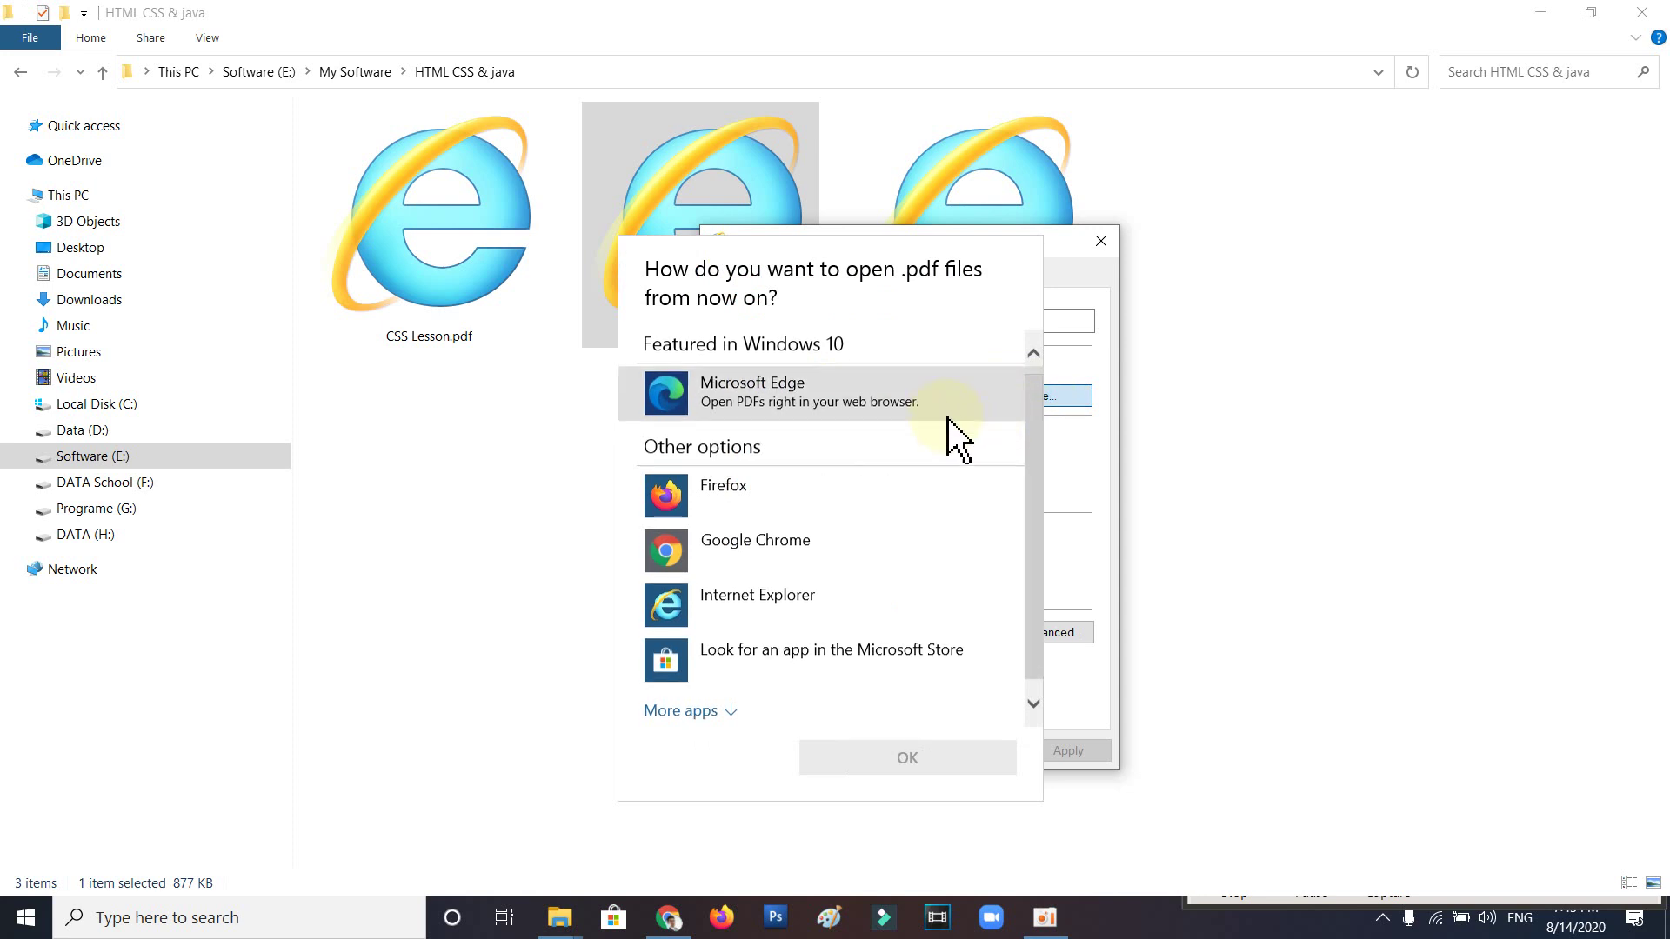
{"action": "scroll", "coordinate": [952, 435], "scroll_direction": "down", "scroll_amount": 1}
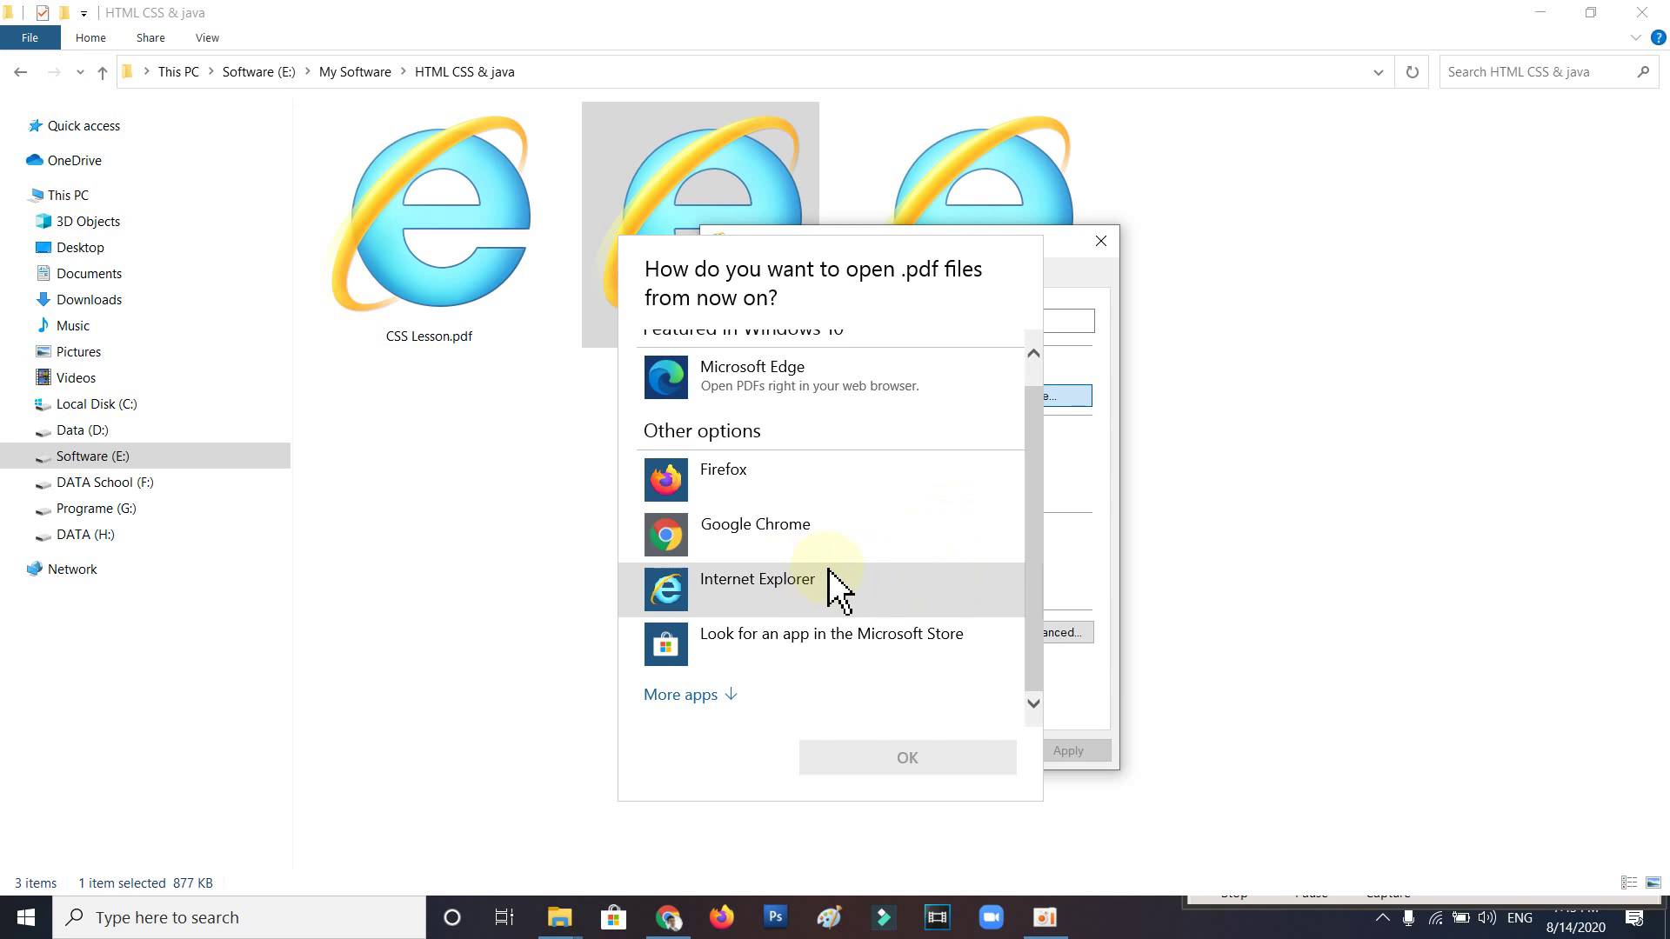
{"action": "scroll", "coordinate": [837, 590], "scroll_direction": "up", "scroll_amount": 1}
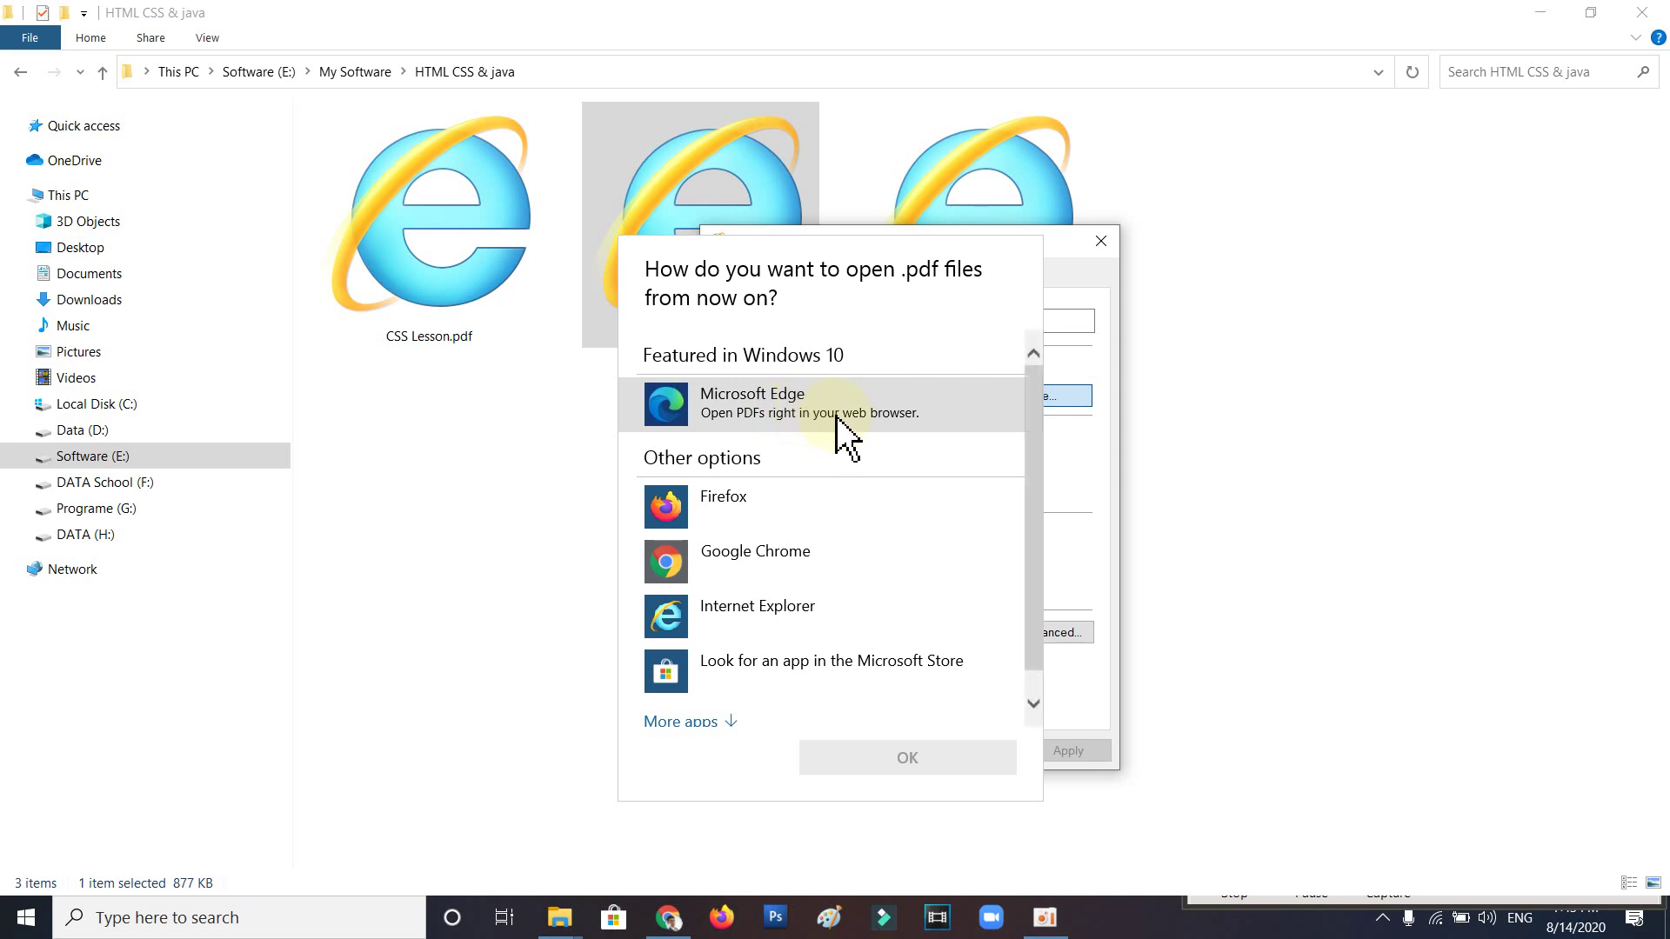
{"action": "left_click", "coordinate": [766, 514]}
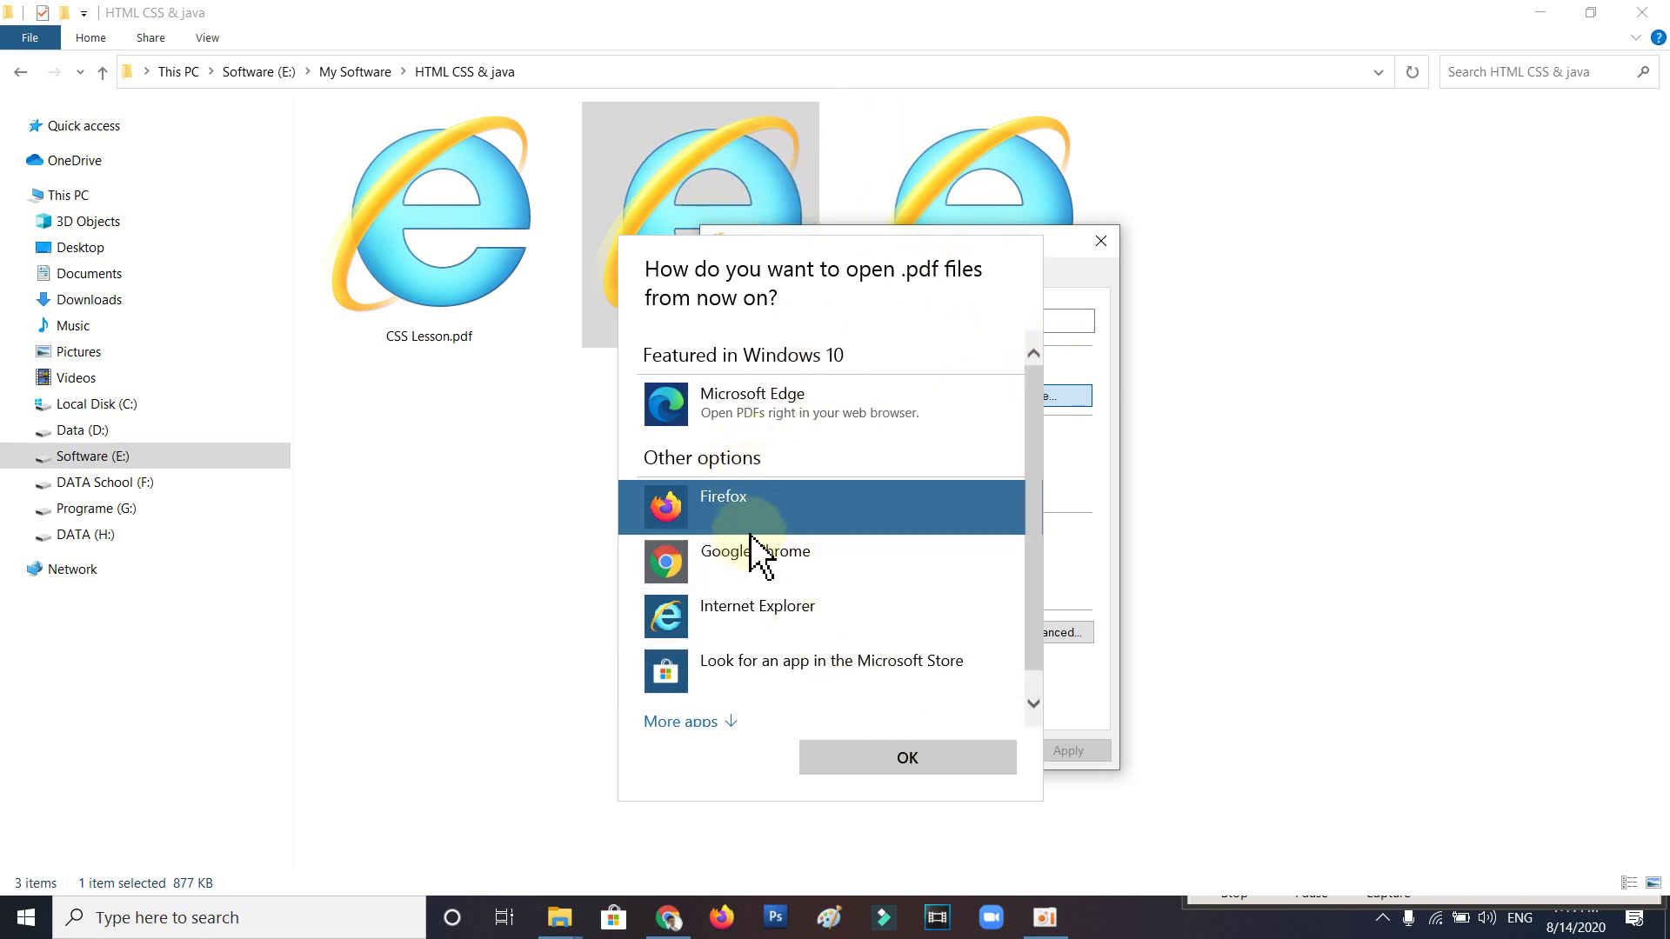
{"action": "left_click", "coordinate": [899, 753]}
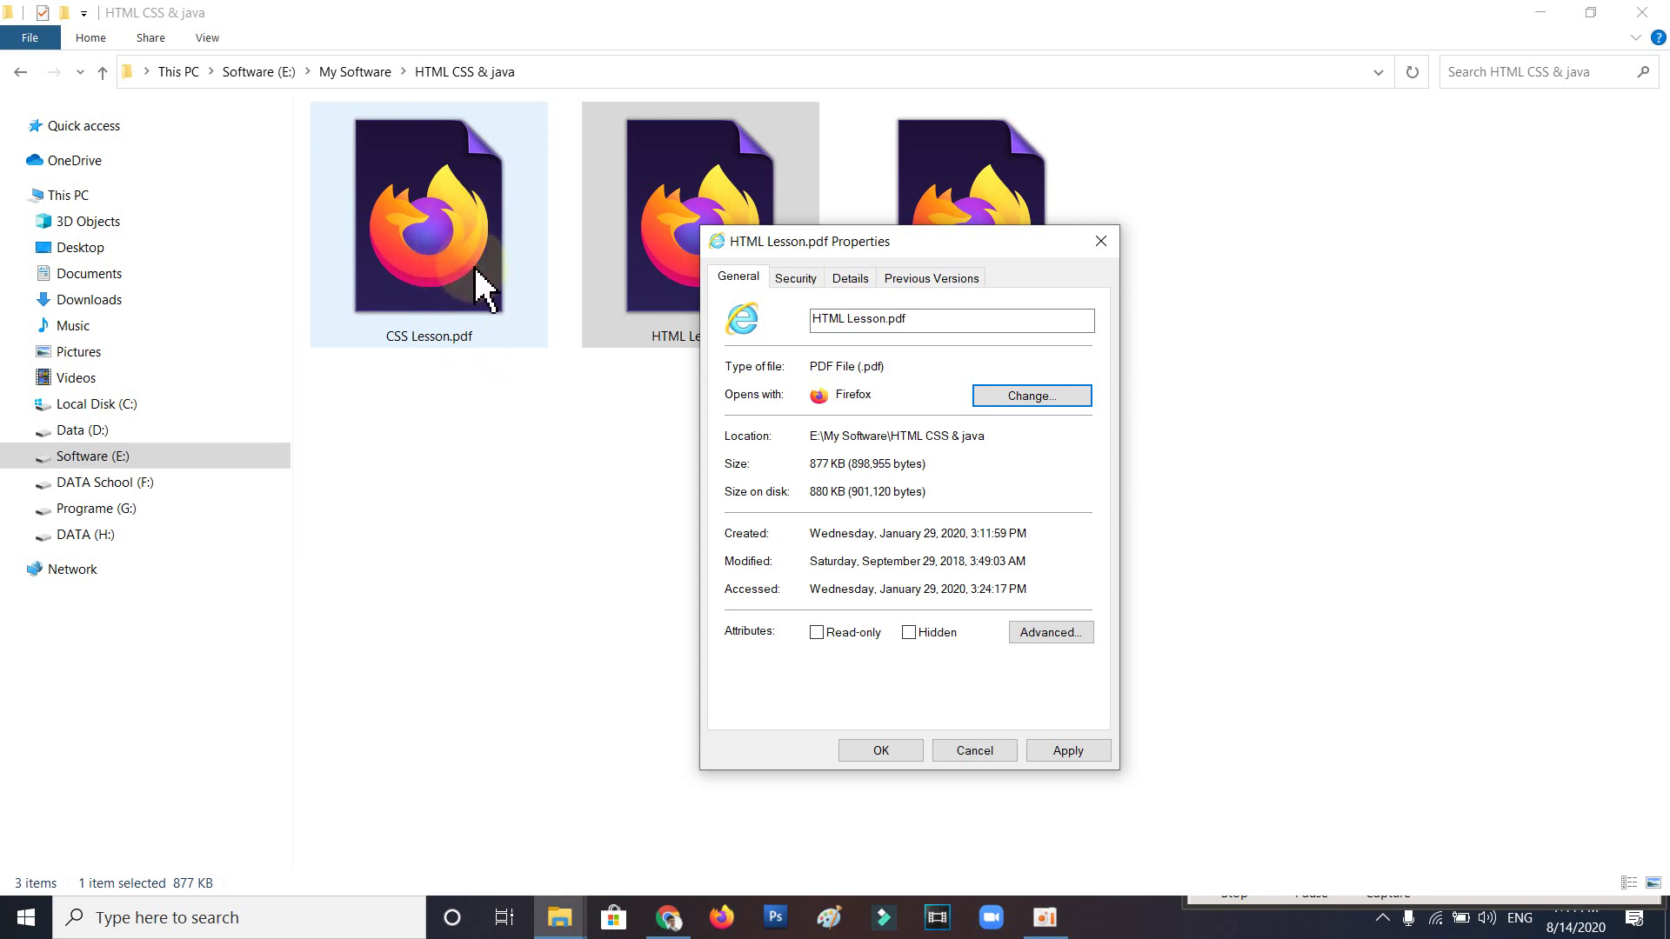
Step: Examine the full list of other apps offered for opening .pdf files, and close the file properties without choosing another
{"action": "left_click", "coordinate": [1014, 396]}
{"action": "scroll", "coordinate": [765, 652], "scroll_direction": "down", "scroll_amount": 1}
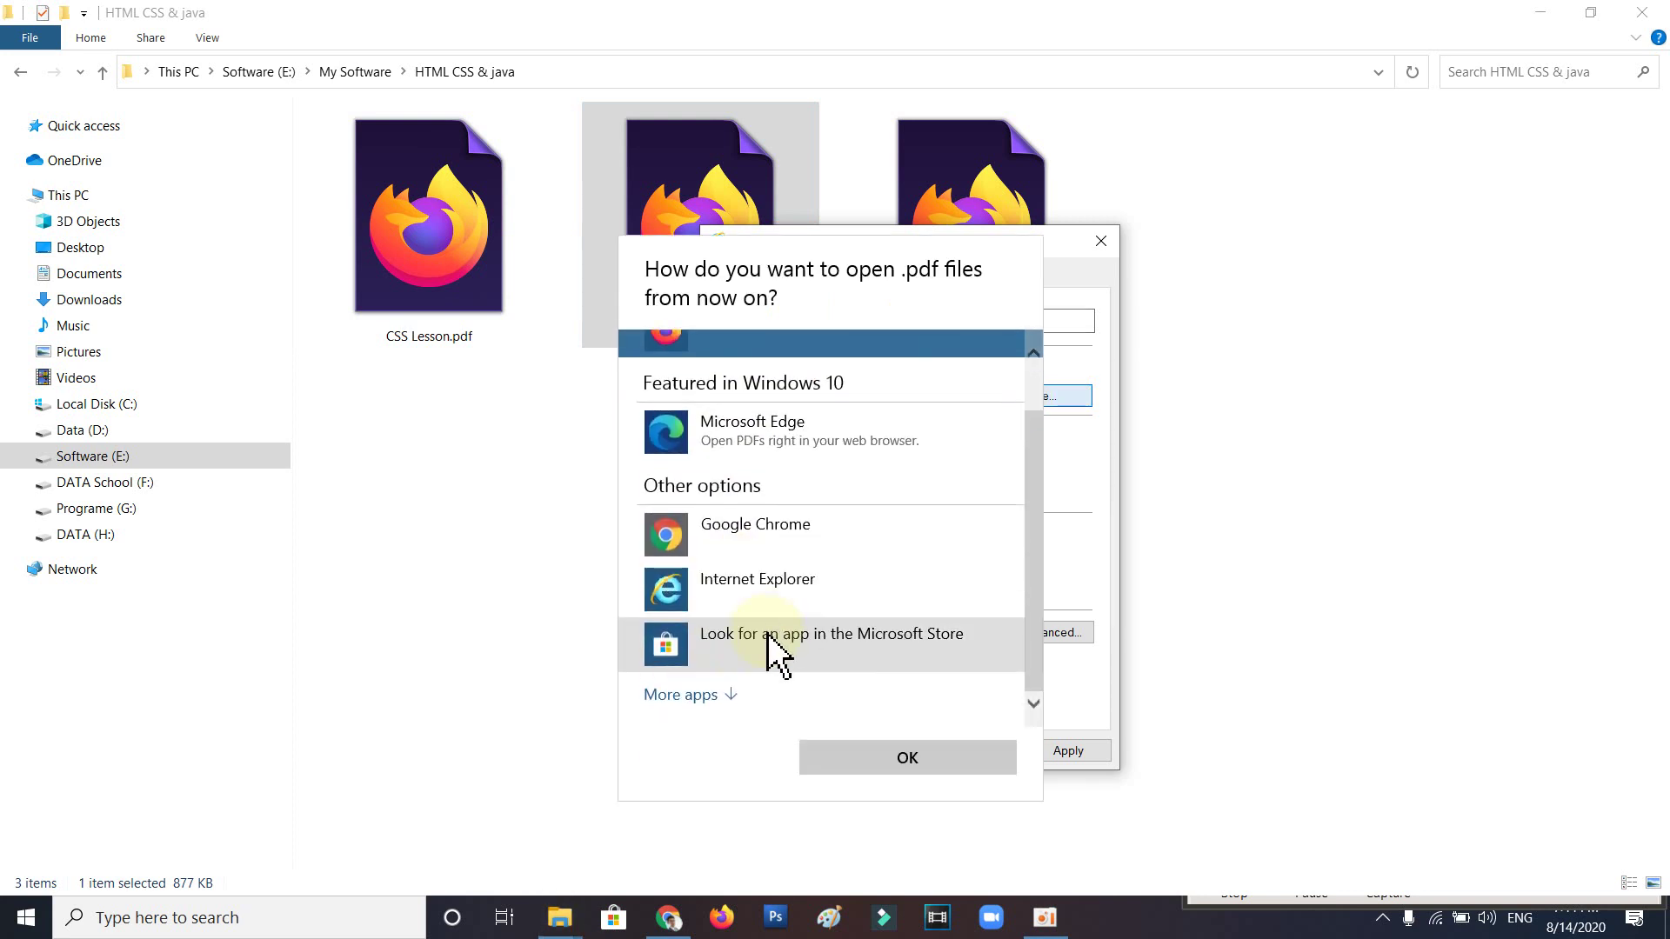
{"action": "left_click", "coordinate": [714, 693]}
{"action": "scroll", "coordinate": [774, 565], "scroll_direction": "down", "scroll_amount": 5}
{"action": "scroll", "coordinate": [771, 552], "scroll_direction": "up", "scroll_amount": 4}
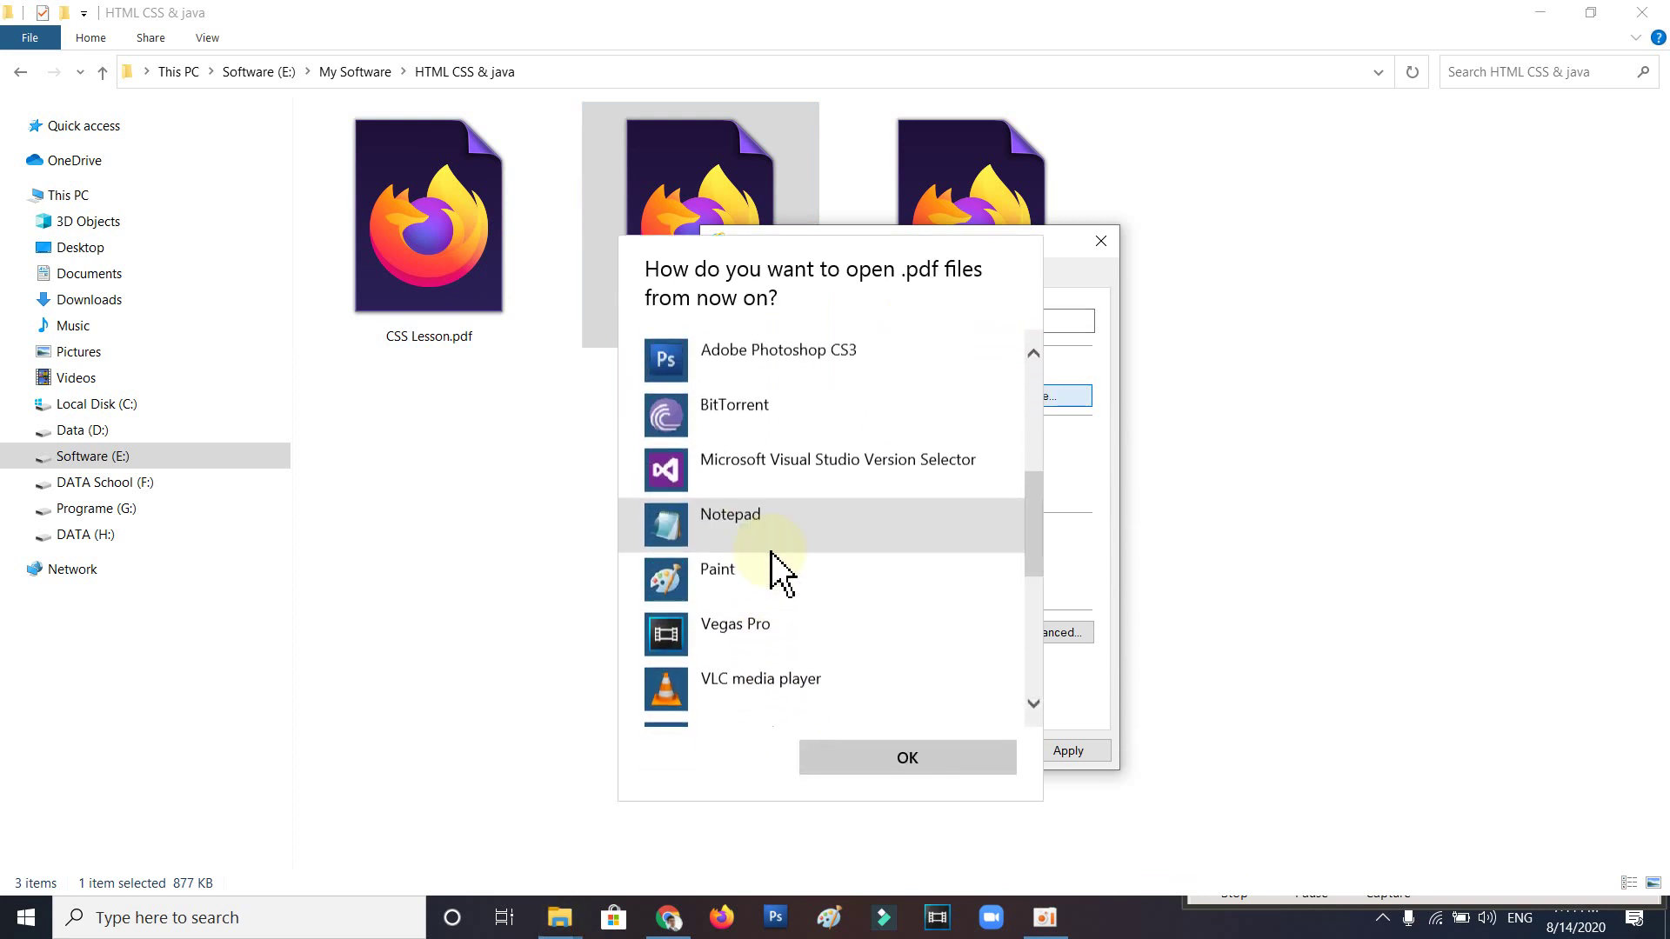
{"action": "scroll", "coordinate": [771, 503], "scroll_direction": "down", "scroll_amount": 3}
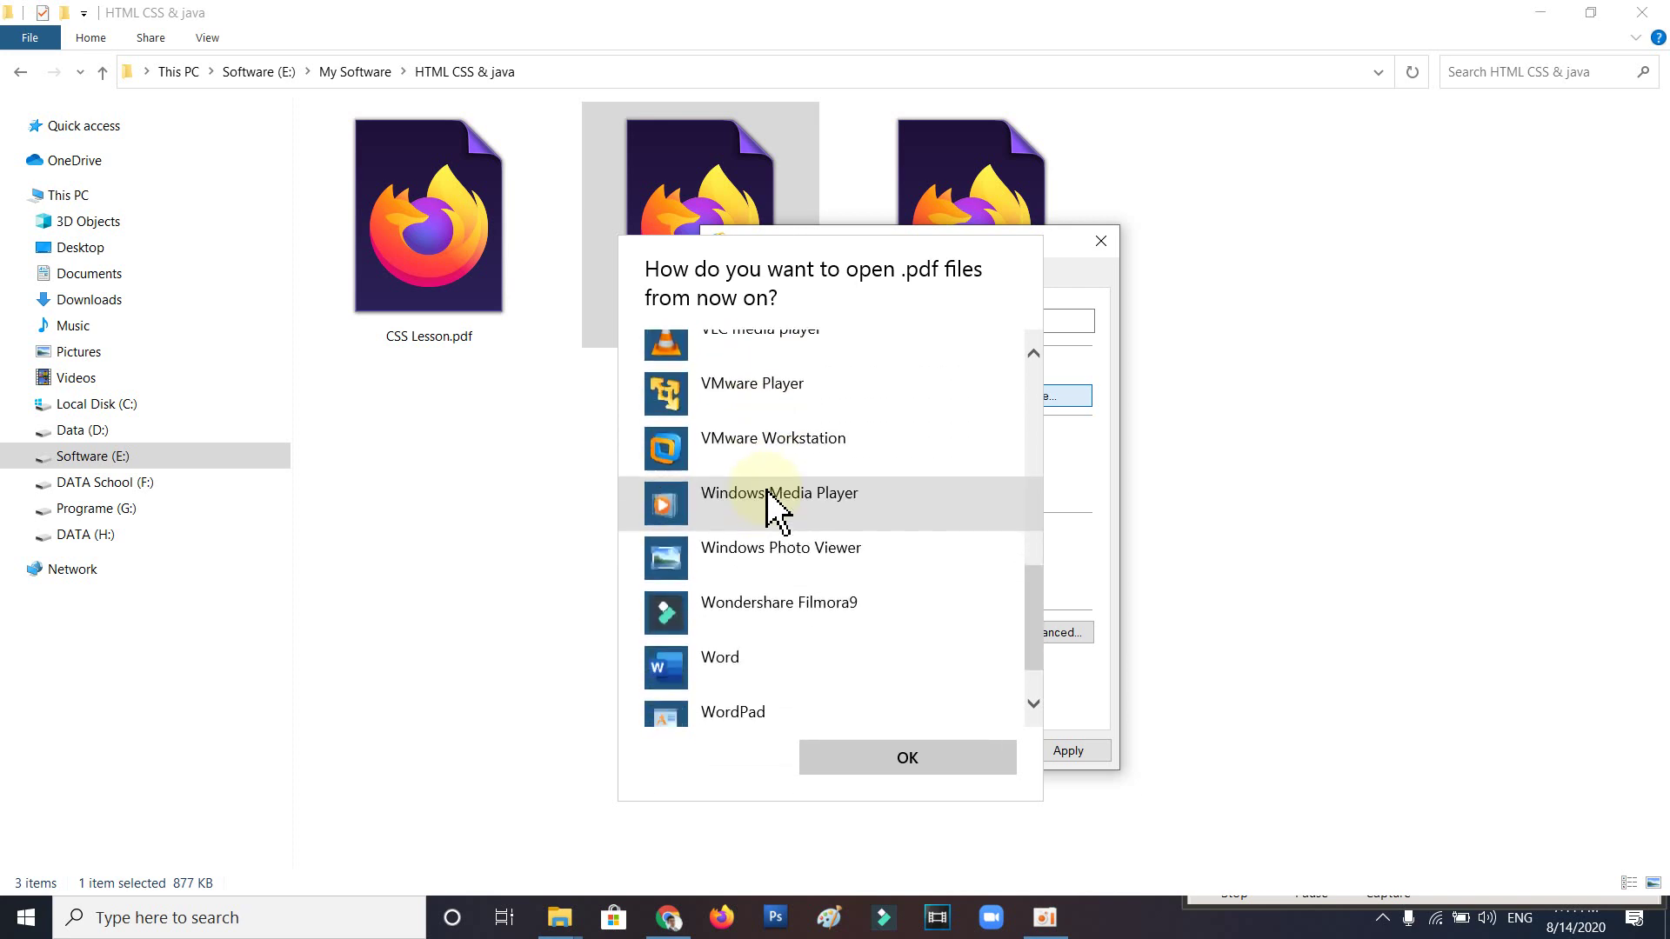
{"action": "scroll", "coordinate": [769, 522], "scroll_direction": "down", "scroll_amount": 2}
{"action": "scroll", "coordinate": [772, 642], "scroll_direction": "up", "scroll_amount": 3}
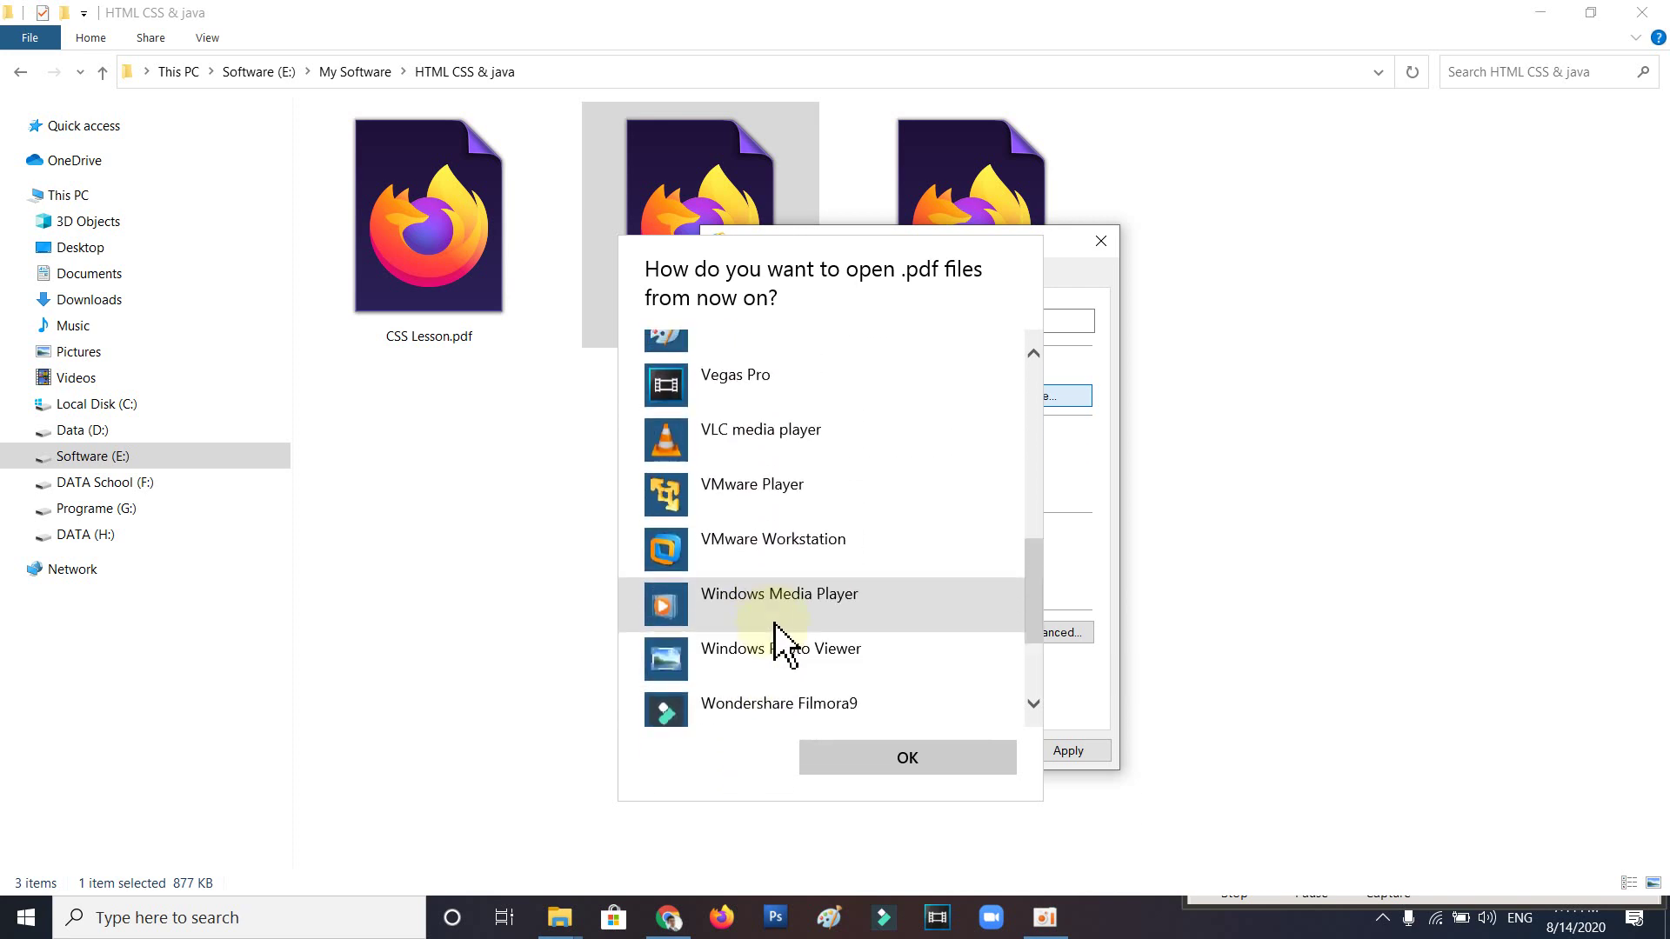
{"action": "scroll", "coordinate": [783, 641], "scroll_direction": "up", "scroll_amount": 5}
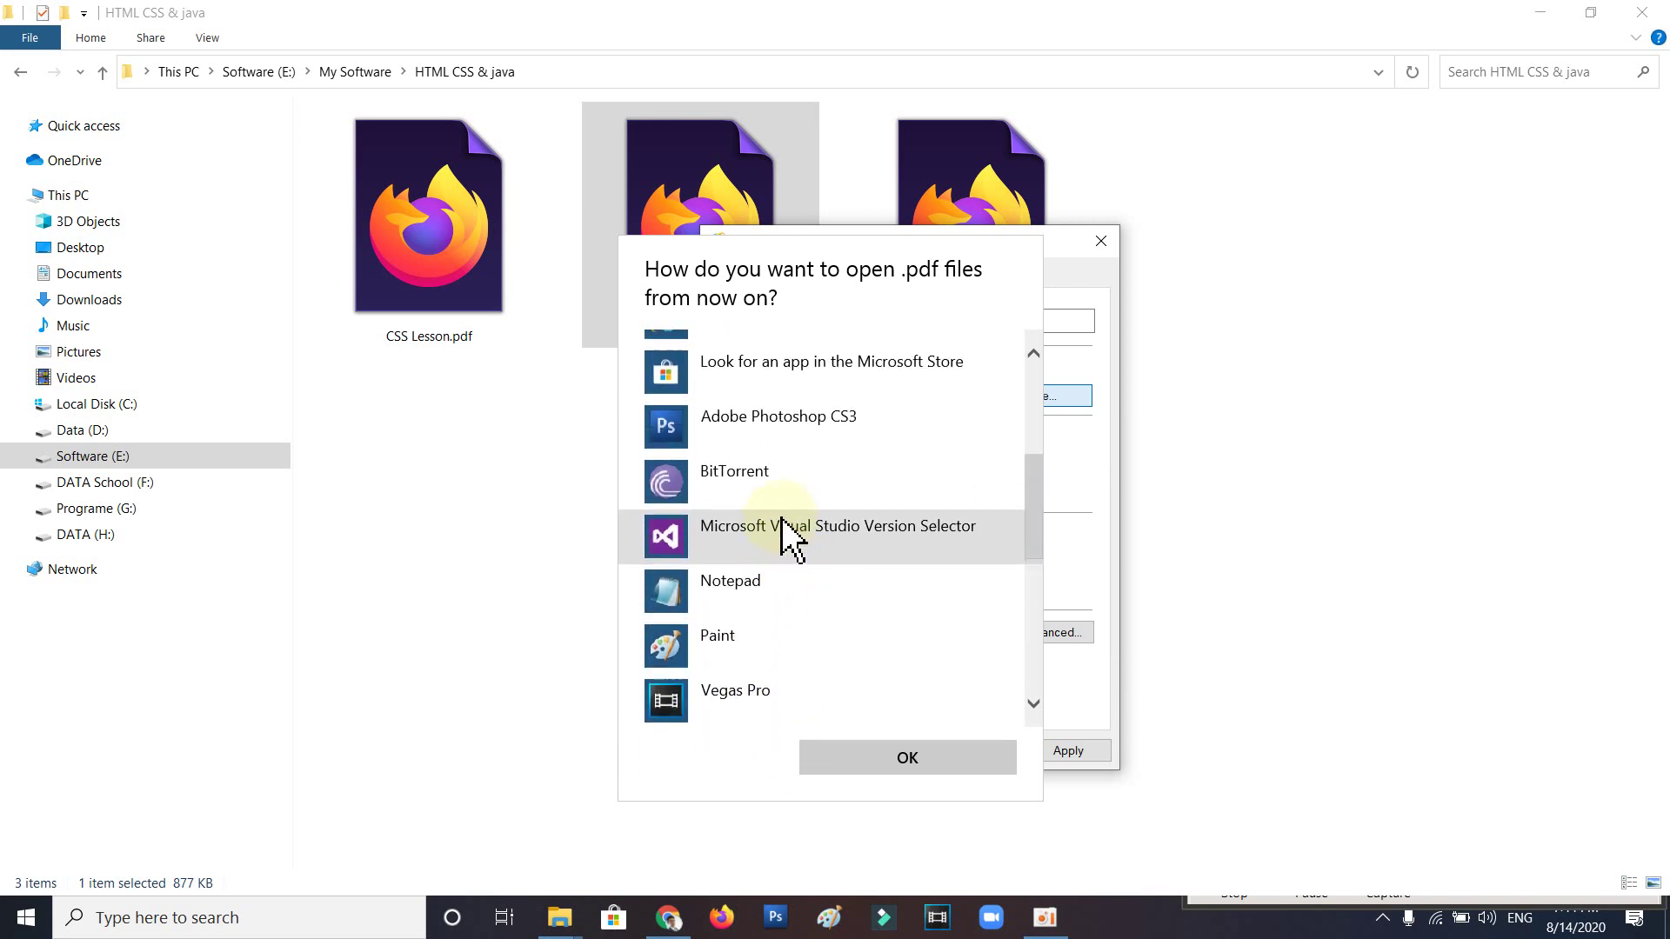
{"action": "scroll", "coordinate": [787, 535], "scroll_direction": "up", "scroll_amount": 2}
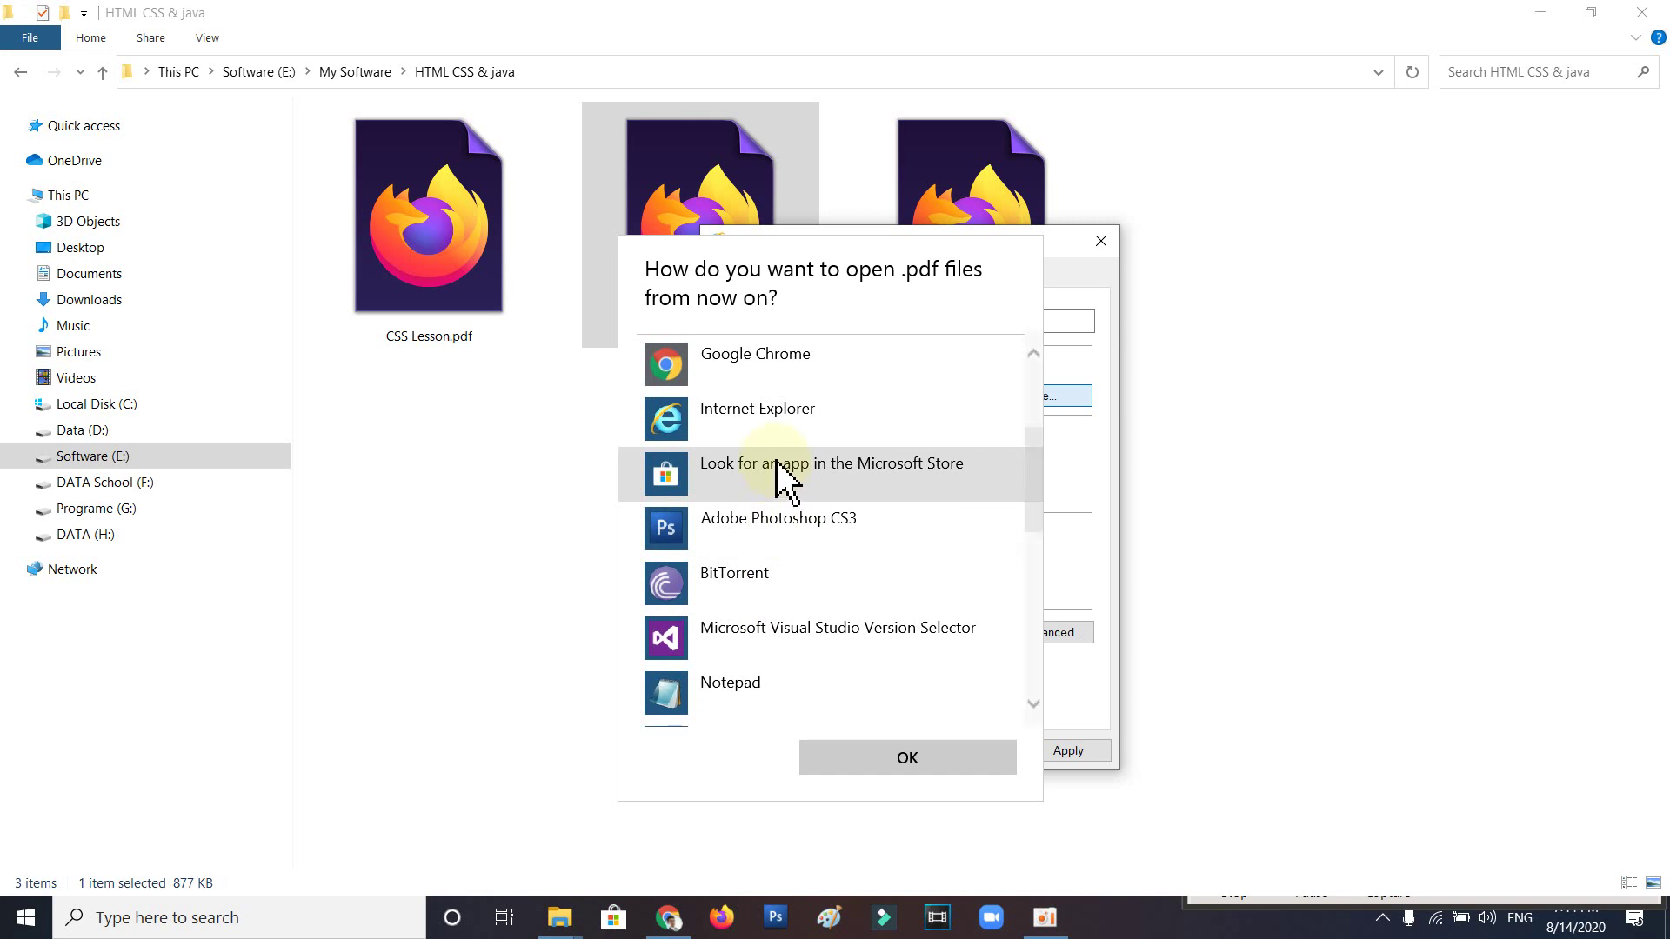
{"action": "scroll", "coordinate": [787, 483], "scroll_direction": "down", "scroll_amount": 1}
{"action": "scroll", "coordinate": [788, 483], "scroll_direction": "up", "scroll_amount": 2}
{"action": "scroll", "coordinate": [828, 453], "scroll_direction": "down", "scroll_amount": 1}
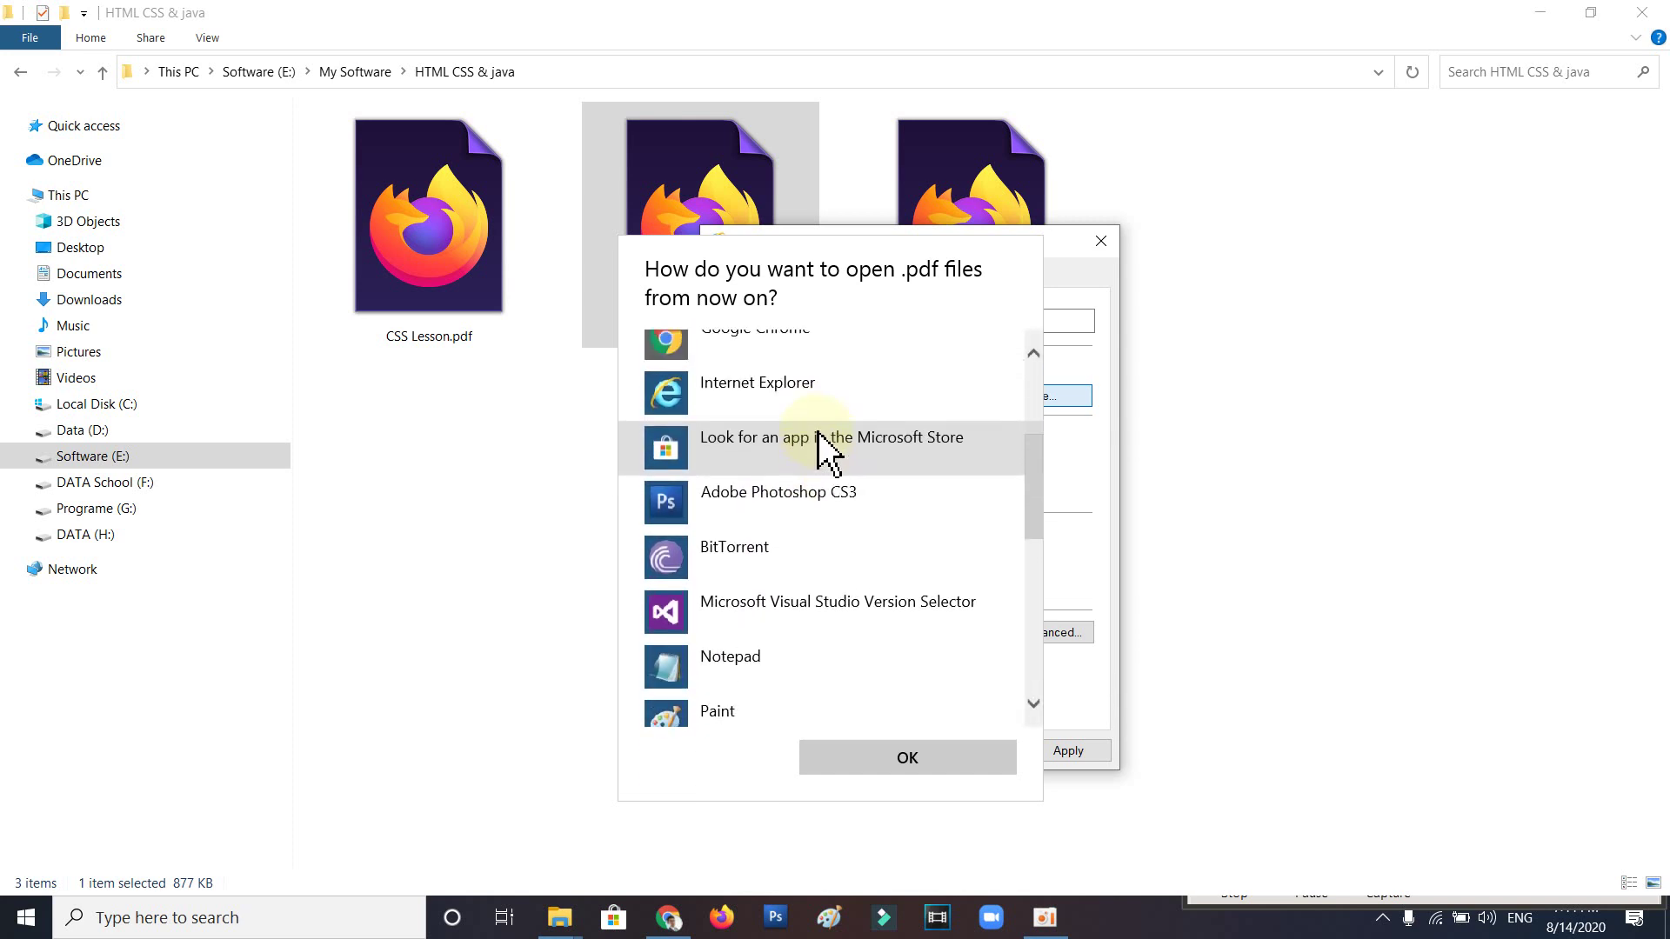
{"action": "scroll", "coordinate": [827, 452], "scroll_direction": "up", "scroll_amount": 1}
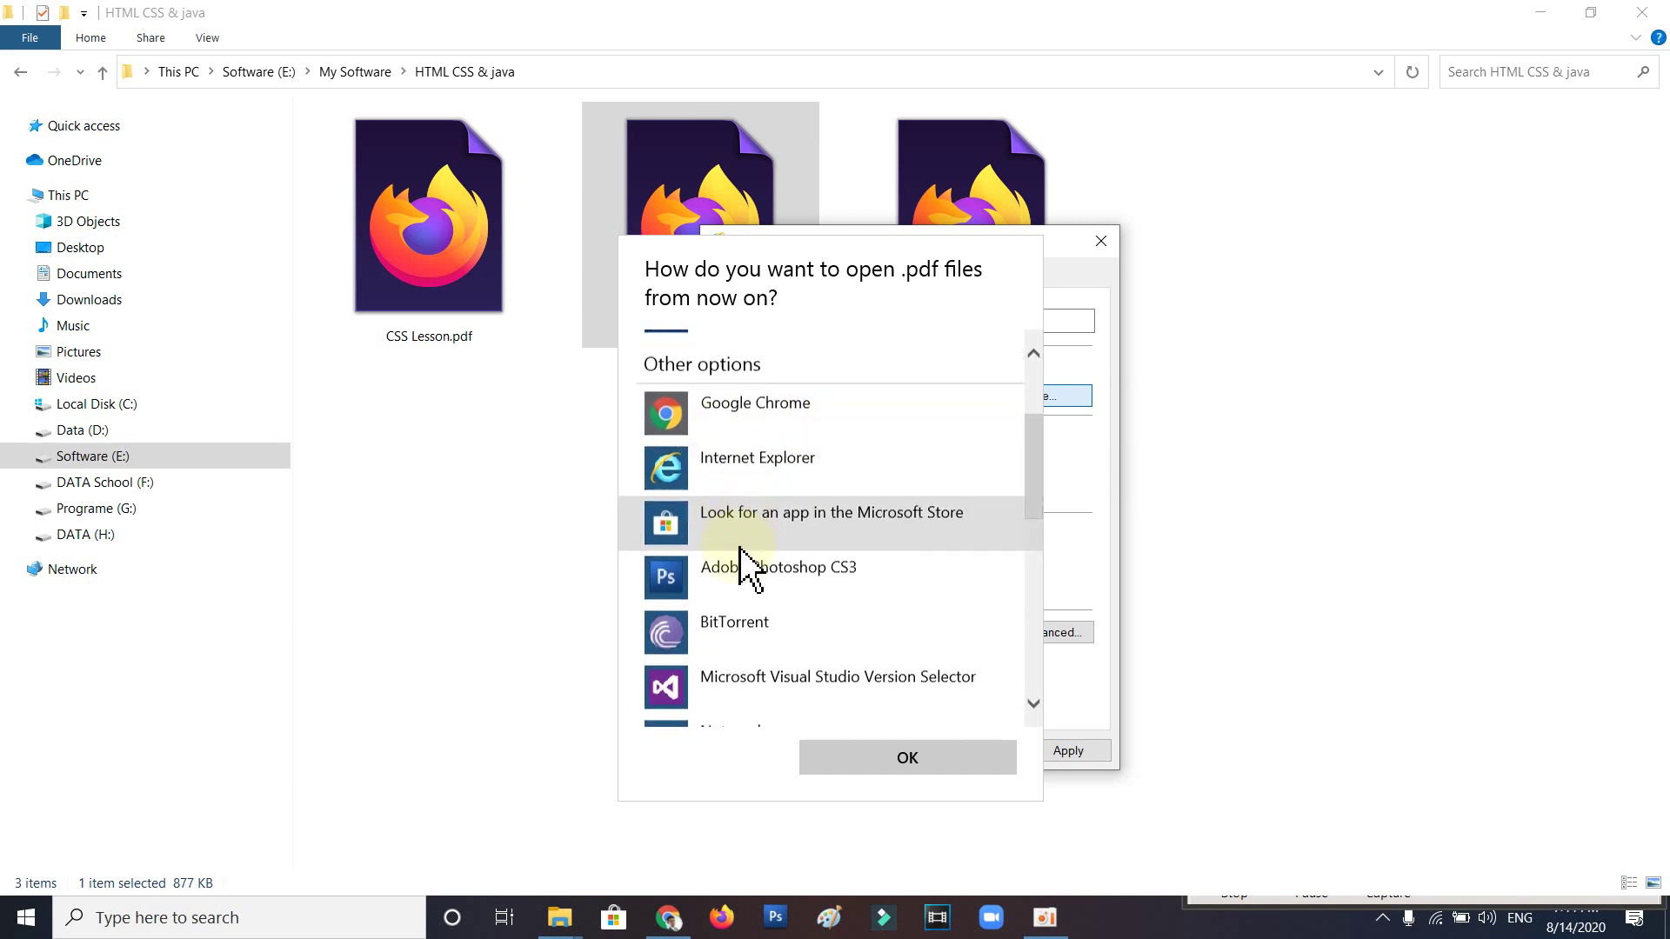
{"action": "scroll", "coordinate": [739, 574], "scroll_direction": "down", "scroll_amount": 2}
{"action": "scroll", "coordinate": [745, 557], "scroll_direction": "down", "scroll_amount": 3}
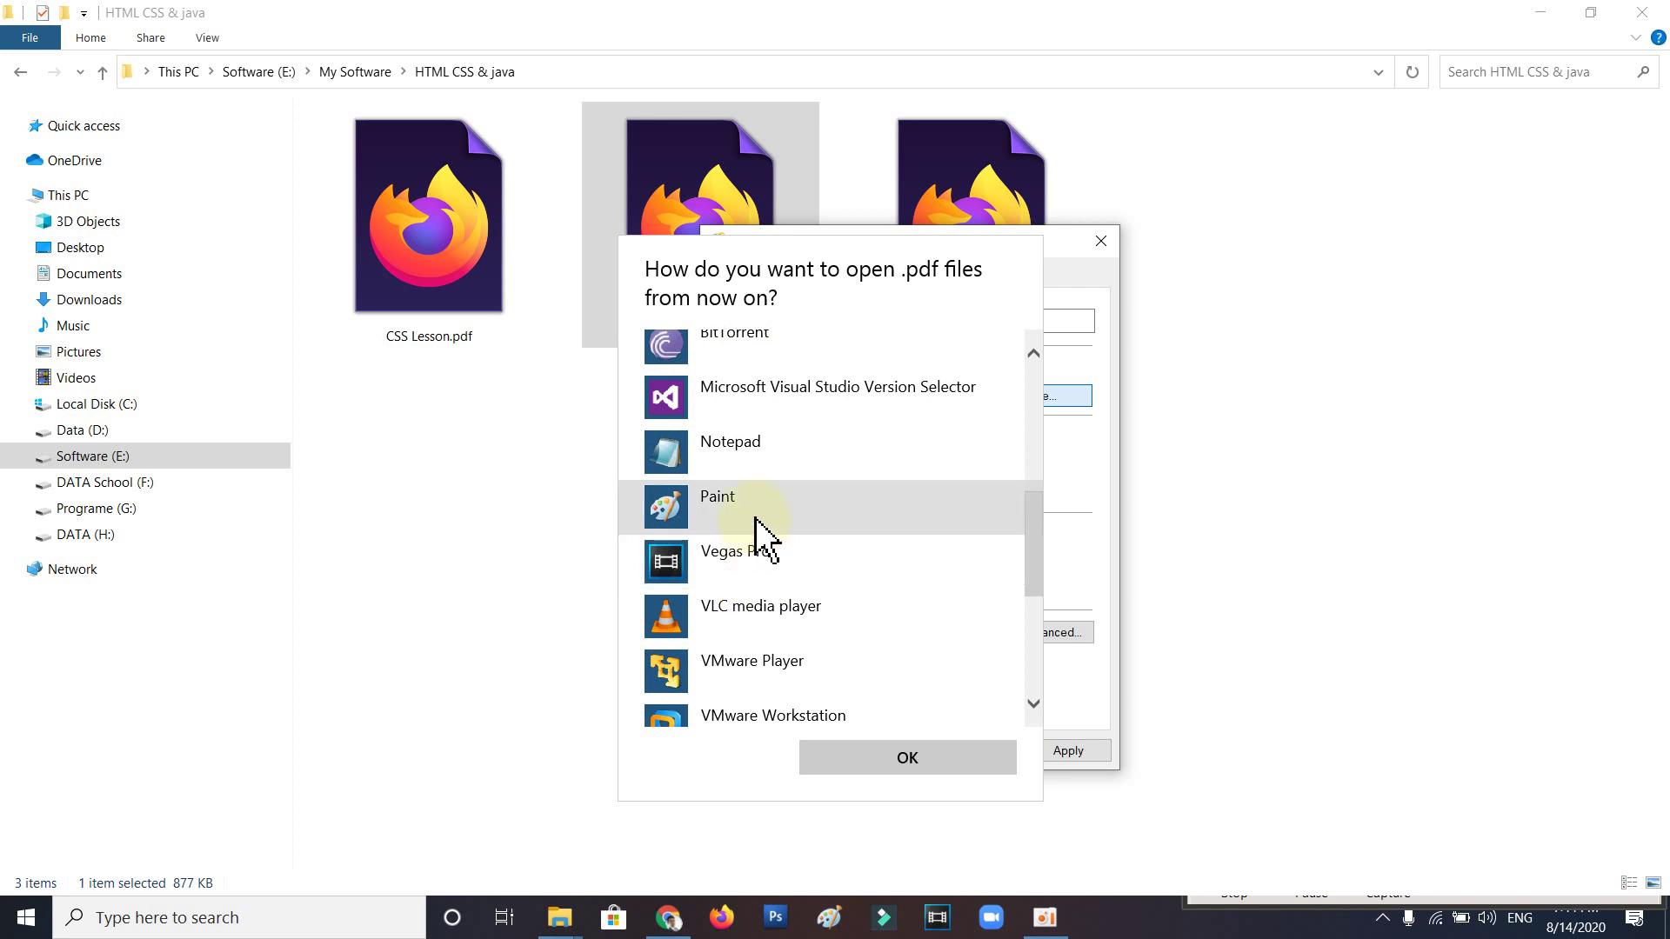
{"action": "scroll", "coordinate": [757, 539], "scroll_direction": "down", "scroll_amount": 6}
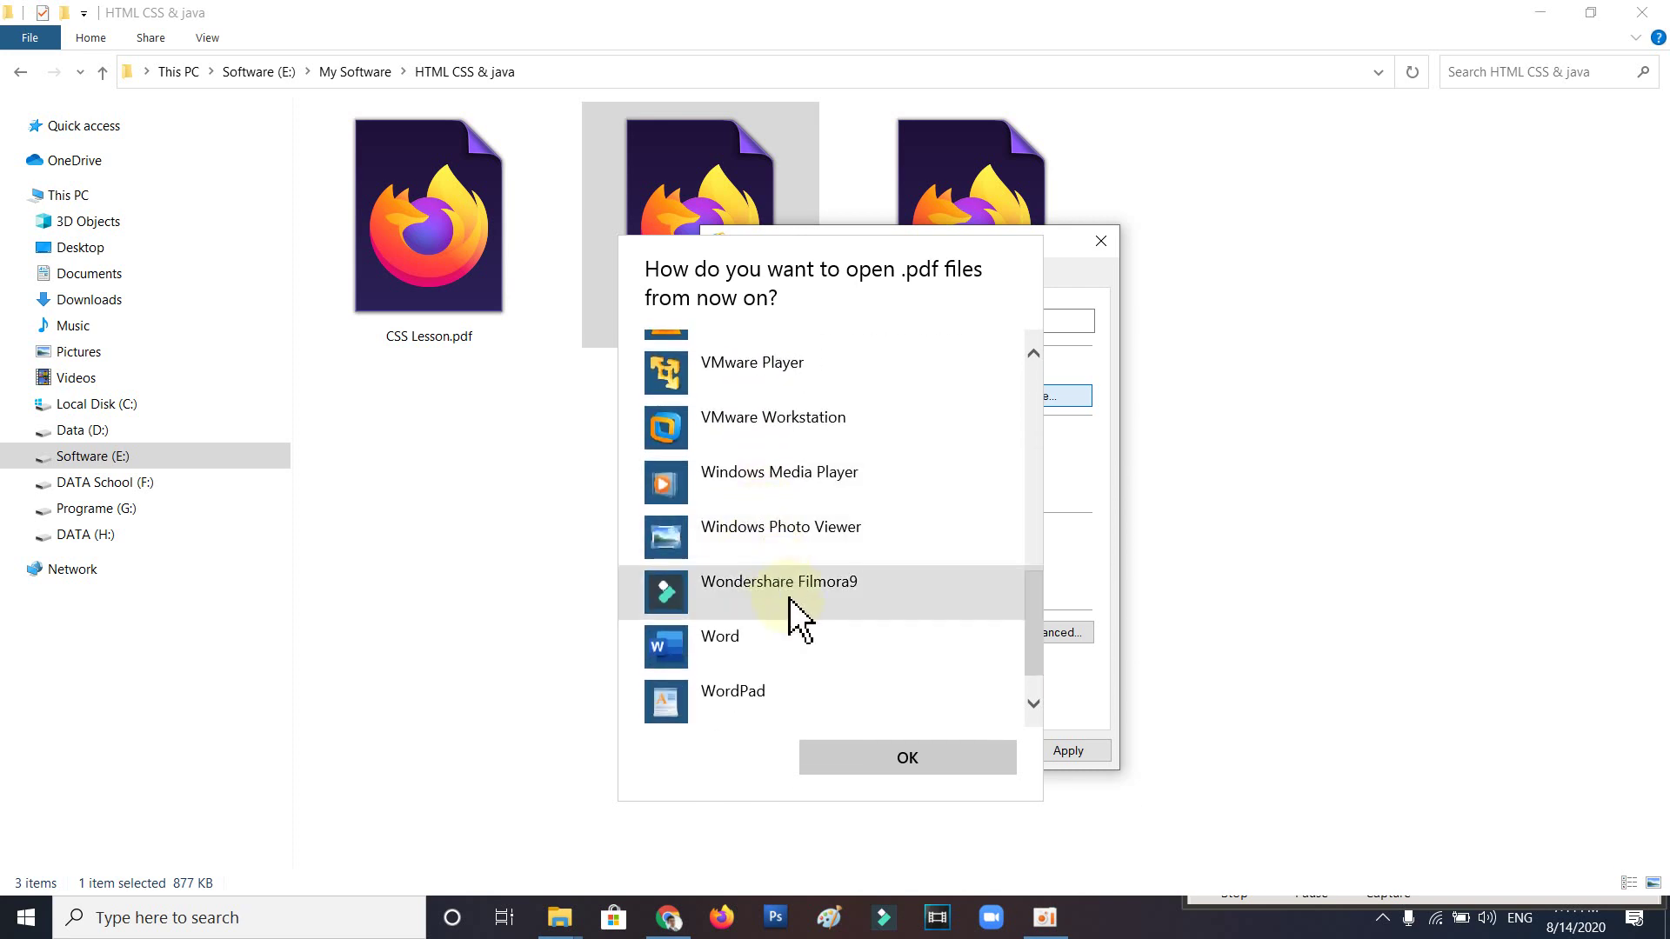
{"action": "scroll", "coordinate": [768, 603], "scroll_direction": "up", "scroll_amount": 10}
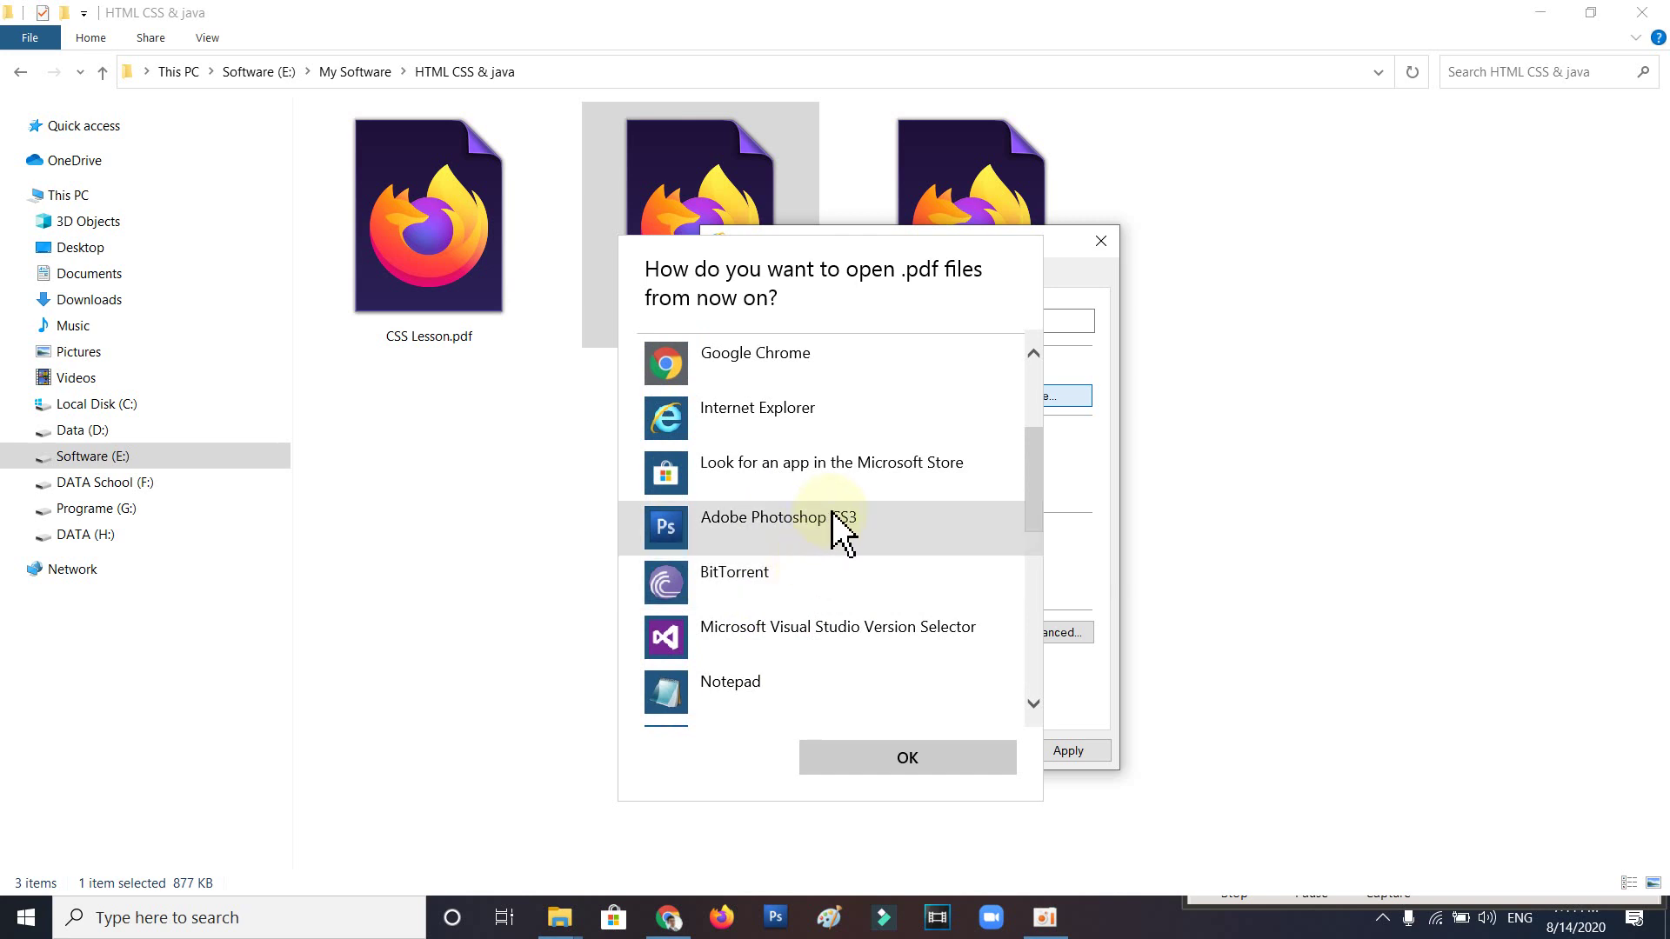
{"action": "scroll", "coordinate": [835, 528], "scroll_direction": "up", "scroll_amount": 2}
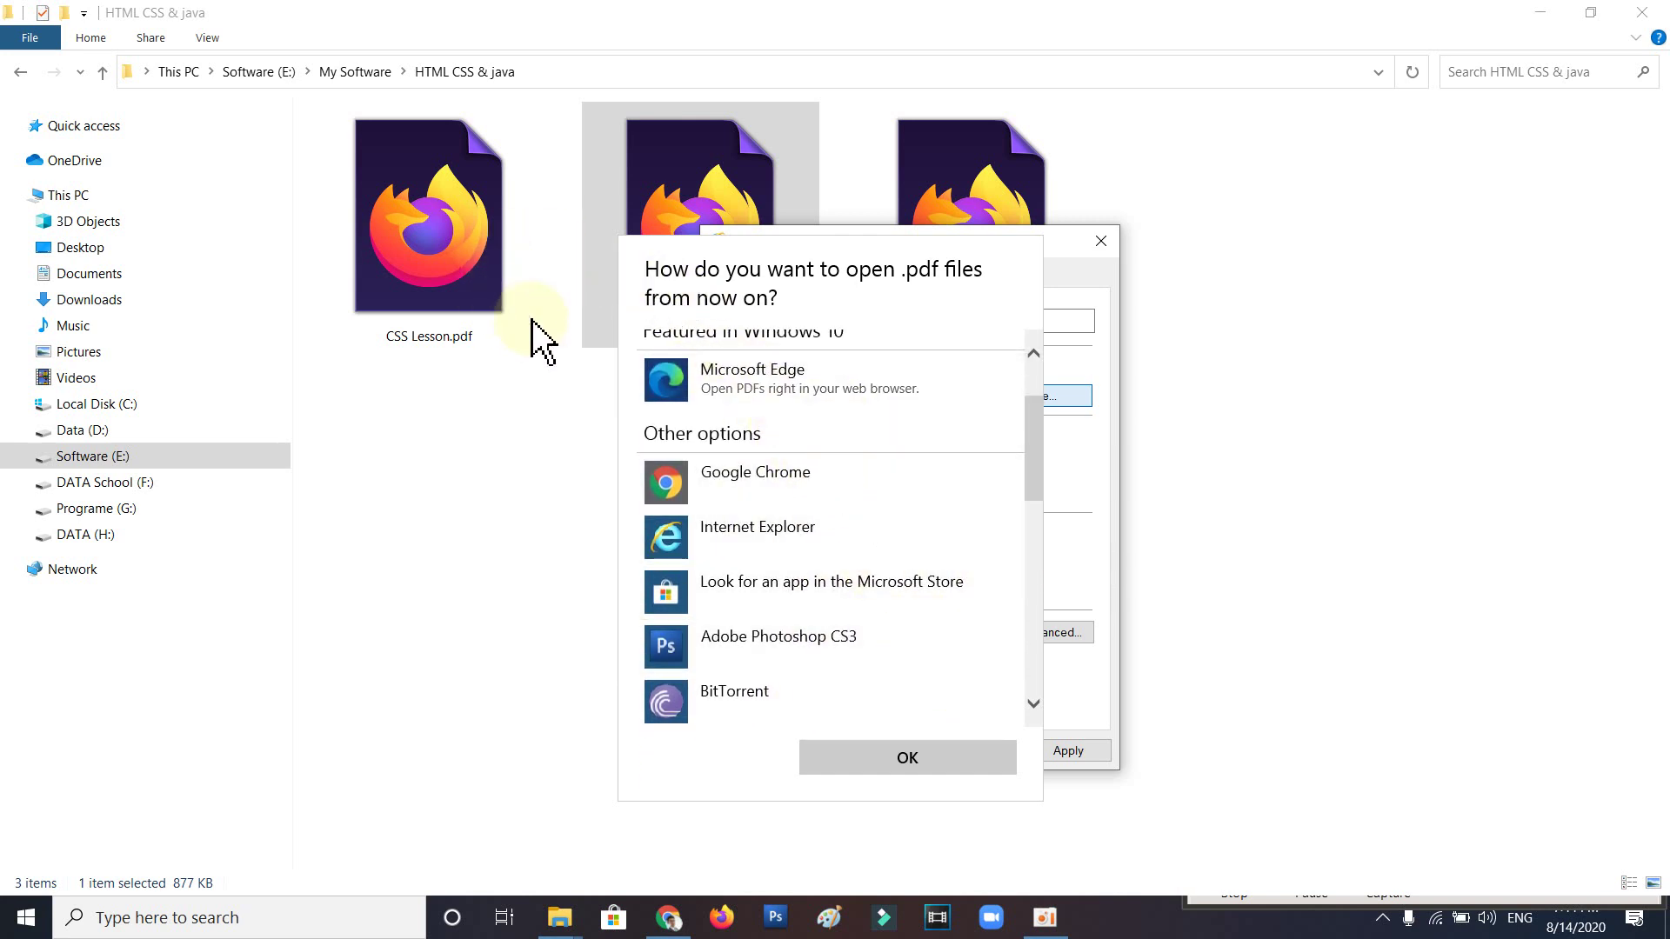
{"action": "left_click", "coordinate": [1186, 586]}
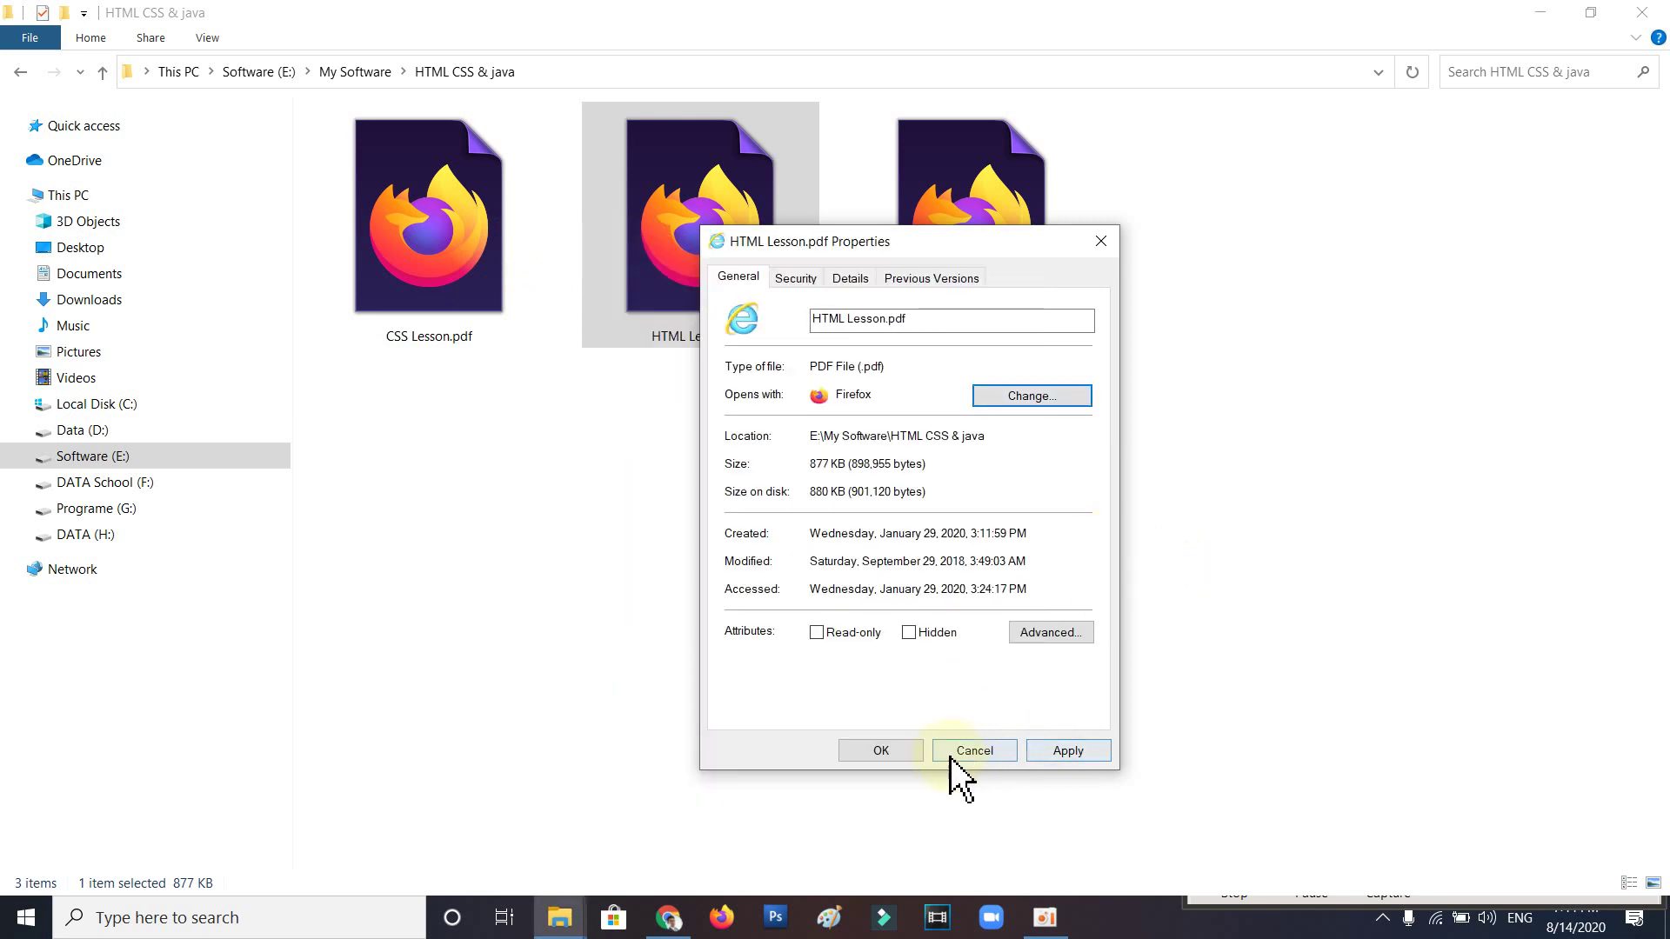
{"action": "left_click", "coordinate": [976, 750]}
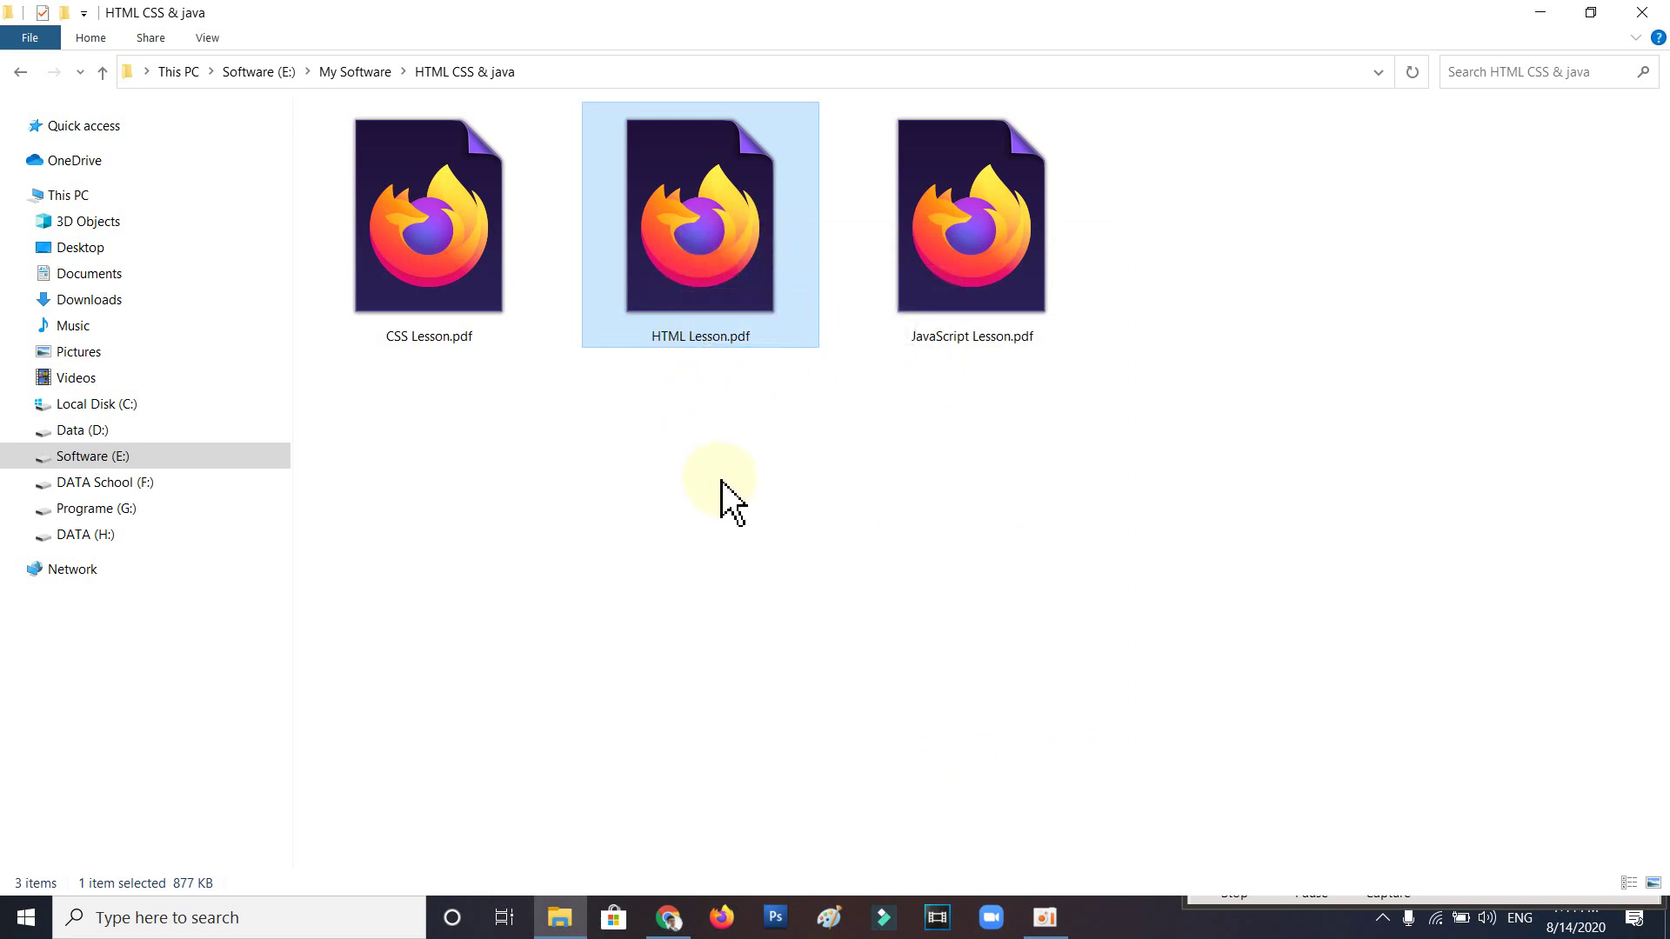
Step: Open HTML Lesson.pdf with its default program to check its first page, and close the Firefox window
{"action": "double_click", "coordinate": [718, 252]}
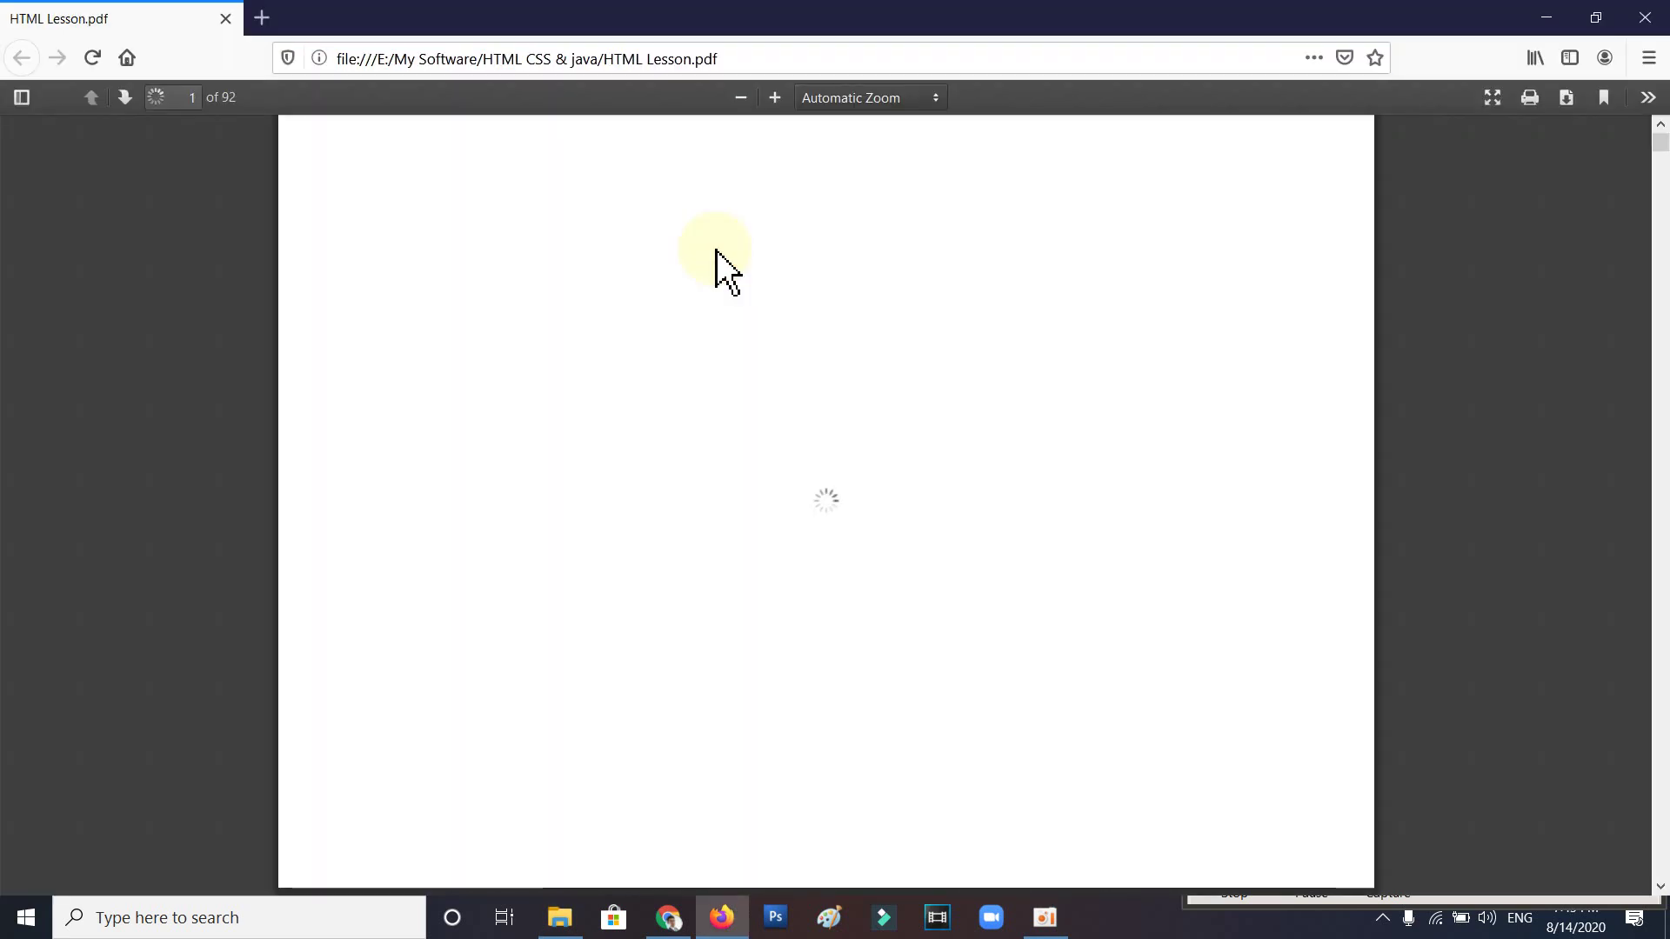
{"action": "left_click", "coordinate": [957, 494]}
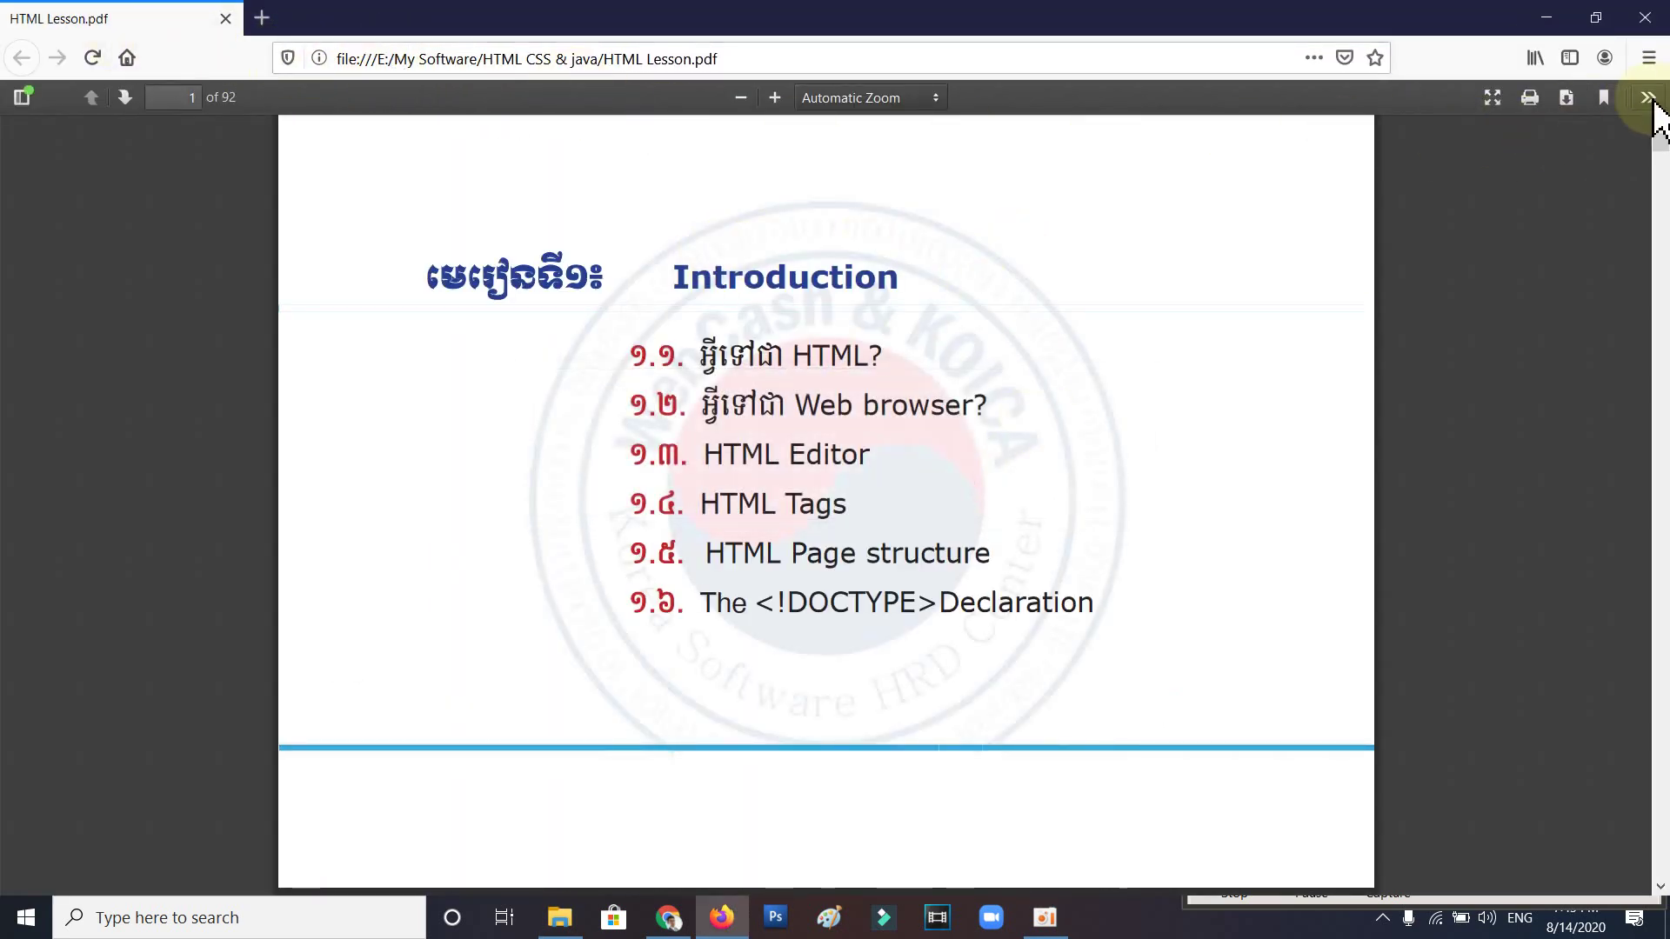
{"action": "left_click", "coordinate": [1645, 17]}
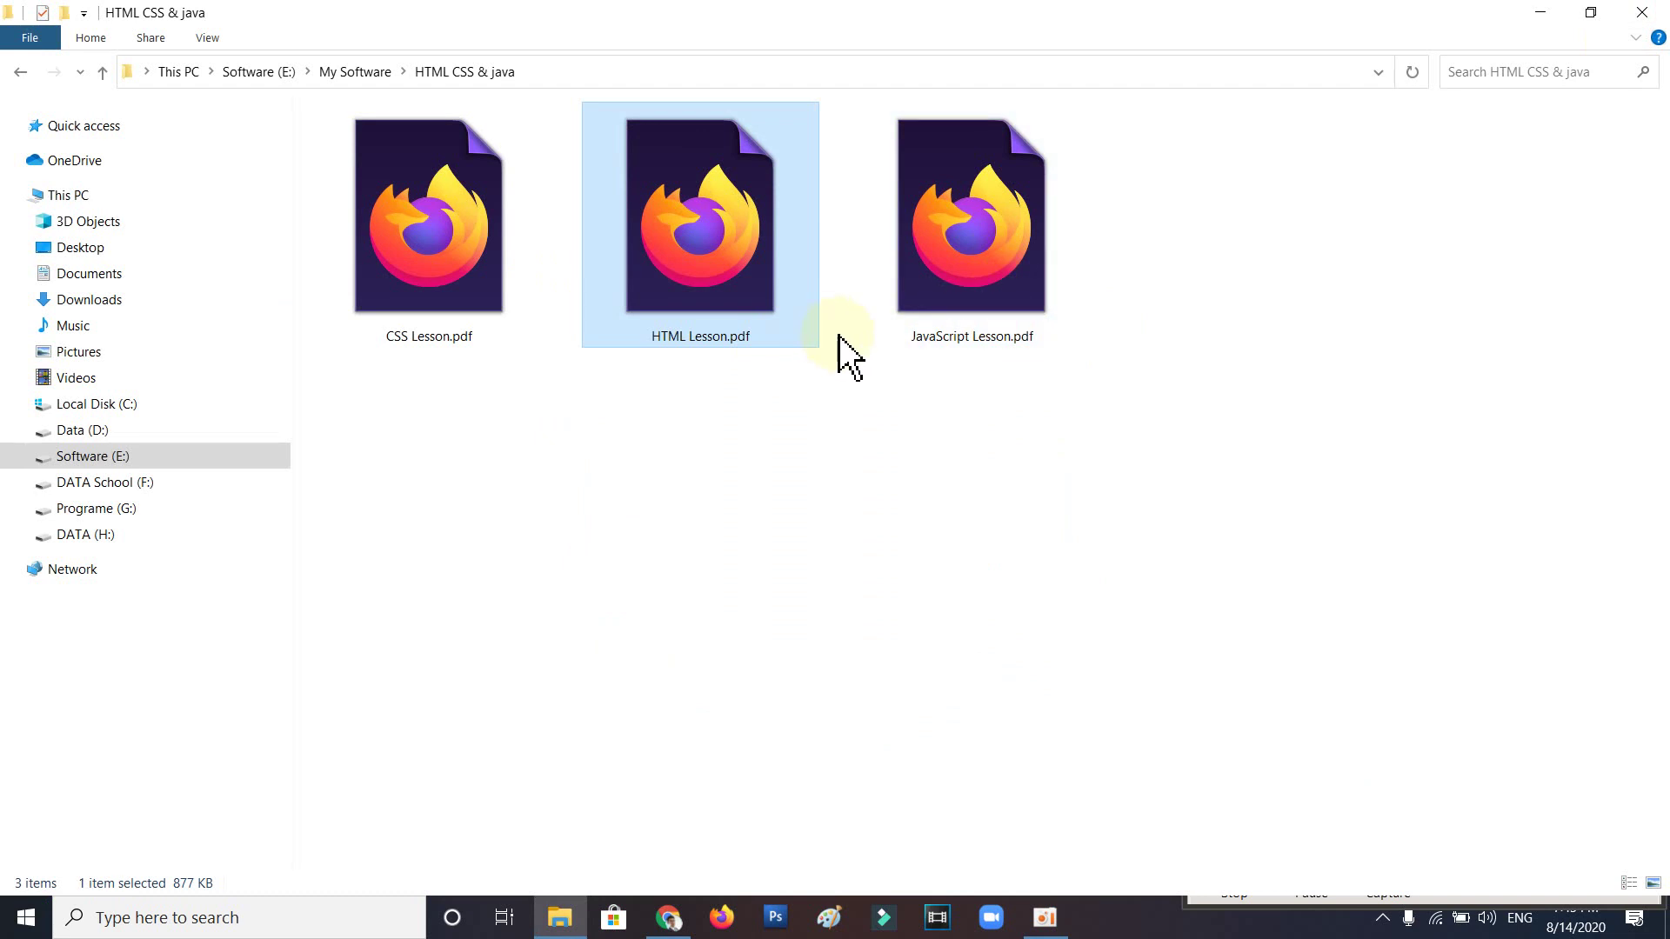
Step: Open the Software Engineering folder inside My Software on the Software (E:) drive and set its layout to extra large icons
{"action": "left_click_drag", "start_coordinate": [1163, 354], "coordinate": [487, 348]}
{"action": "left_click", "coordinate": [93, 457]}
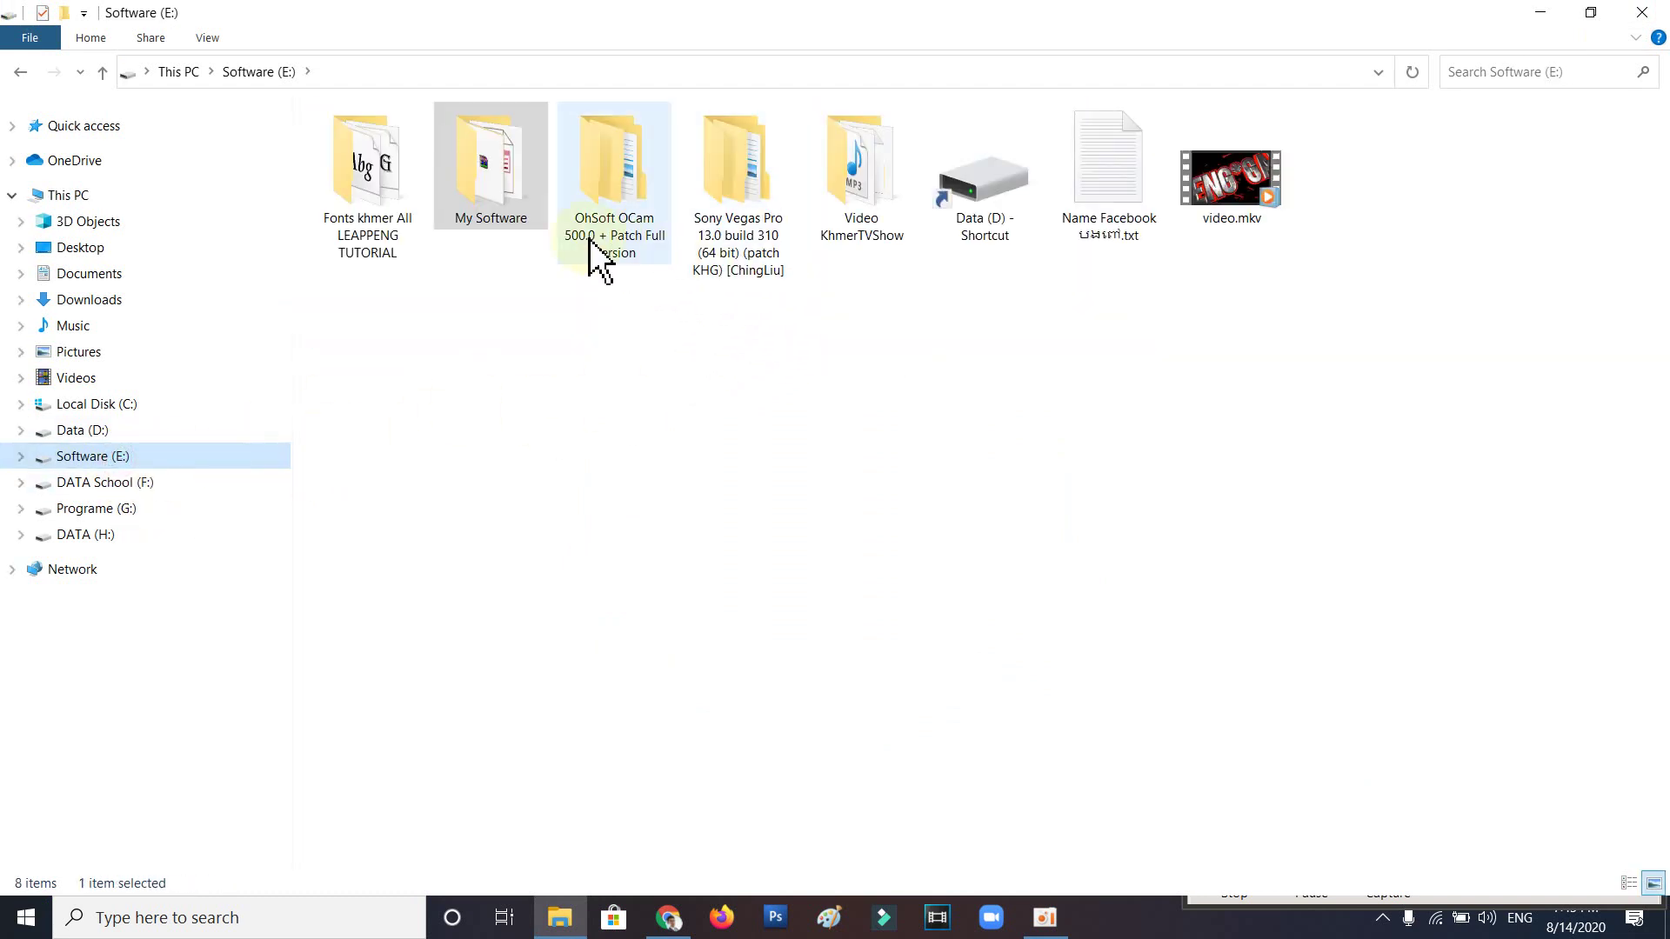
{"action": "double_click", "coordinate": [523, 210]}
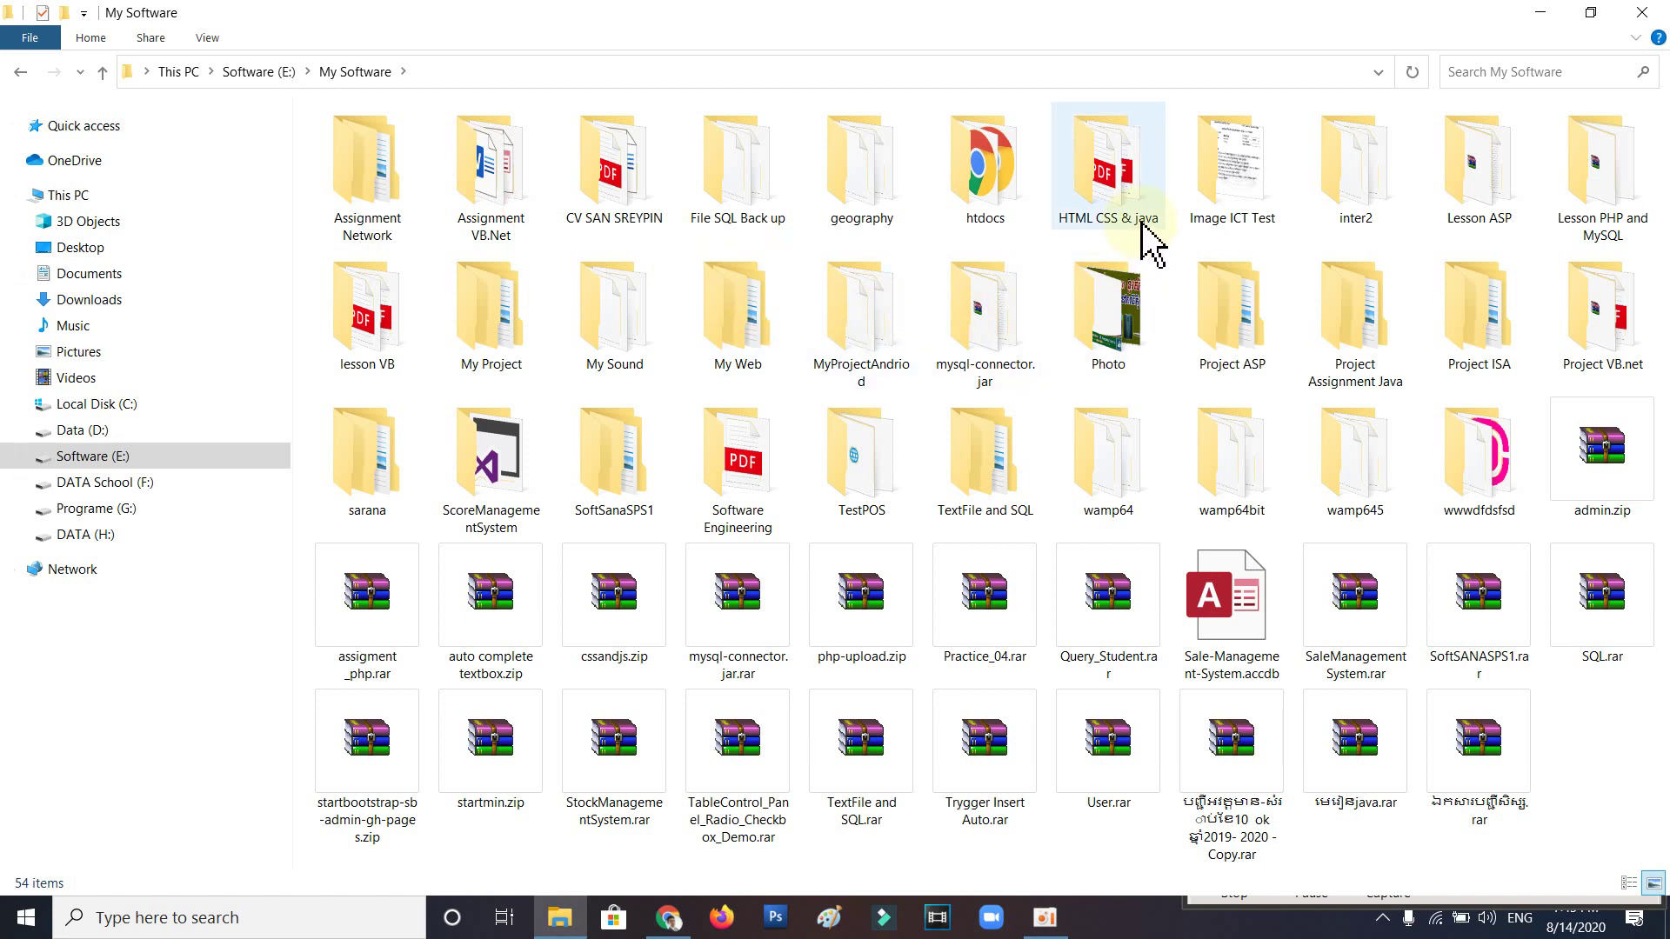
{"action": "double_click", "coordinate": [744, 470]}
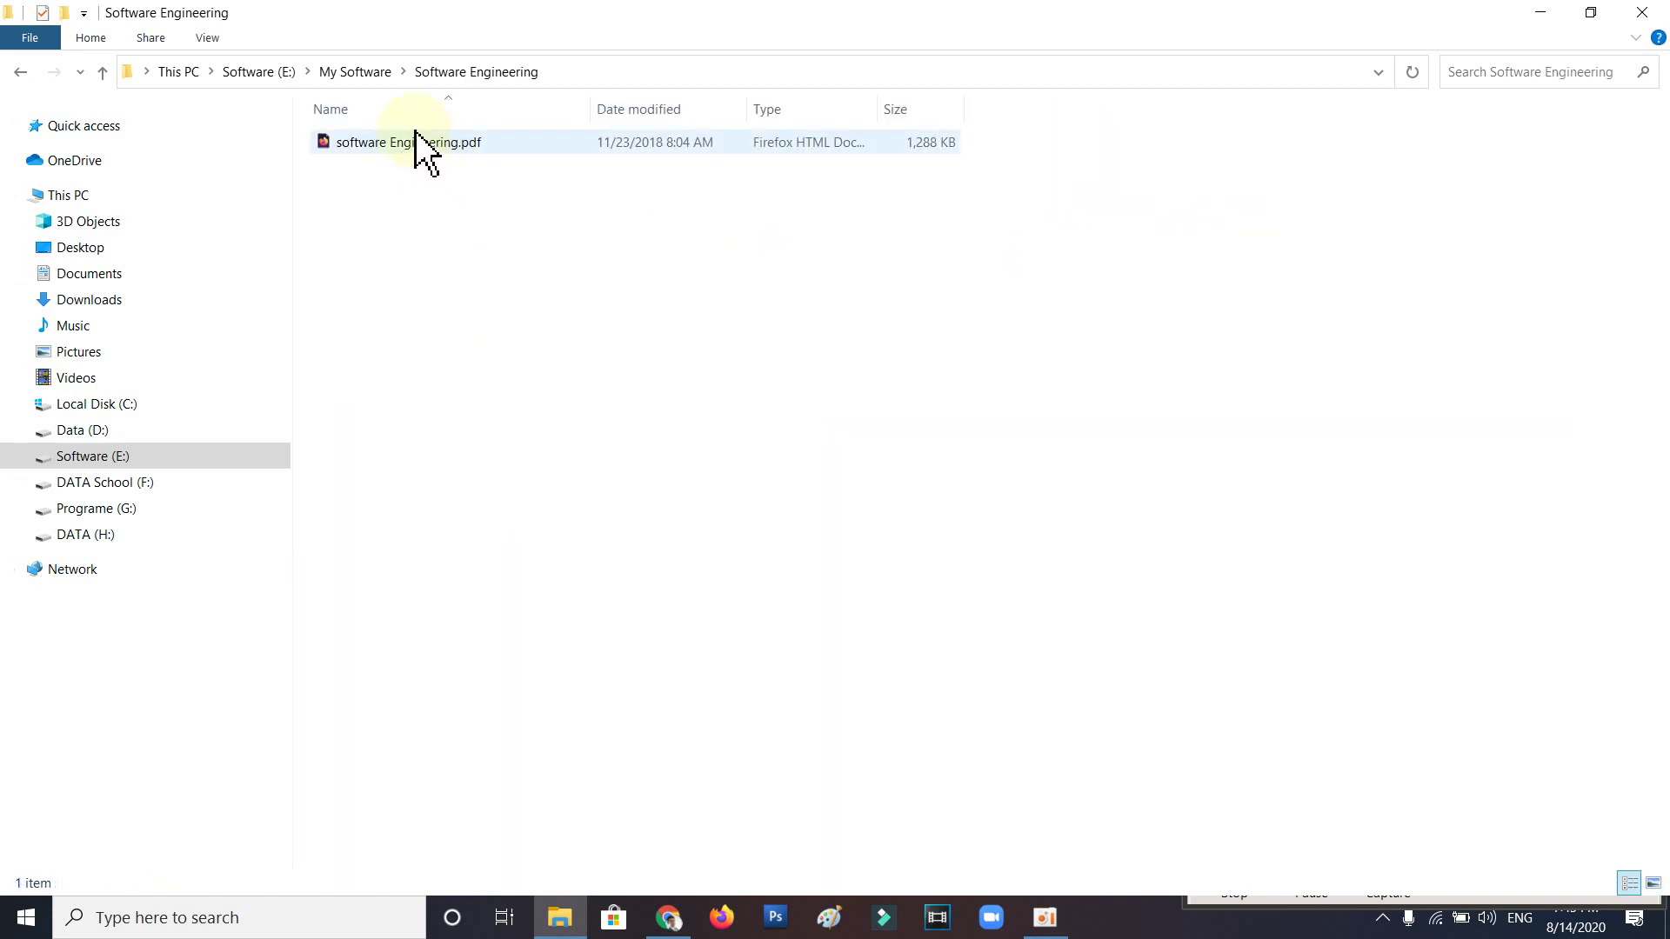
{"action": "left_click", "coordinate": [209, 37]}
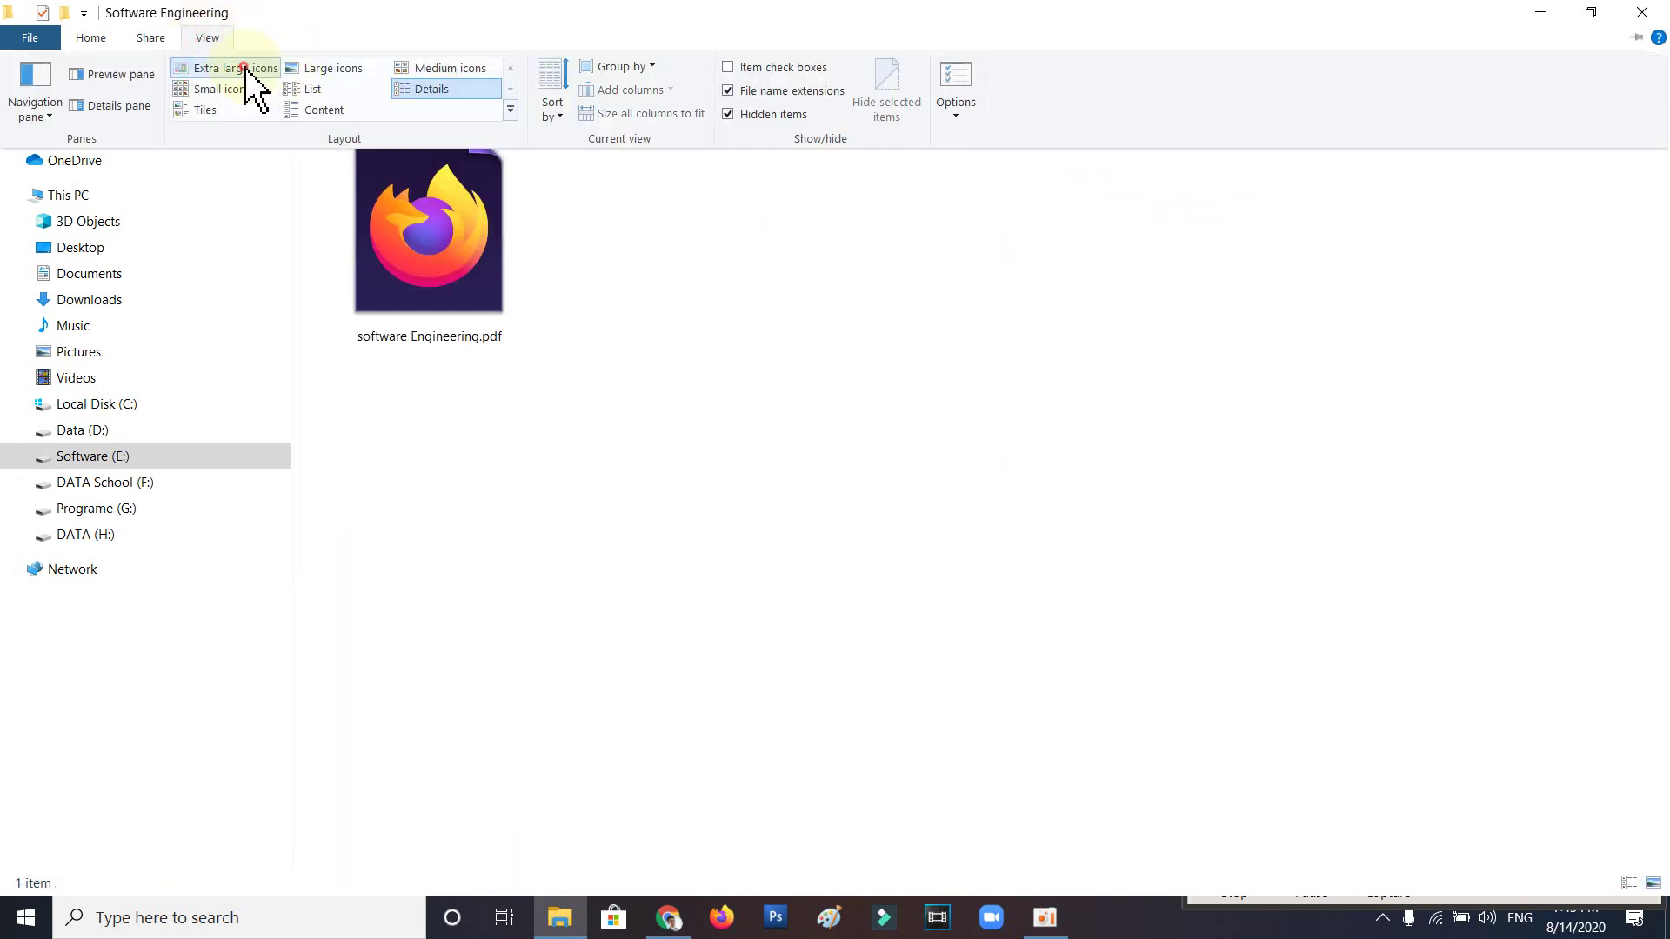
{"action": "left_click", "coordinate": [237, 66]}
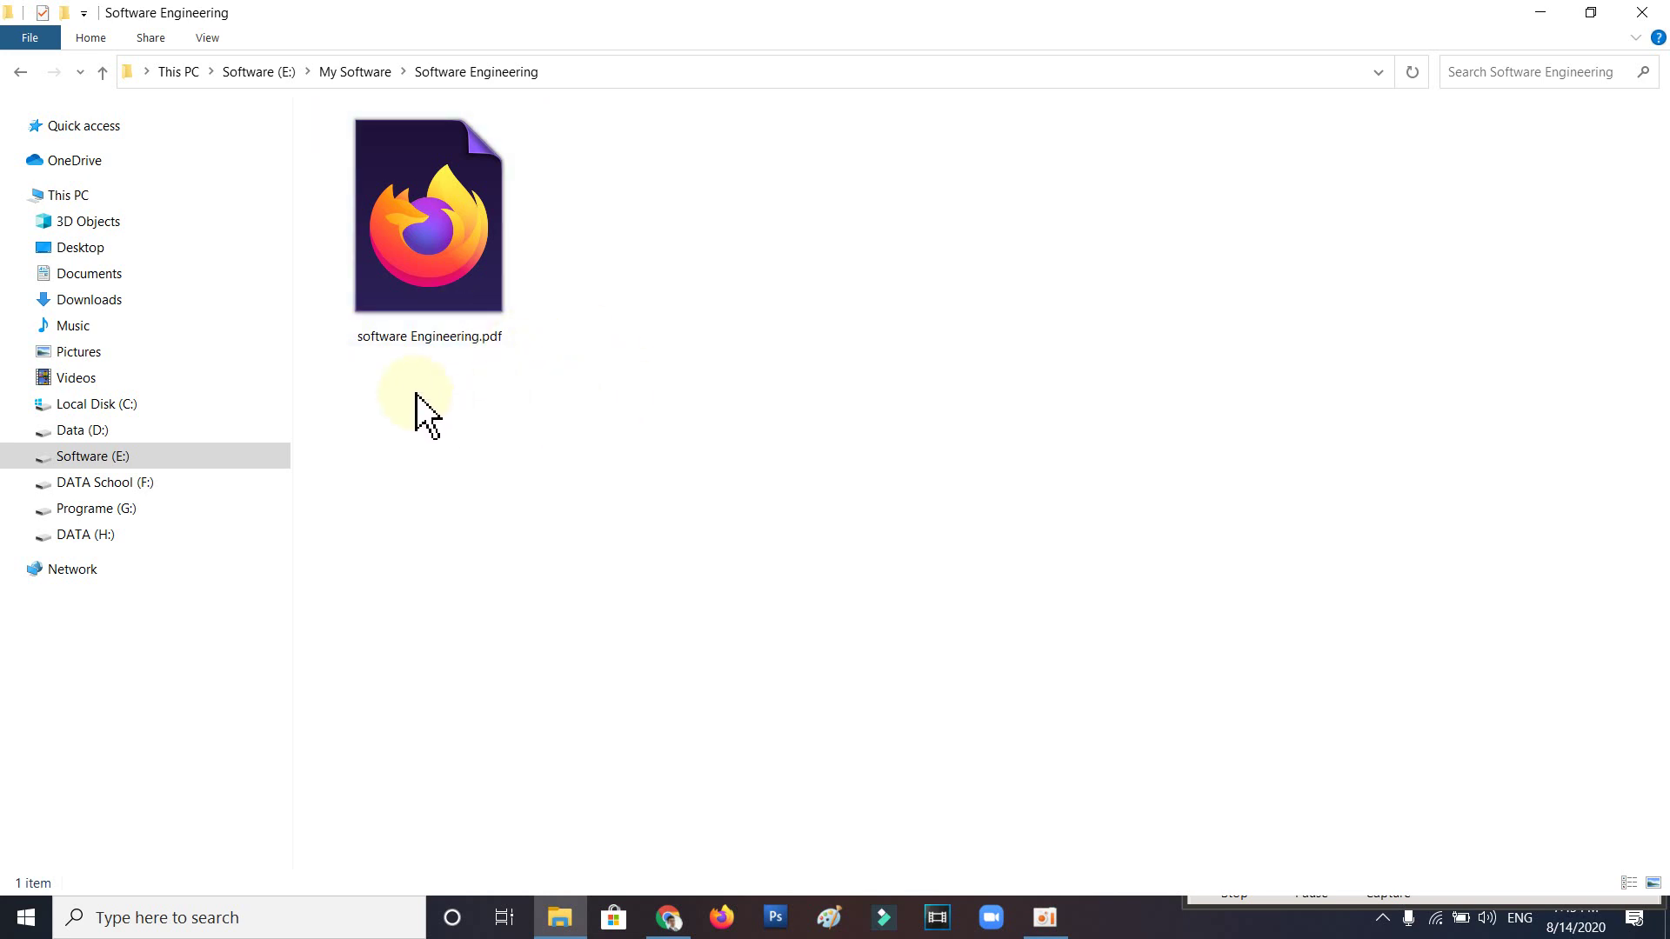
Step: Return to the My Software folder to check the PDF thumbnails on its folders, and minimize the File Explorer window
{"action": "left_click", "coordinate": [22, 73]}
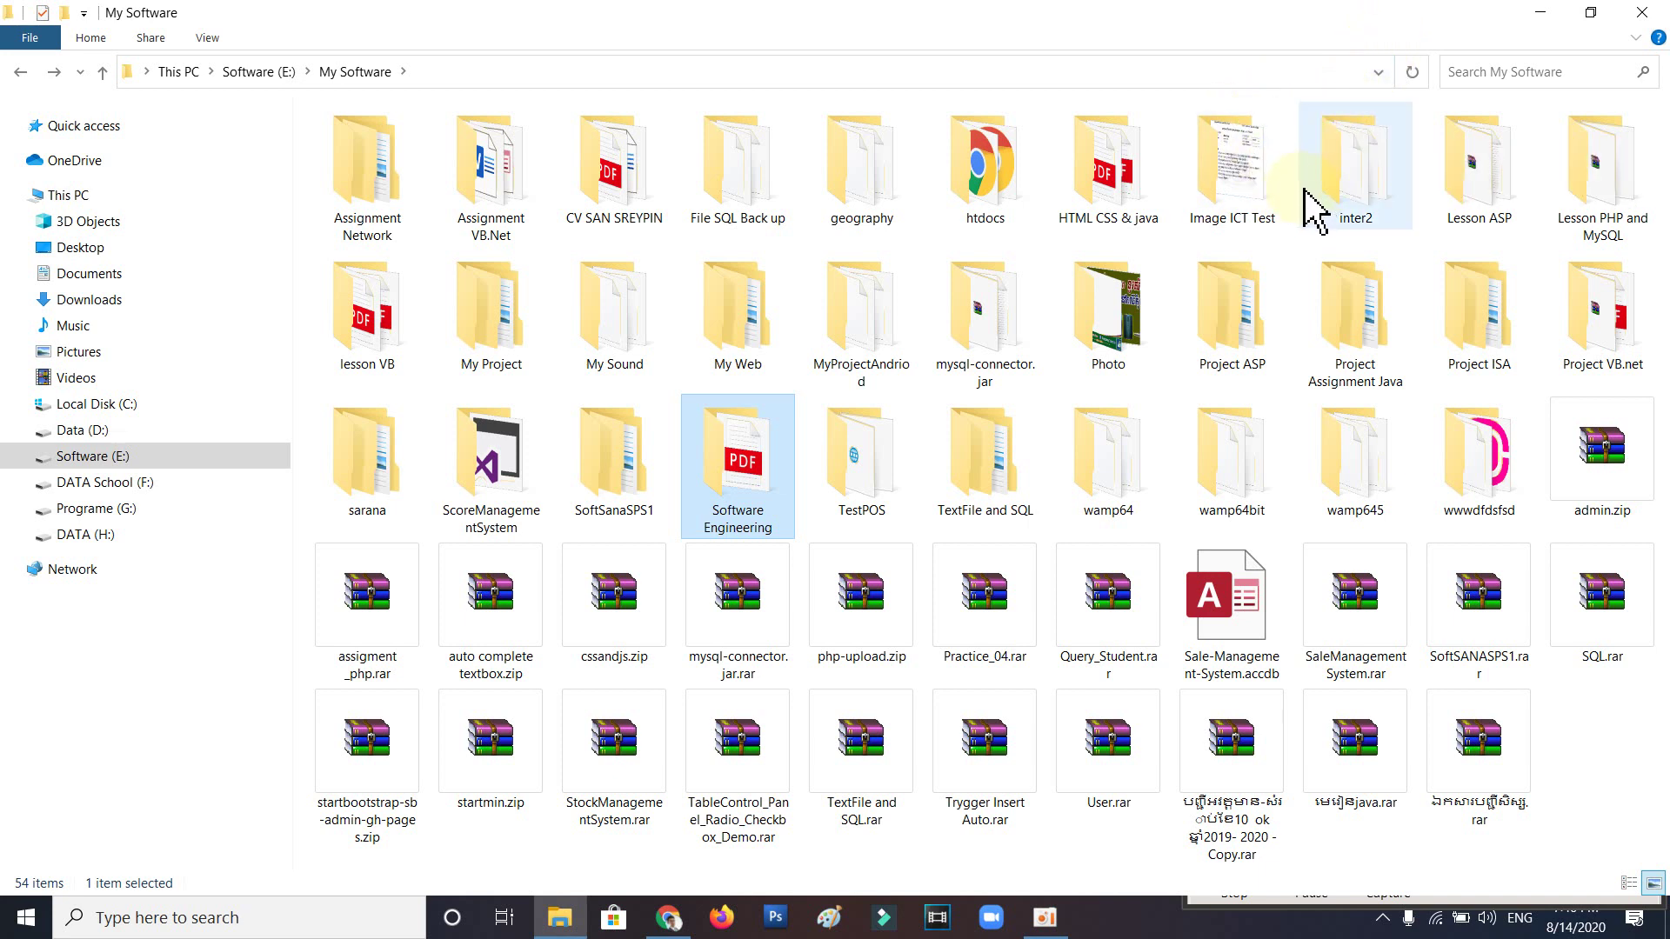
{"action": "mouse_move", "coordinate": [1305, 193]}
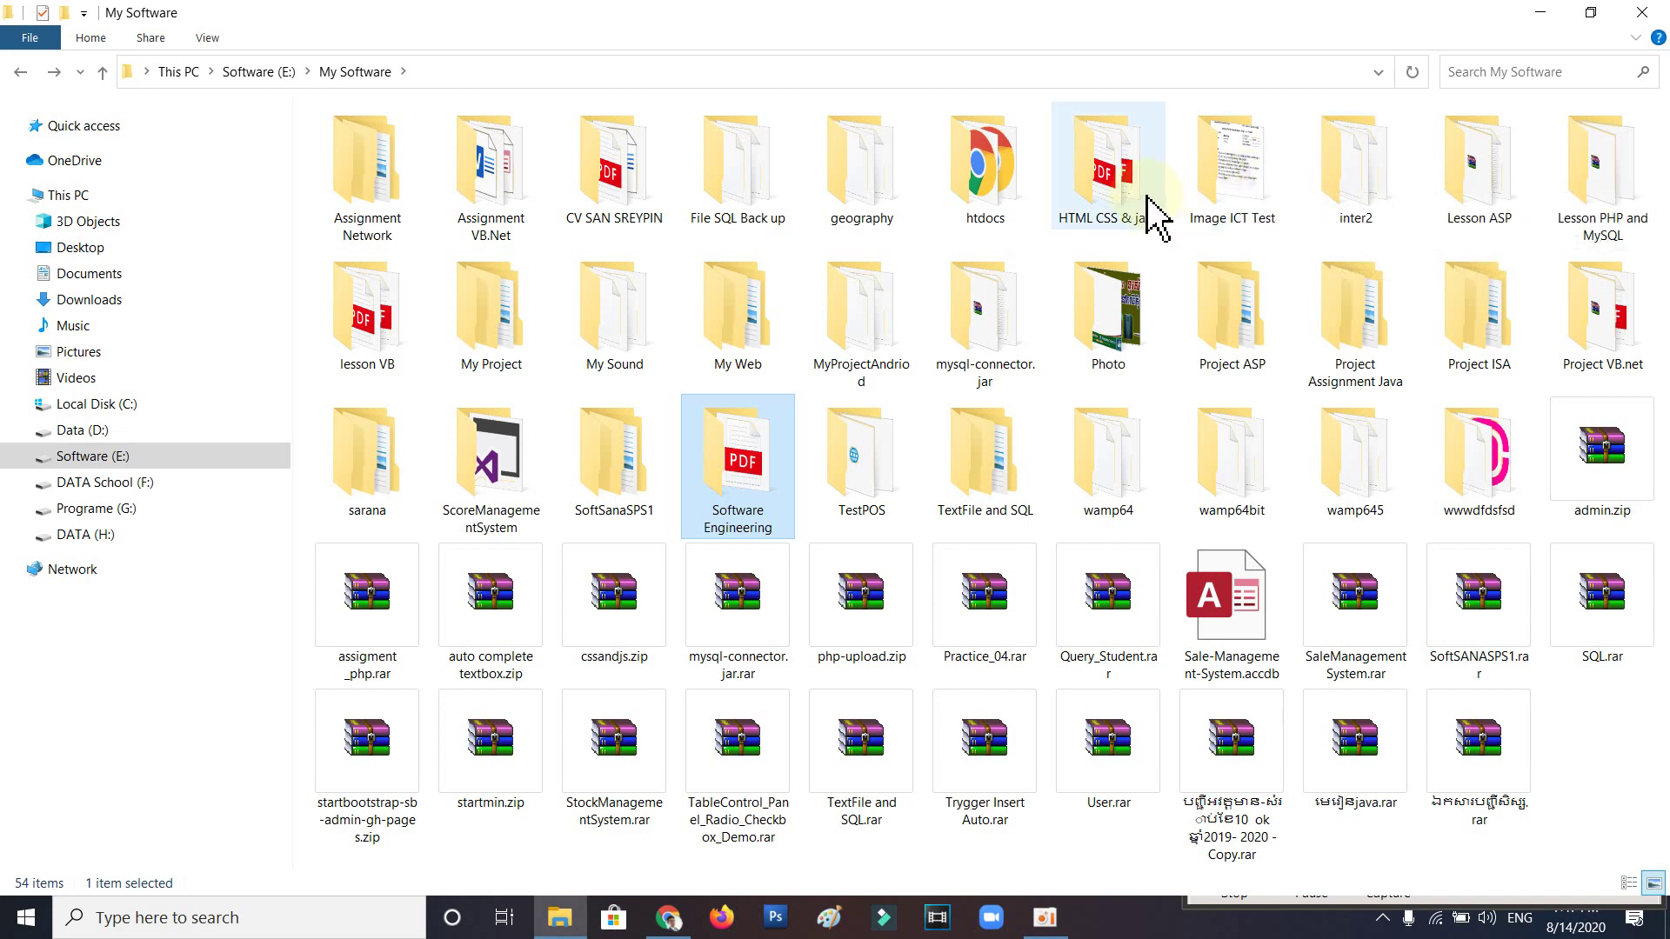
{"action": "mouse_move", "coordinate": [1124, 202]}
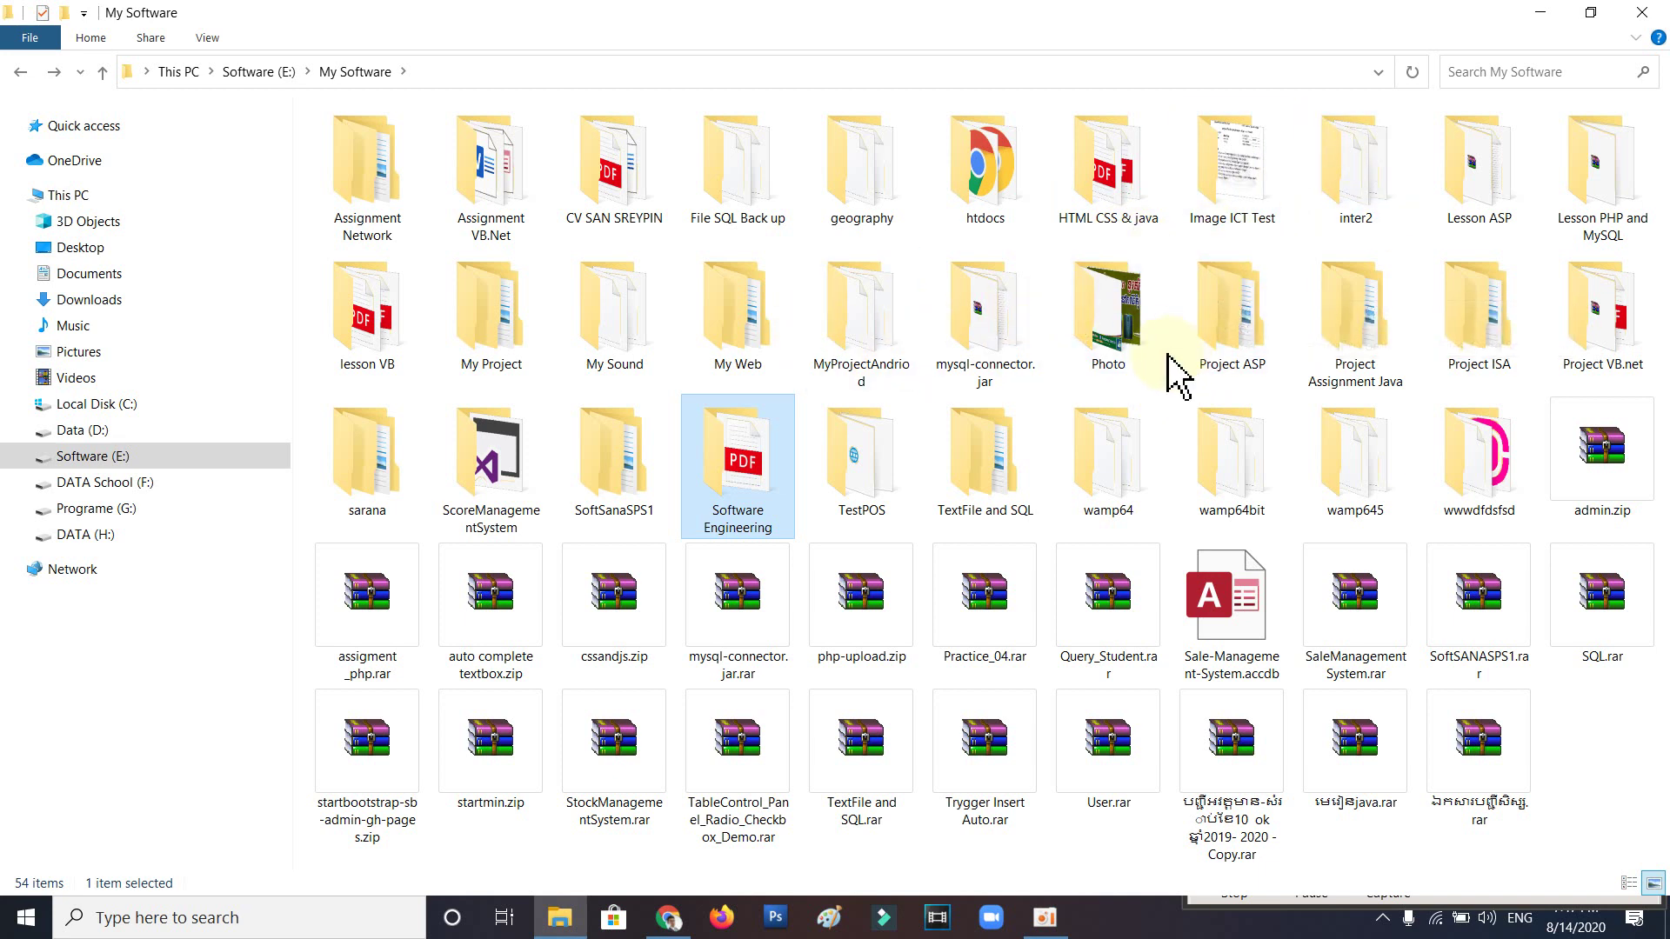
{"action": "left_click", "coordinate": [1555, 11]}
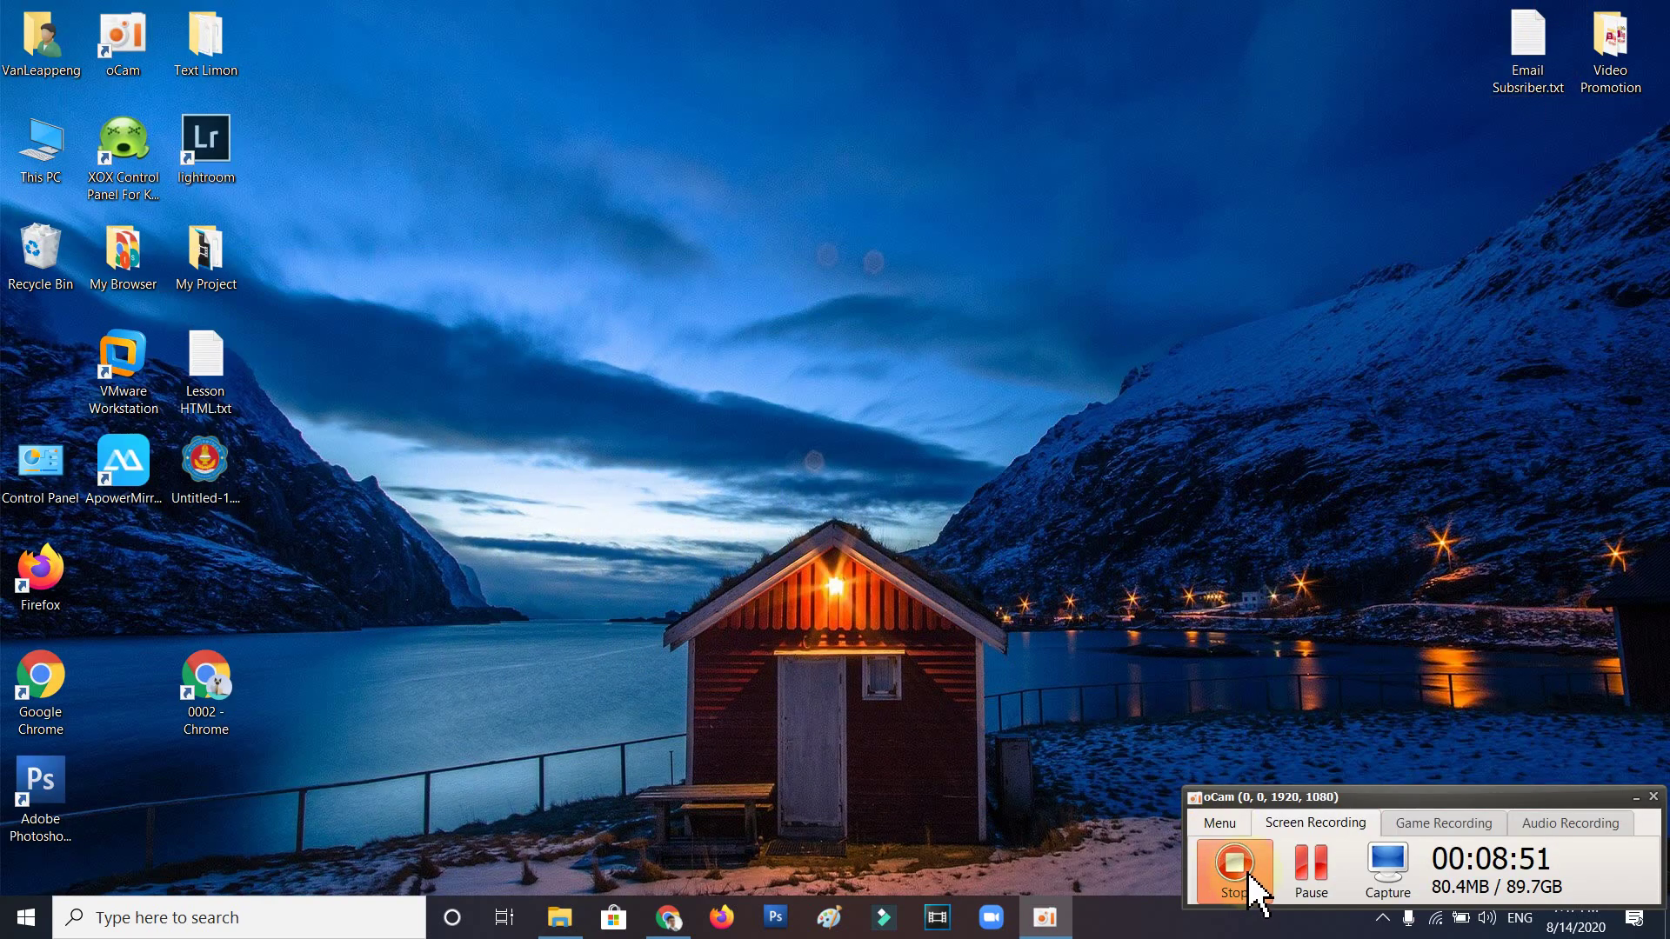
Step: Refresh the desktop four times
{"action": "right_click", "coordinate": [849, 108]}
{"action": "left_click", "coordinate": [948, 174]}
{"action": "right_click", "coordinate": [960, 123]}
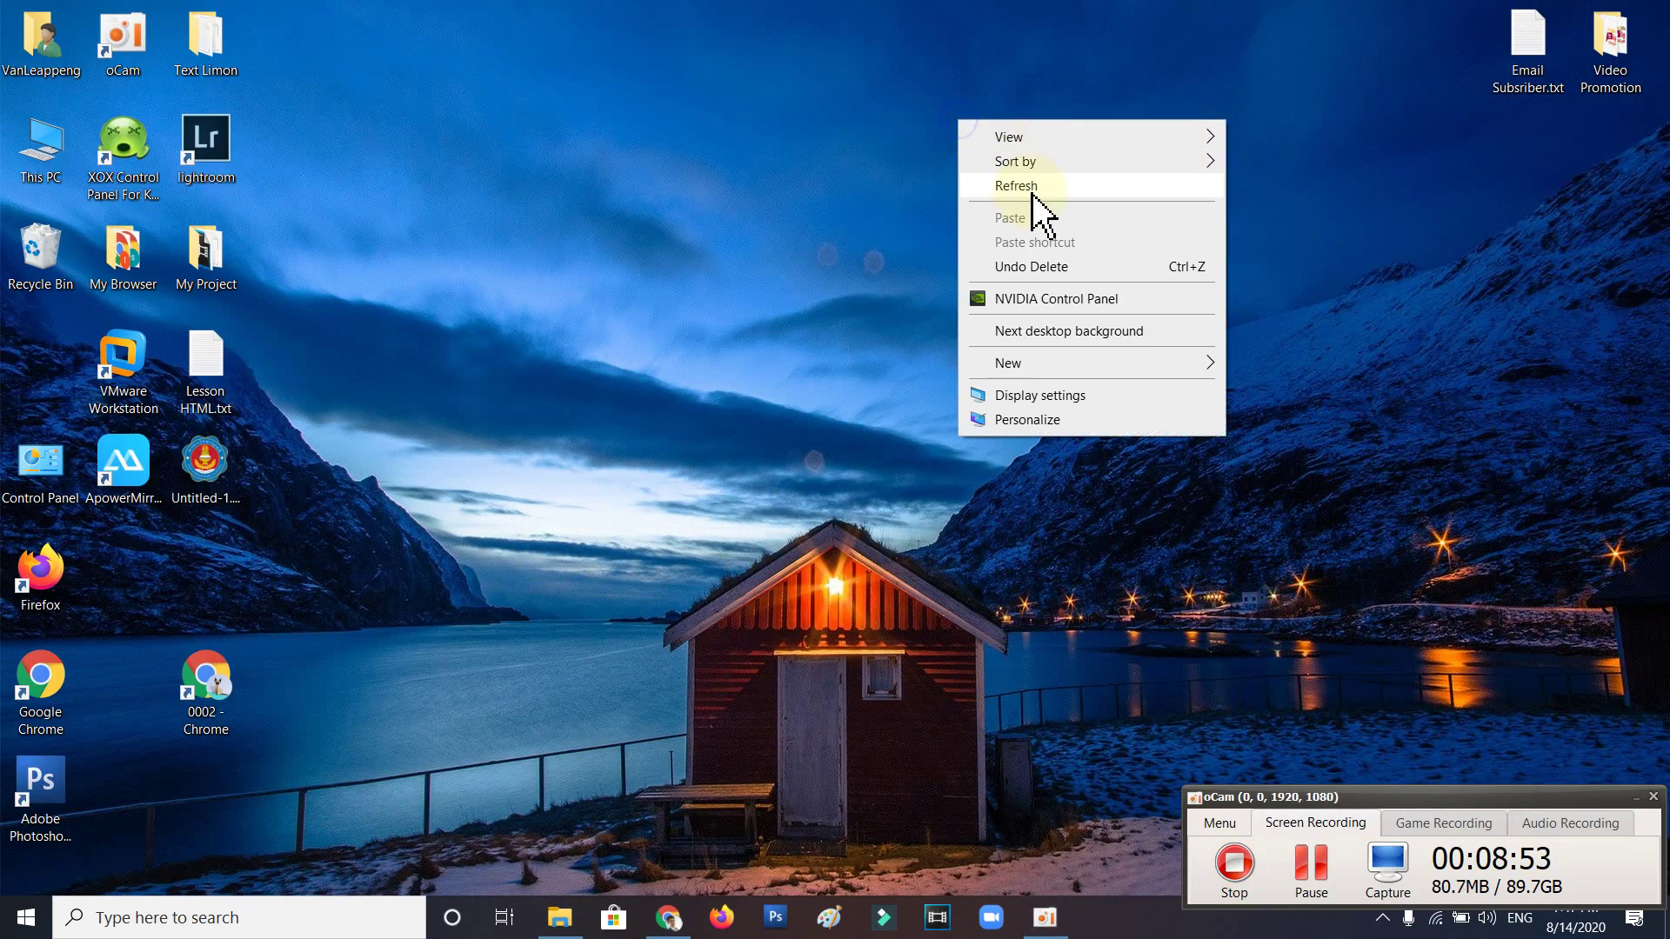
{"action": "left_click", "coordinate": [1038, 199]}
{"action": "right_click", "coordinate": [1083, 128]}
{"action": "left_click", "coordinate": [1140, 190]}
{"action": "right_click", "coordinate": [1130, 106]}
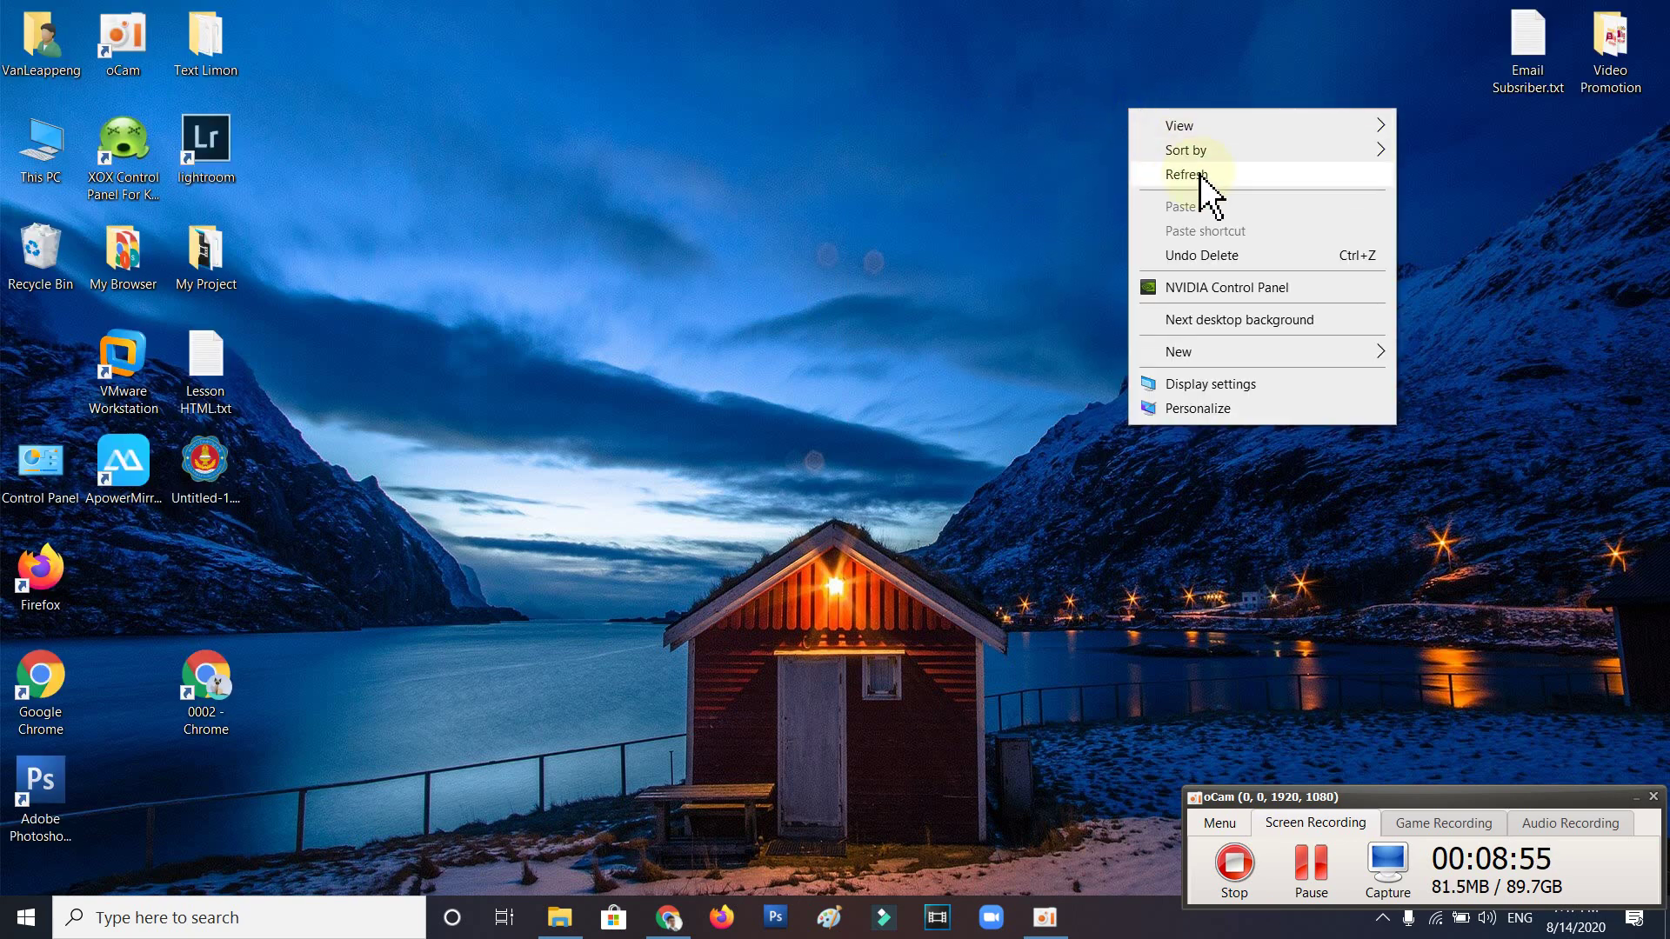
{"action": "left_click", "coordinate": [1194, 174]}
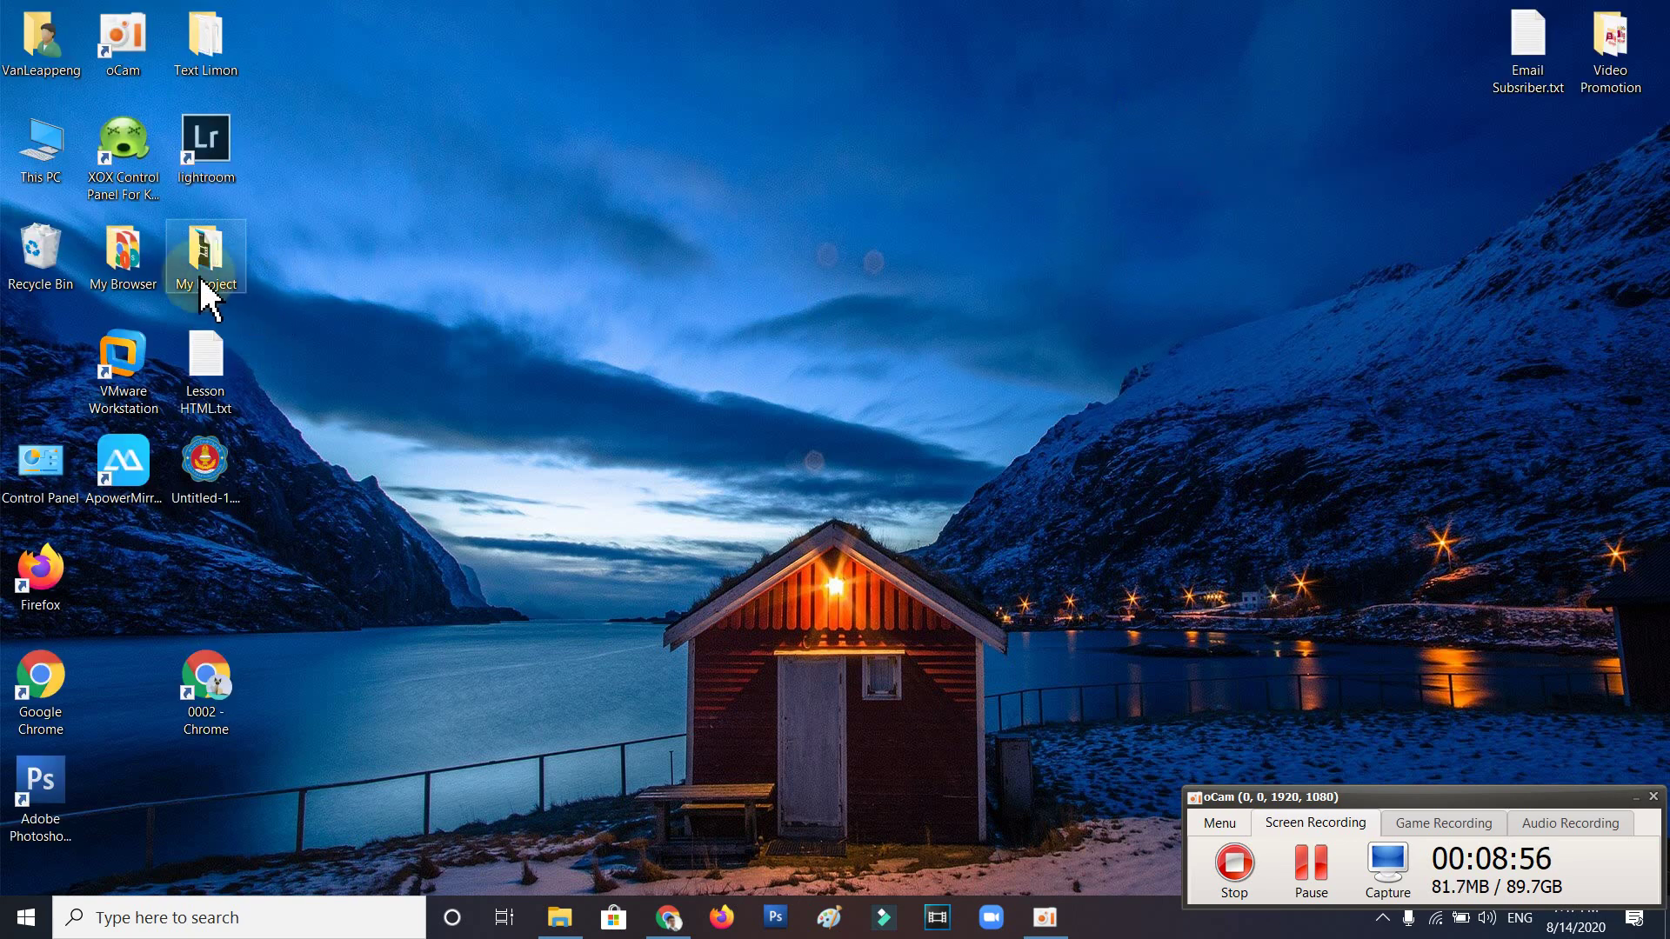
Step: Empty the Recycle Bin from the desktop and confirm the permanent deletion of its contents
{"action": "right_click", "coordinate": [76, 252]}
{"action": "left_click", "coordinate": [152, 288]}
{"action": "left_click", "coordinate": [913, 478]}
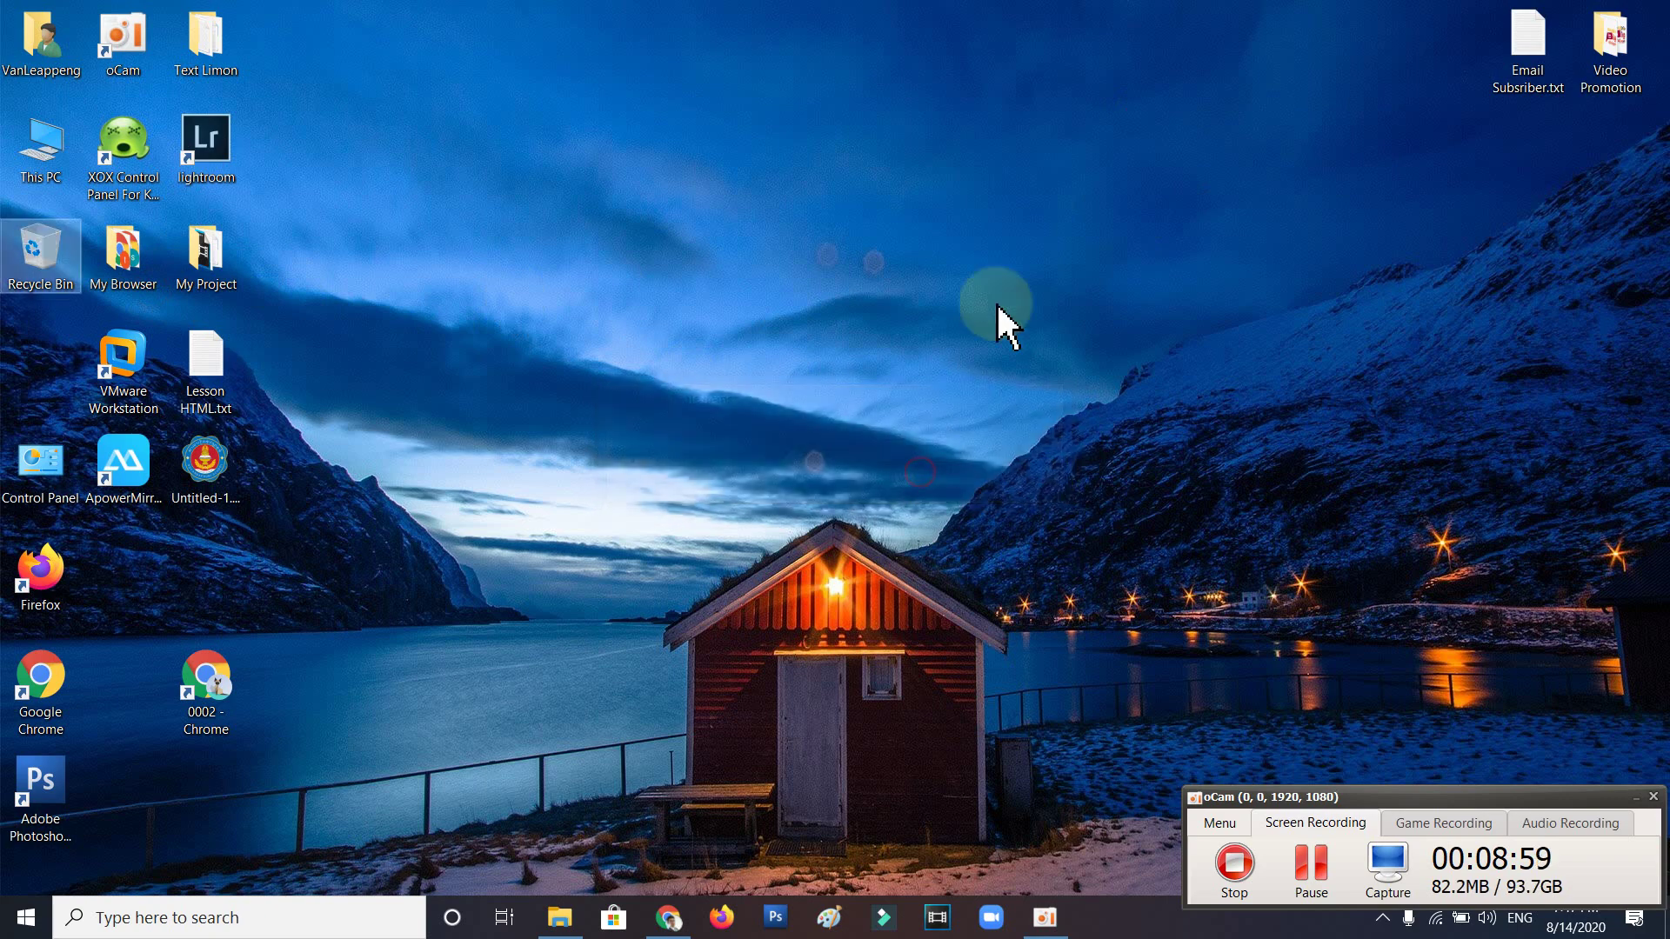